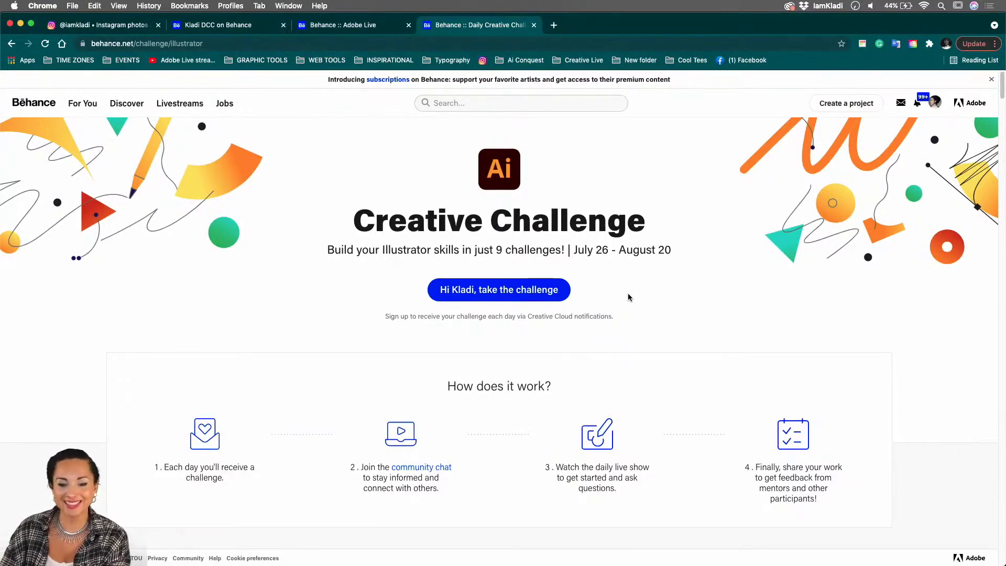
- Open the starter files for the July 30 Video Call Background challenge and preview its Illustrator file
scroll(668, 369, "down", 3)
scroll(668, 369, "down", 8)
scroll(668, 368, "down", 1)
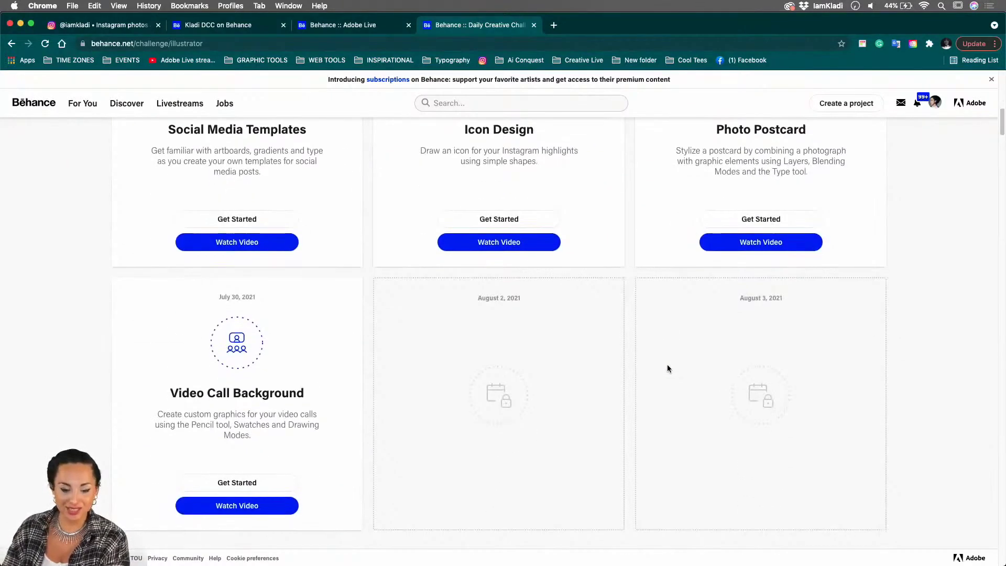
left_click(260, 484)
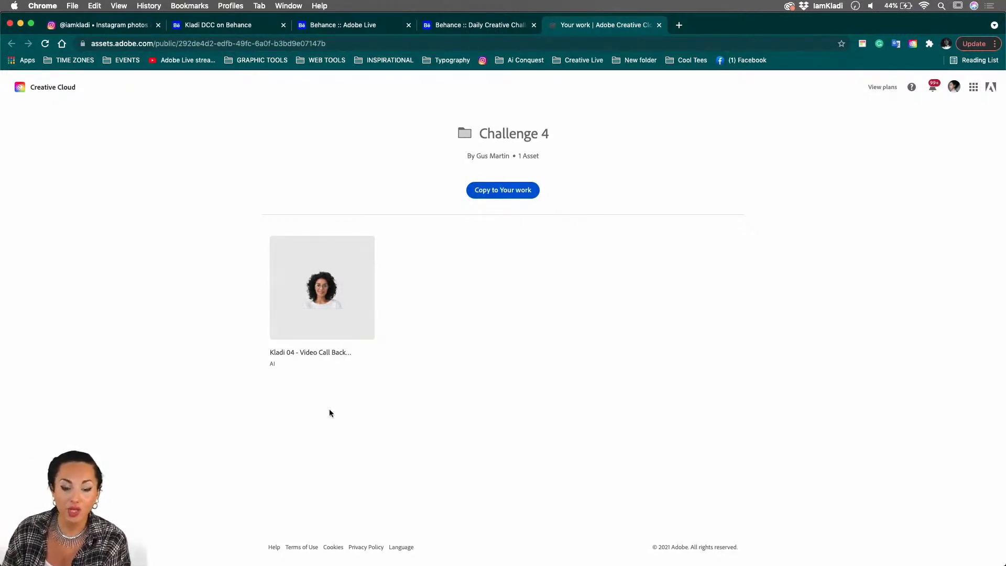
left_click(340, 326)
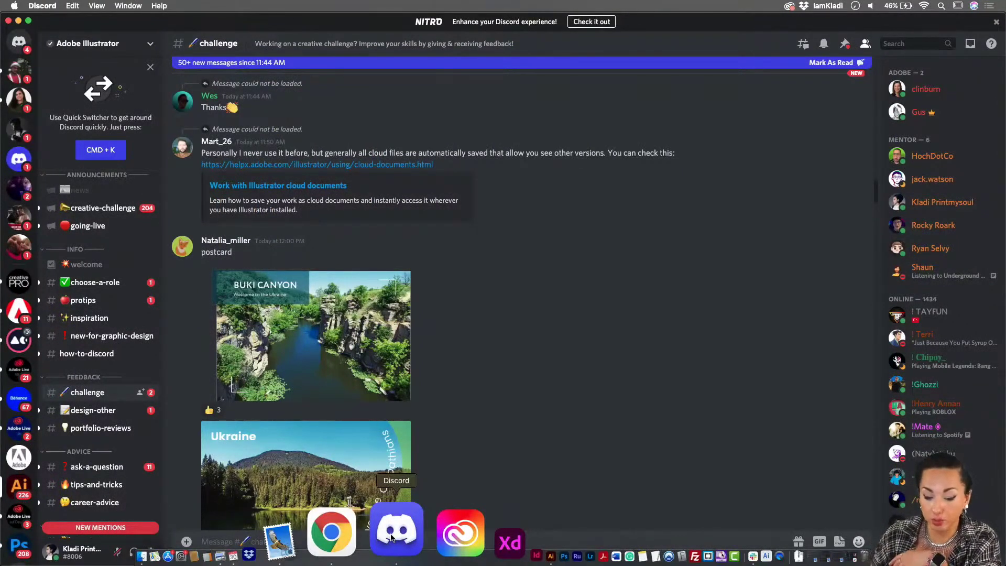
- Look through the challenge channel on the Adobe Illustrator Discord server and examine the postcards and icons shared by participants
scroll(566, 412, "down", 10)
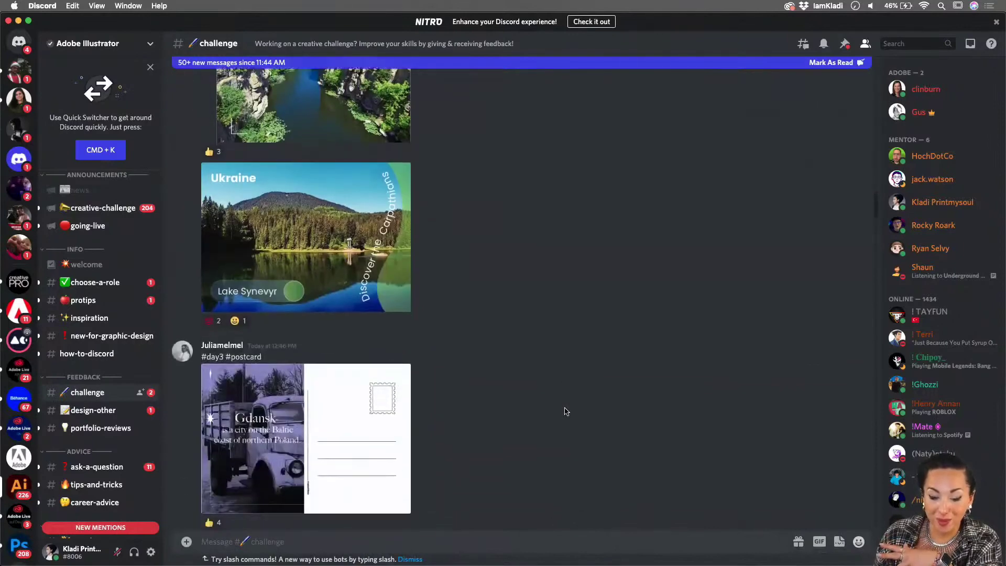
scroll(566, 412, "down", 11)
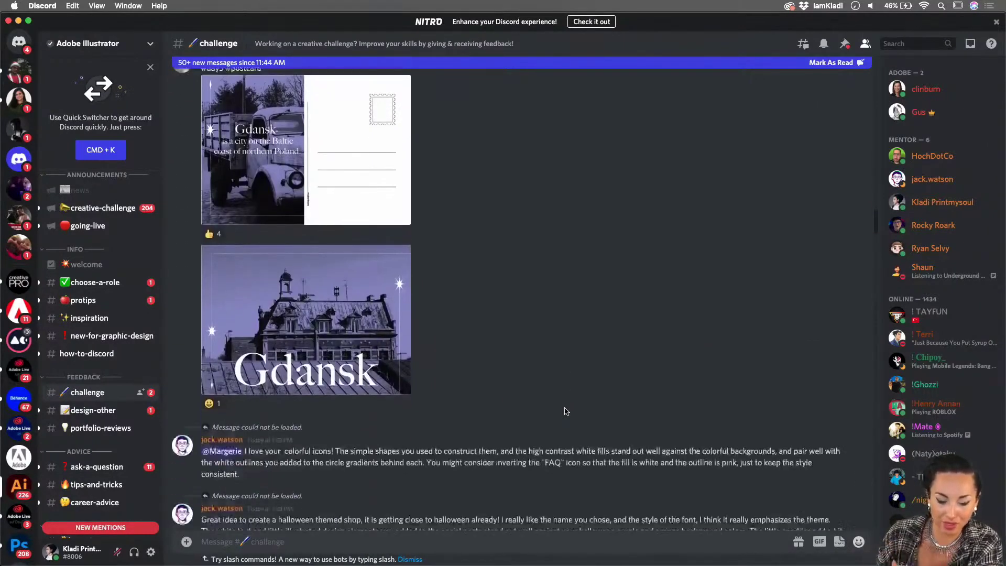
scroll(374, 384, "down", 11)
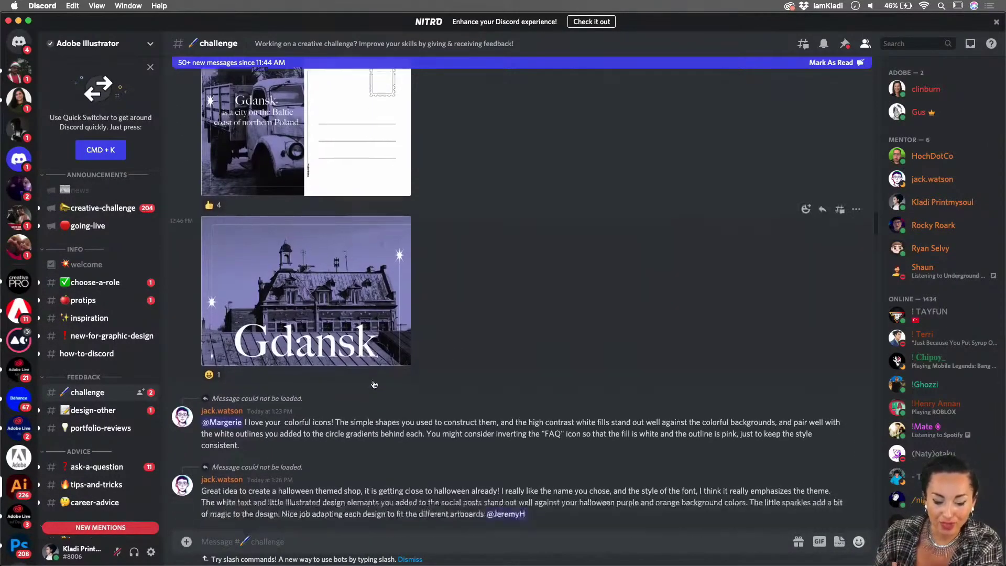
scroll(374, 383, "down", 5)
scroll(374, 383, "up", 16)
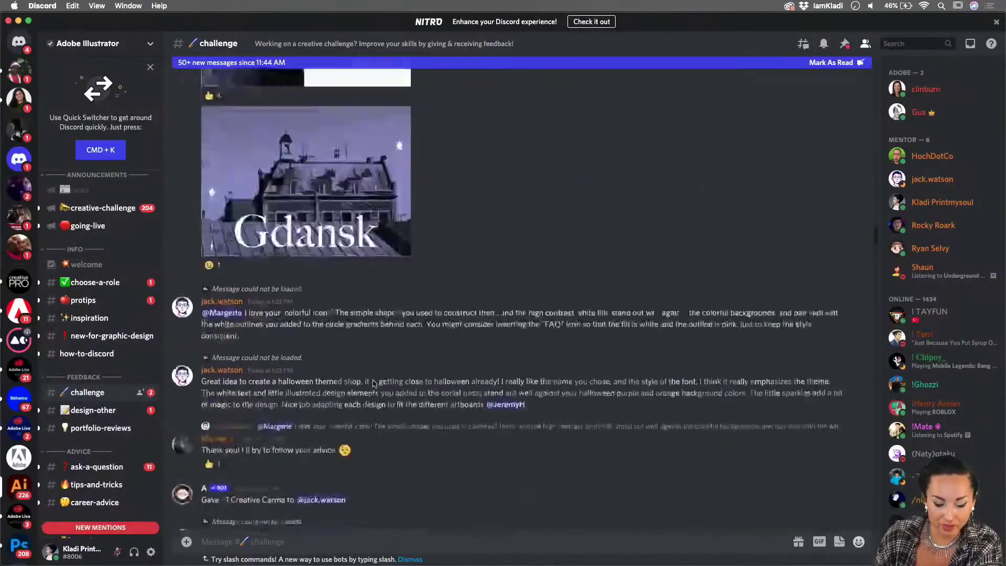
scroll(374, 383, "up", 20)
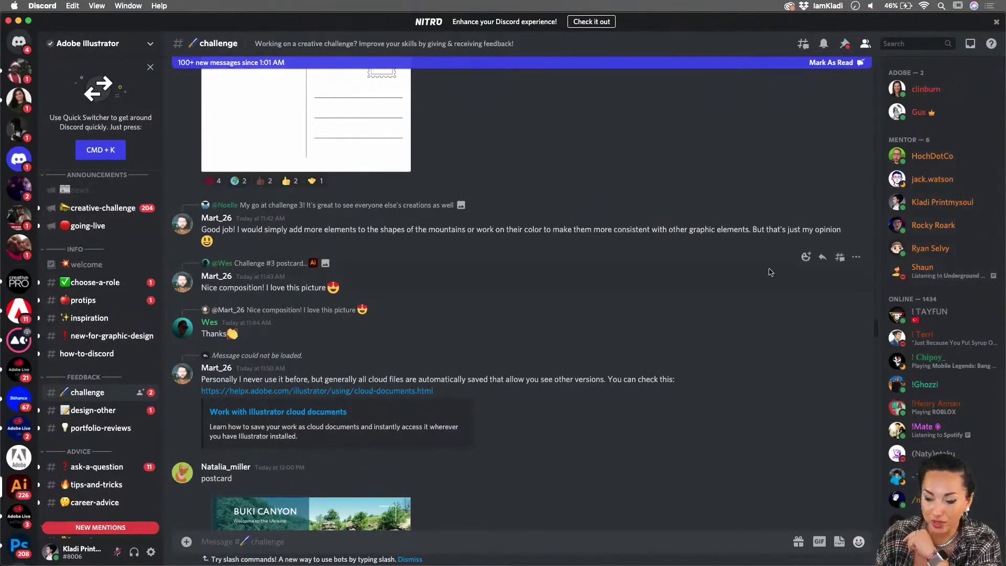
scroll(770, 272, "up", 2)
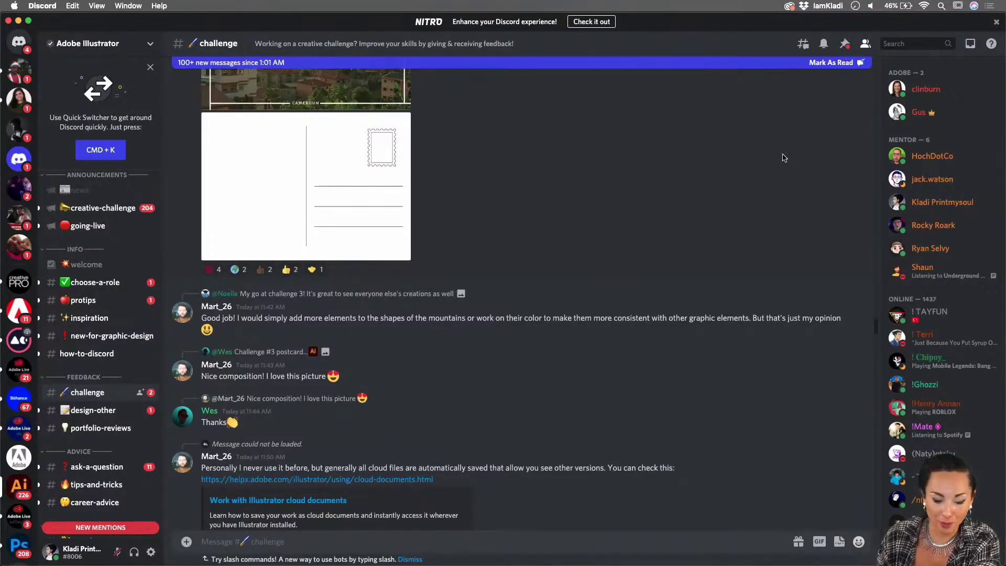
scroll(671, 251, "up", 10)
scroll(672, 251, "up", 8)
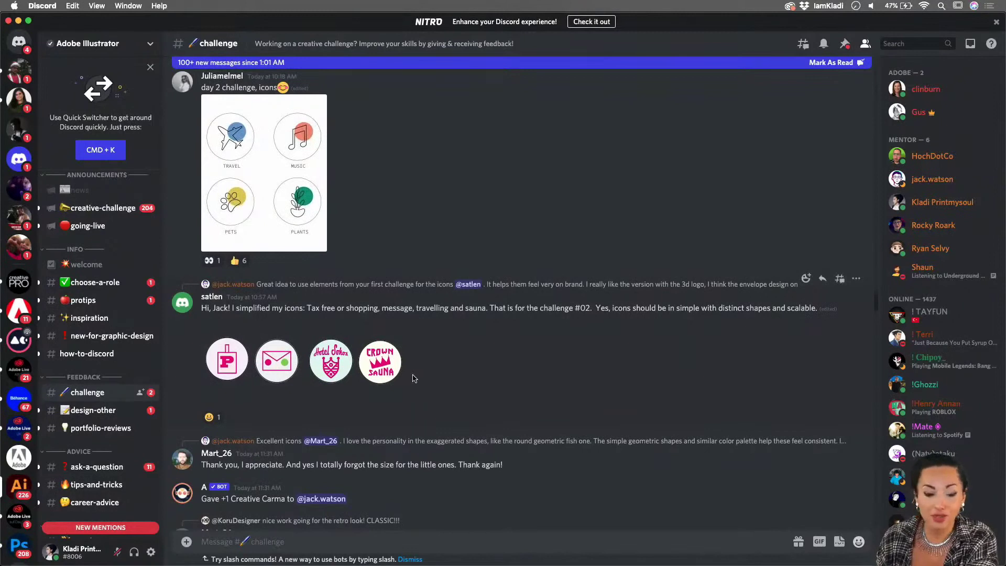
scroll(414, 378, "up", 5)
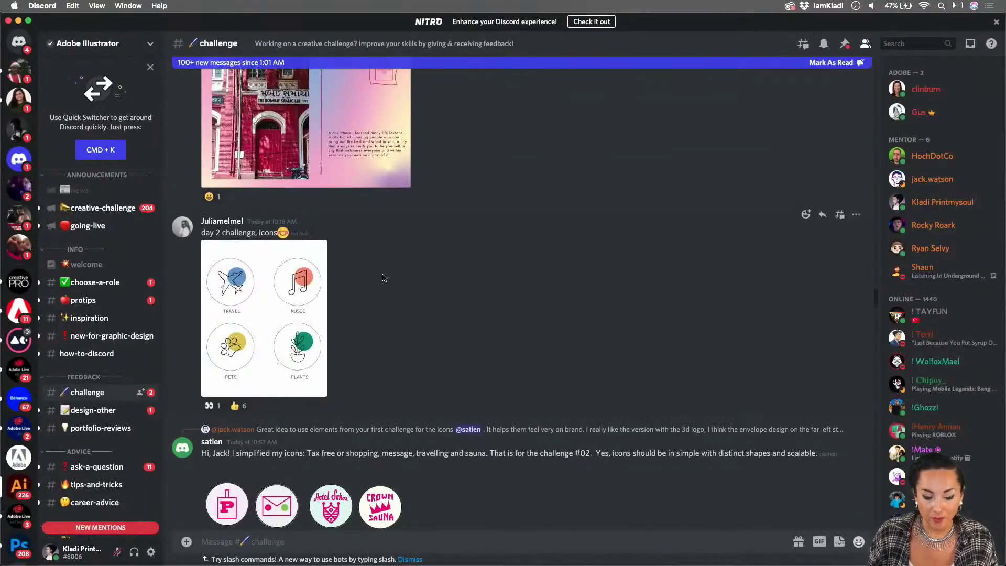
scroll(382, 280, "up", 15)
scroll(382, 280, "up", 8)
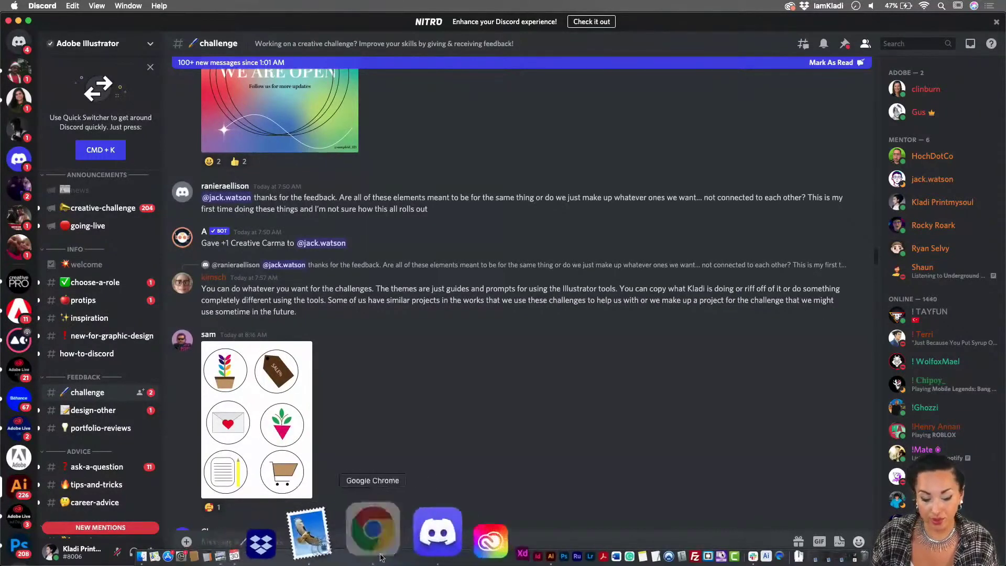
- Switch to Chrome and look over the icon design project on Behance
left_click(373, 553)
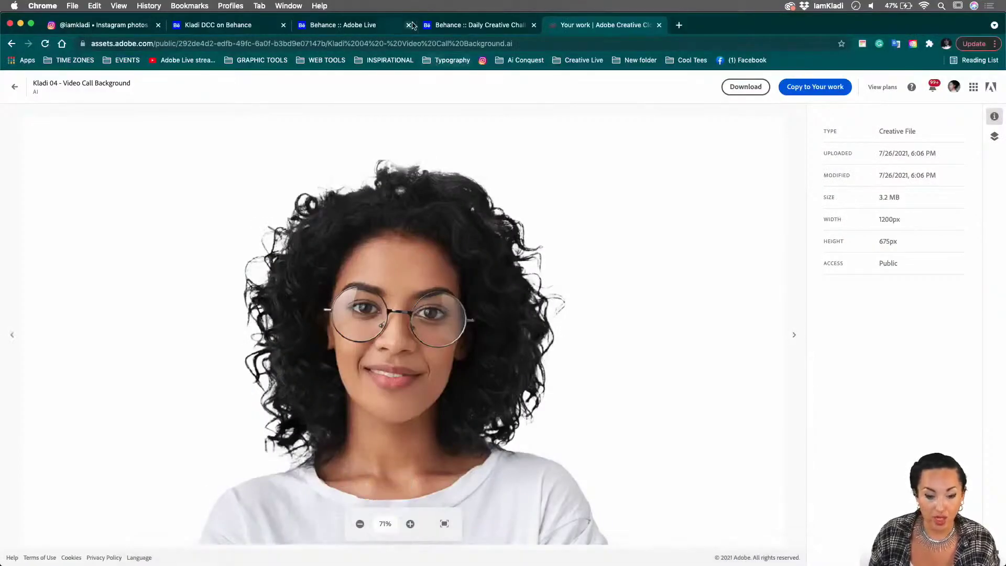
left_click(218, 25)
scroll(436, 272, "down", 2)
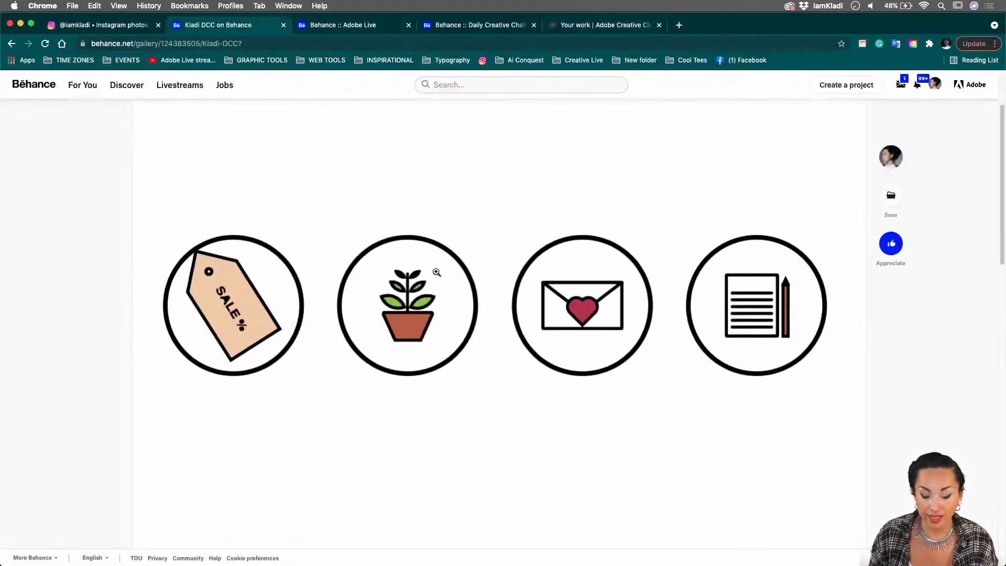
scroll(438, 274, "down", 6)
scroll(437, 274, "up", 8)
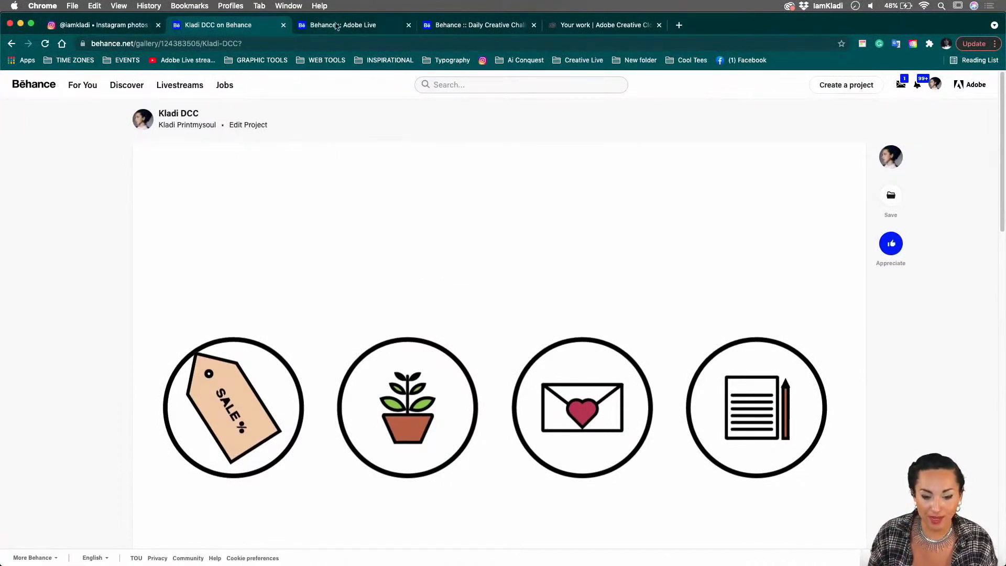
- Switch to Illustrator with the Video Call Background document and display its layer list
left_click(563, 27)
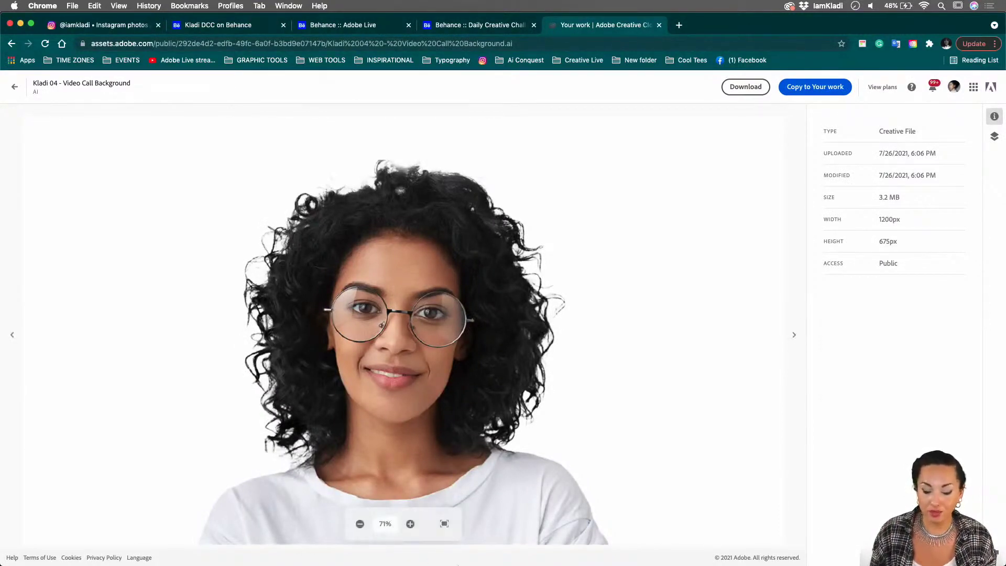
left_click(460, 553)
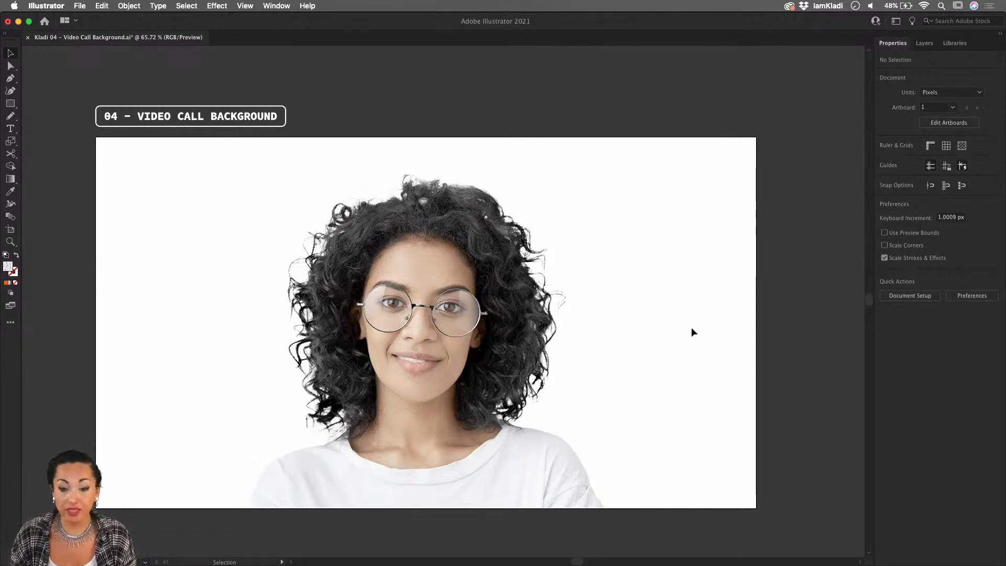
left_click(925, 43)
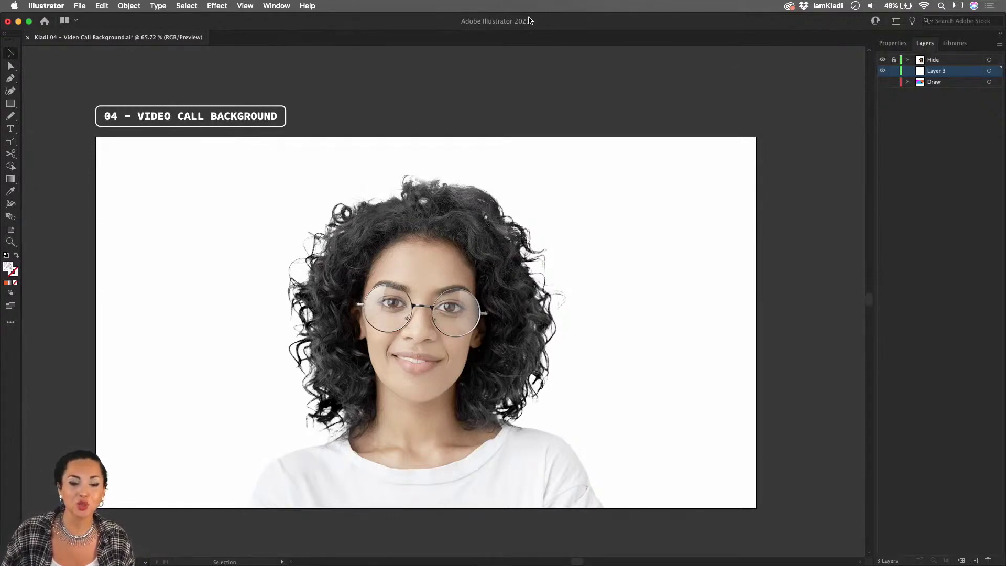
left_click(273, 7)
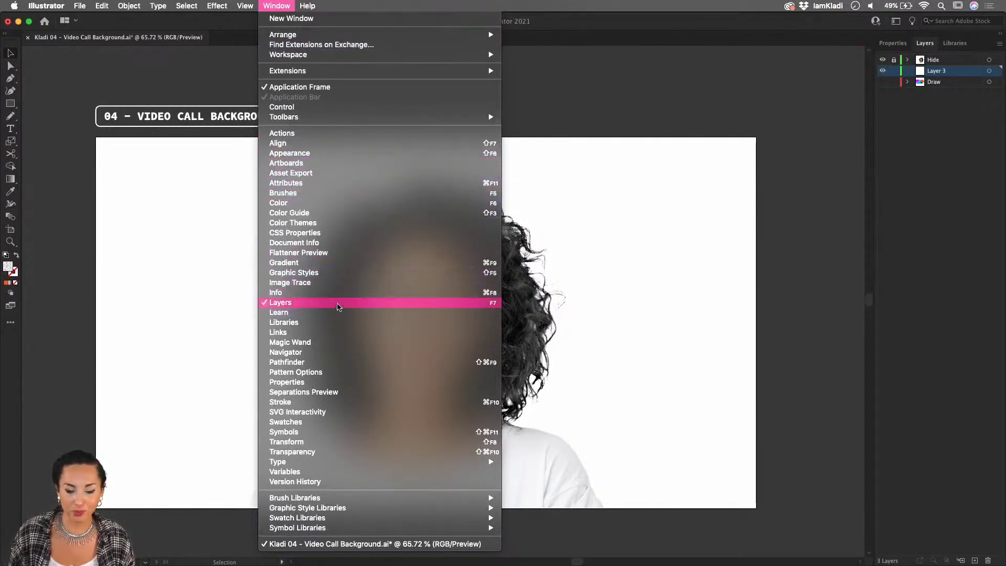
left_click(337, 304)
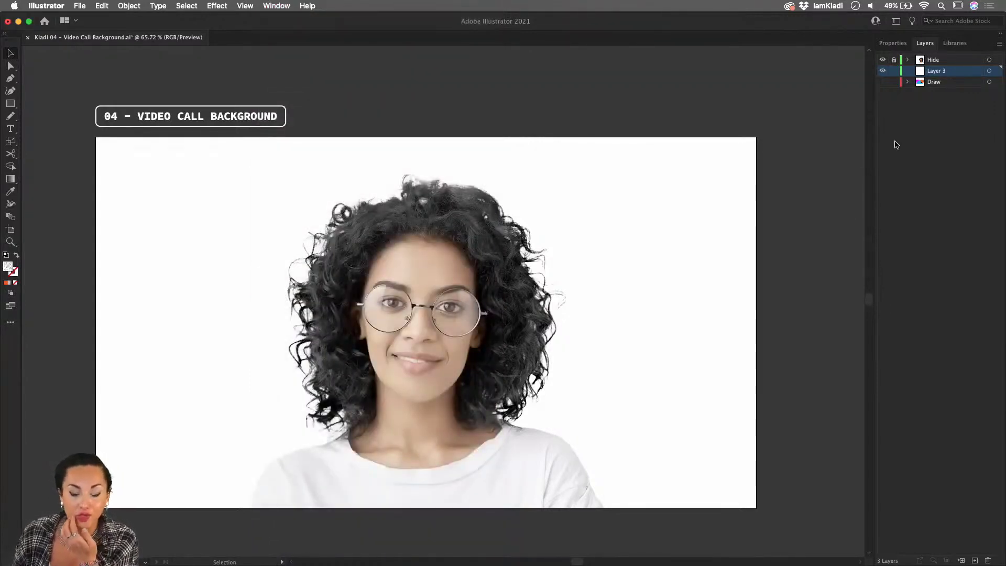
- Turn the Hide layer off and on again to check what it contains
left_click(883, 60)
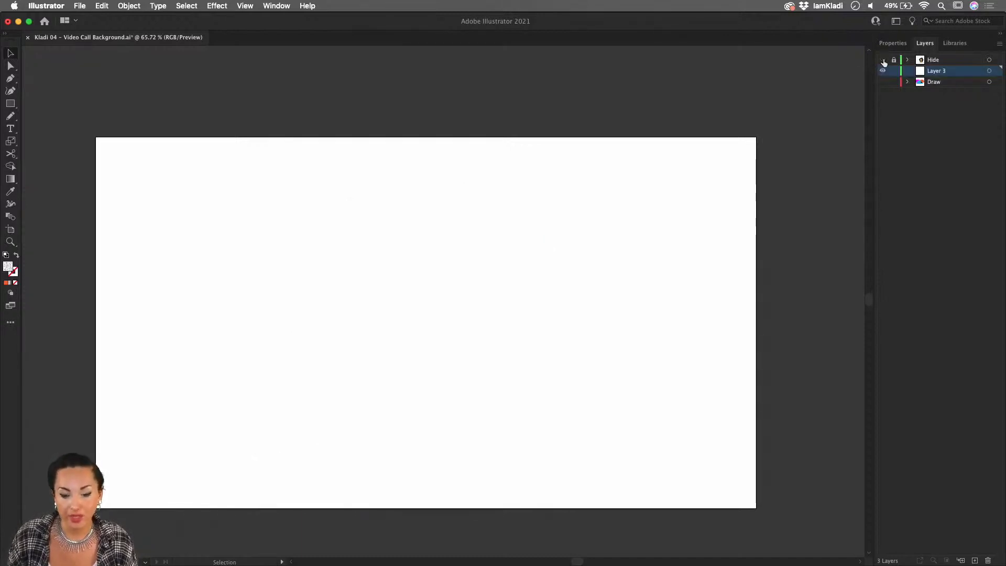
left_click(884, 60)
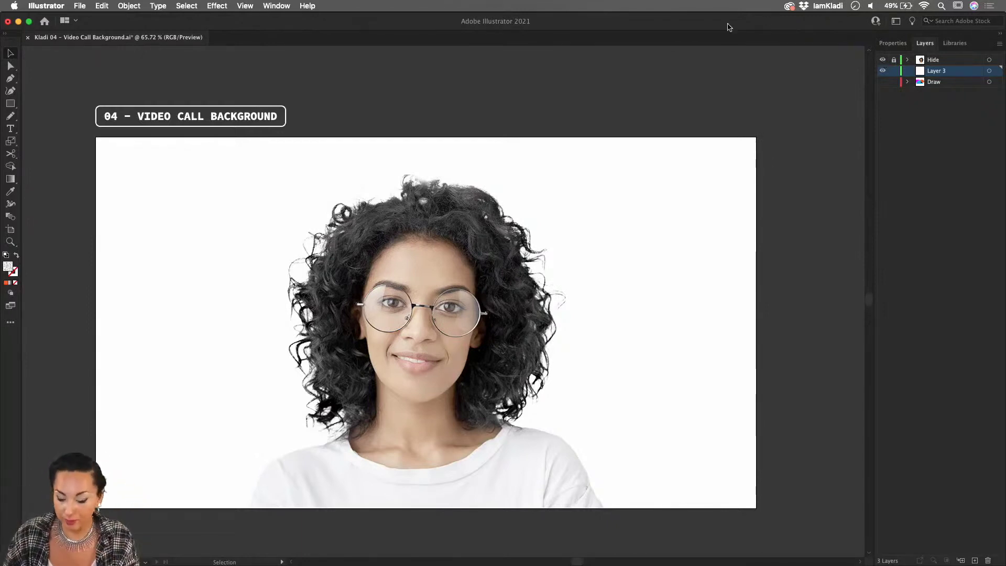
- Draw a wide ellipse behind the woman's head on Layer 3 and fill it with solid orange F15A24
key("l")
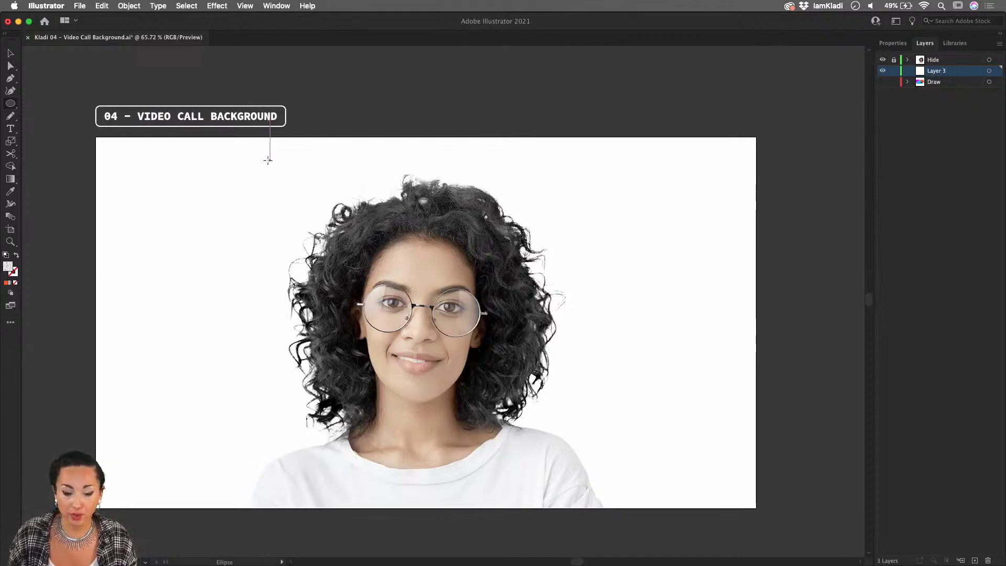
left_click_drag(194, 172, 658, 285)
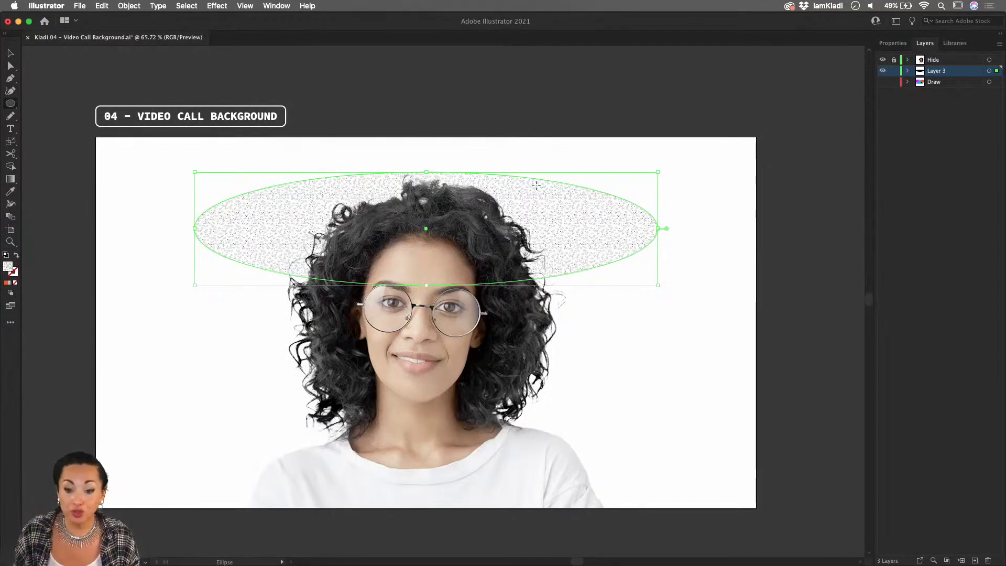
left_click(7, 282)
- Make the orange ellipse taller and narrower, and position it behind the woman's head
left_click_drag(425, 286, 426, 343)
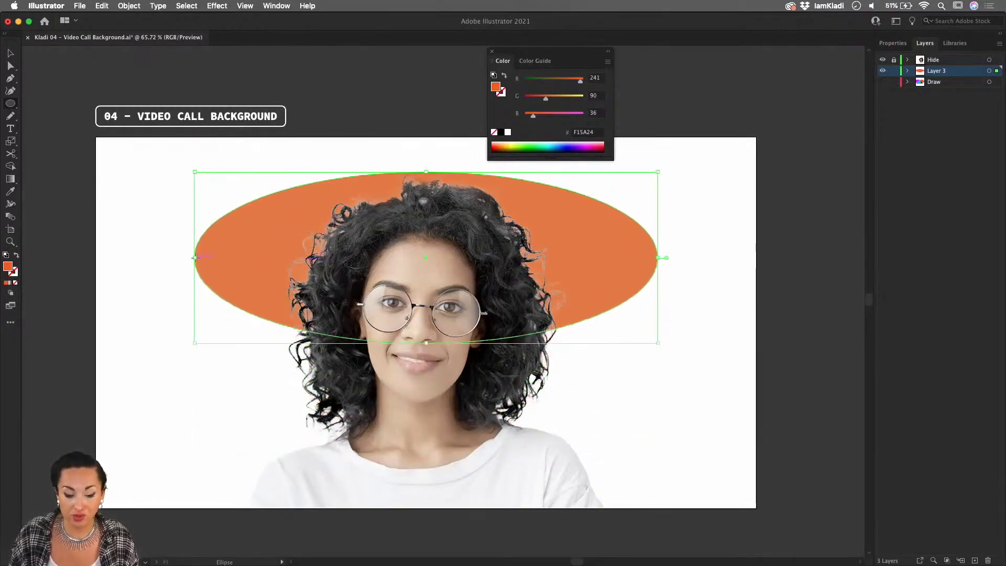
left_click_drag(195, 256, 276, 257)
left_click_drag(659, 259, 541, 258)
key("v")
left_click_drag(332, 191, 353, 202)
- Reposition the orange ellipse slightly with the Hide layer switched off, and show the layer again
left_click(883, 60)
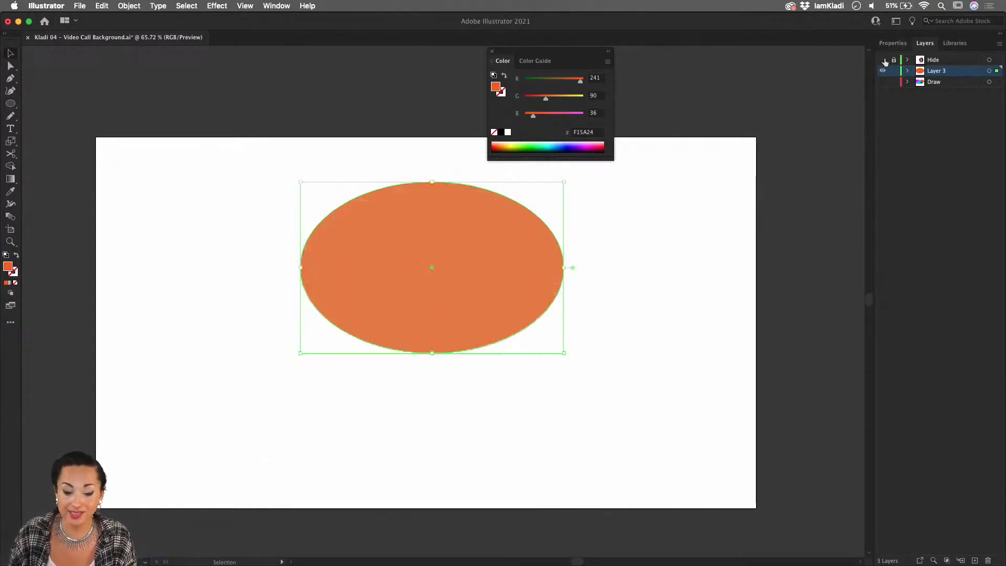
left_click_drag(521, 227, 513, 233)
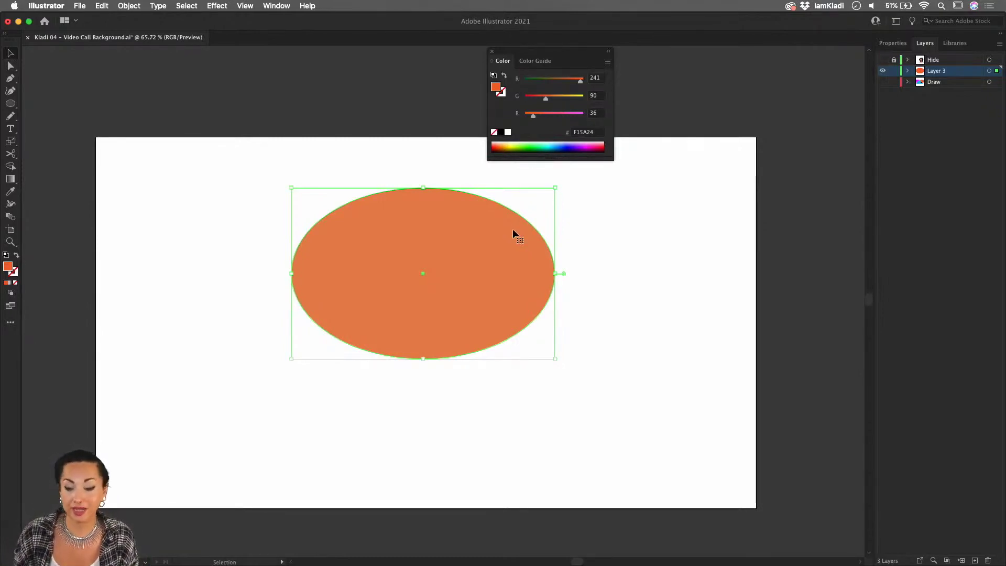
left_click(882, 61)
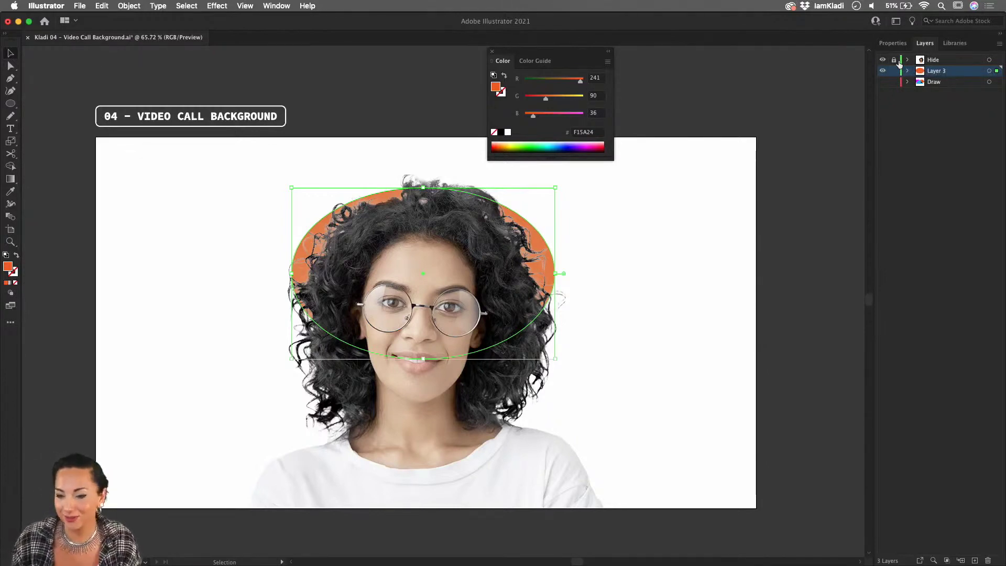
- Delete the orange ellipse from Layer 3
left_click(930, 313)
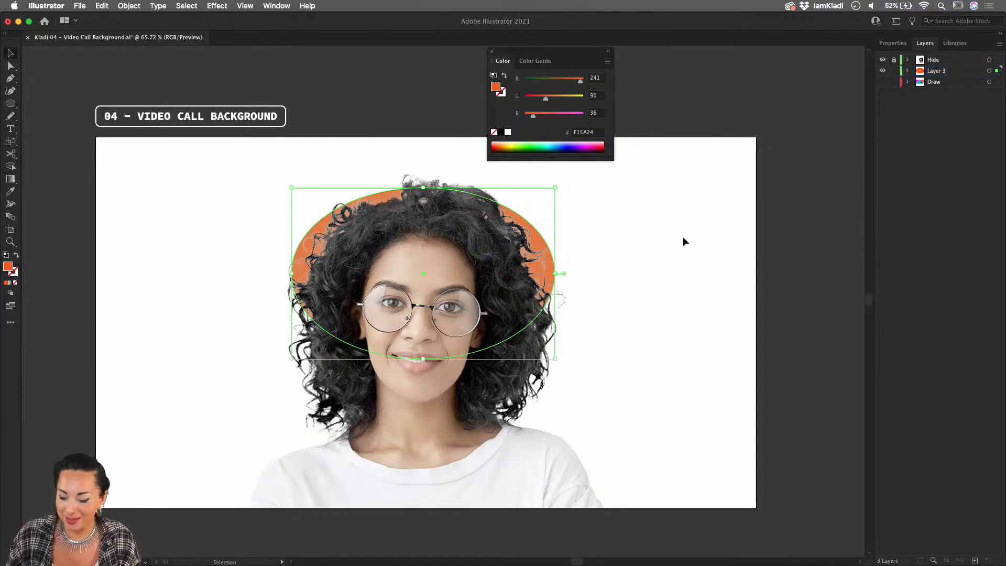
key("Delete")
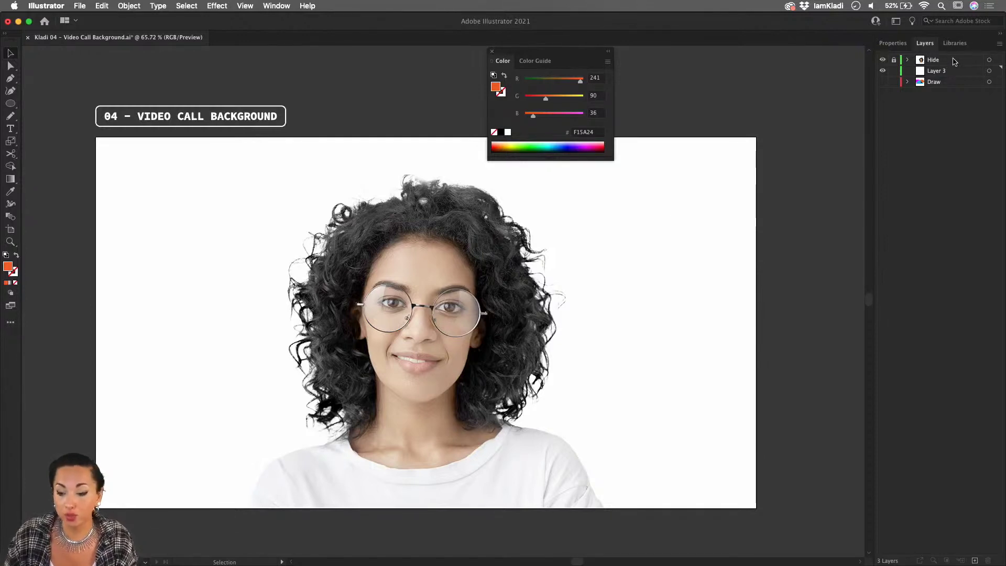
- Toggle the Hide layer's visibility to compare the artboard with and without the portrait, and check the layer's lock
left_click(883, 60)
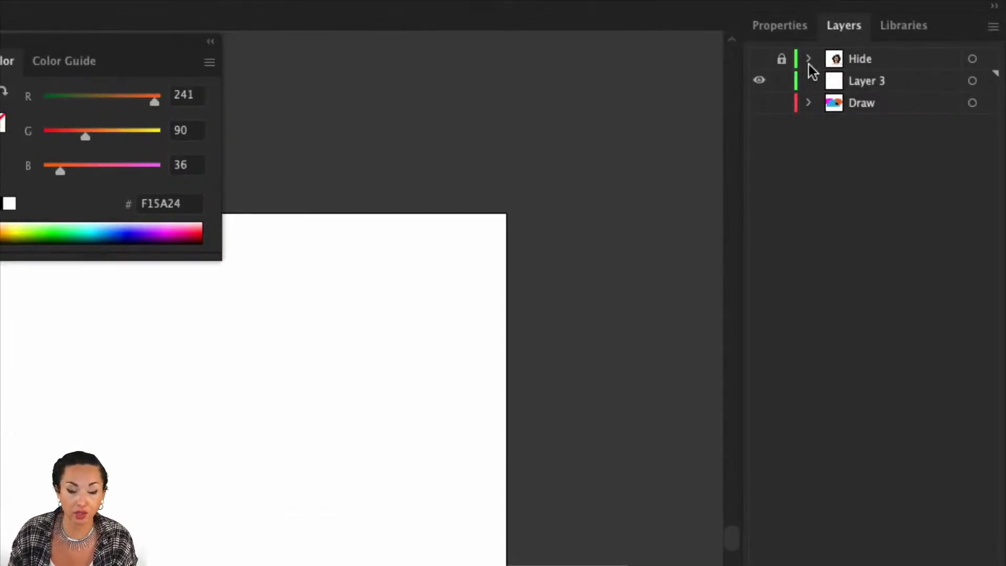
left_click(761, 62)
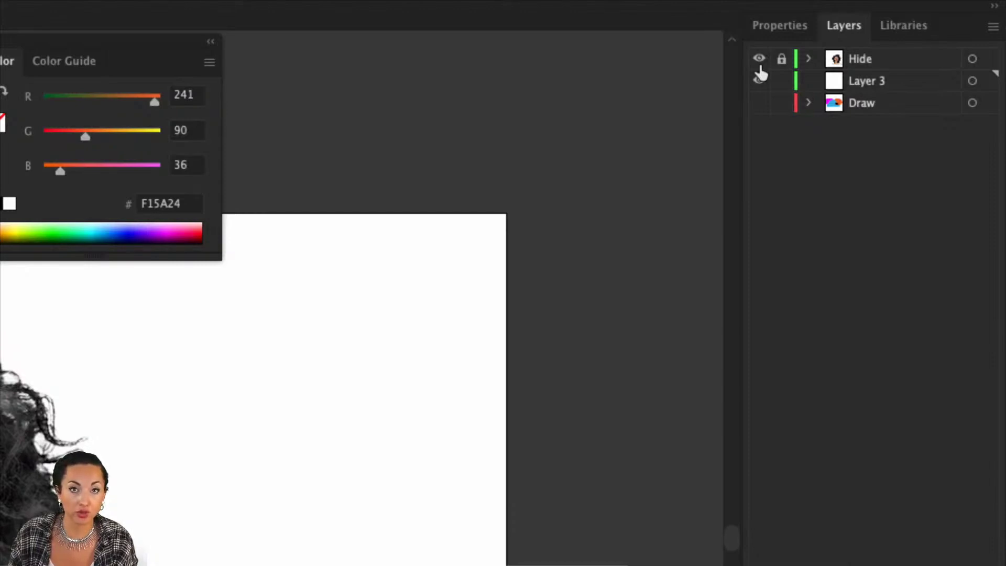
left_click(759, 65)
left_click(759, 65)
left_click(781, 59)
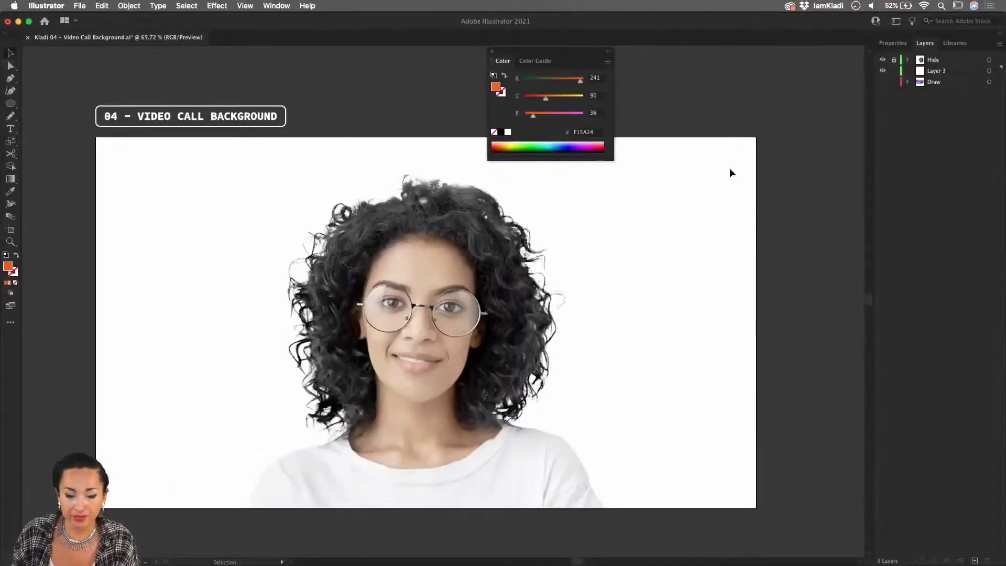
- Close the floating colour controls, choose the Pencil tool and make Layer 3 the active layer
left_click(492, 52)
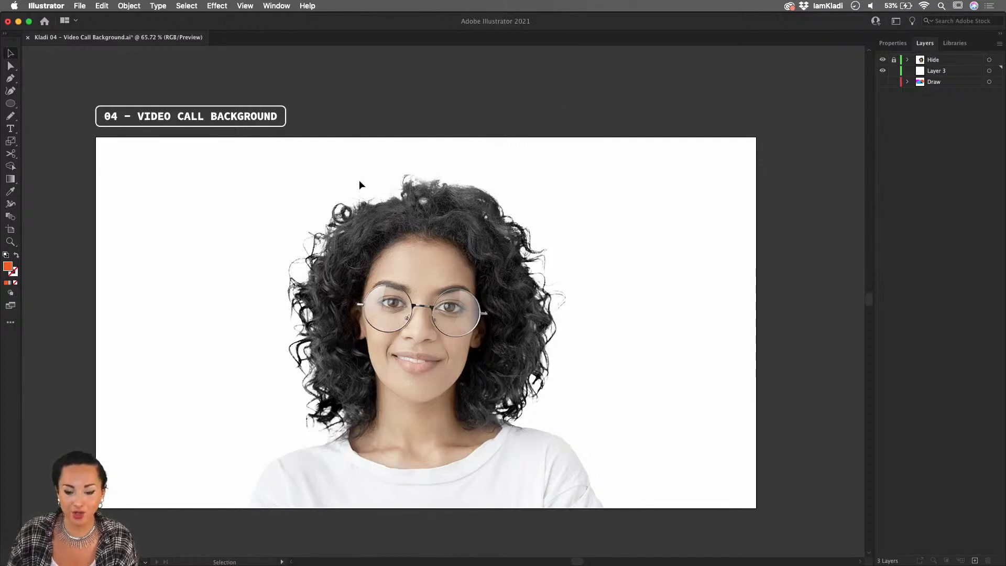
key("n")
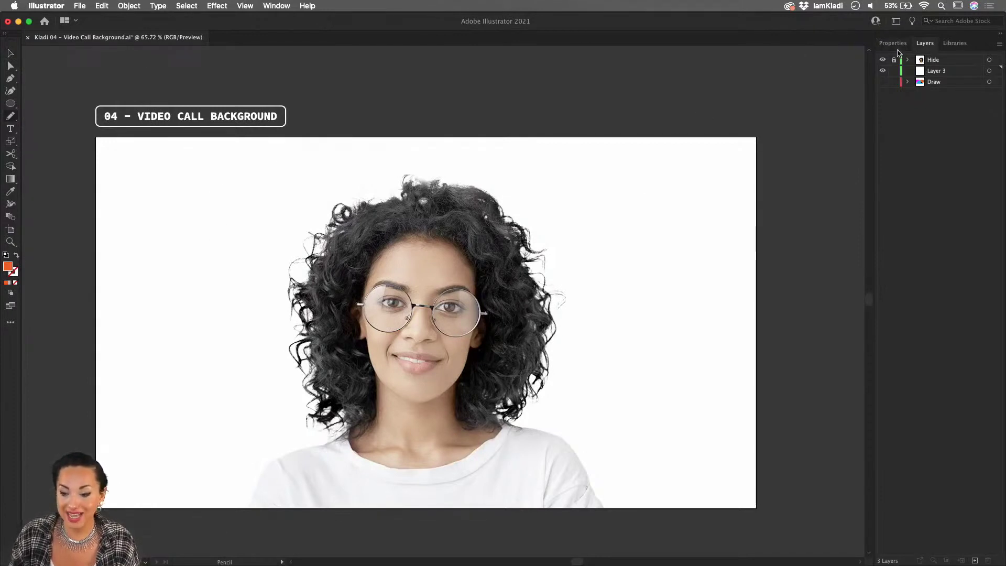
left_click(954, 73)
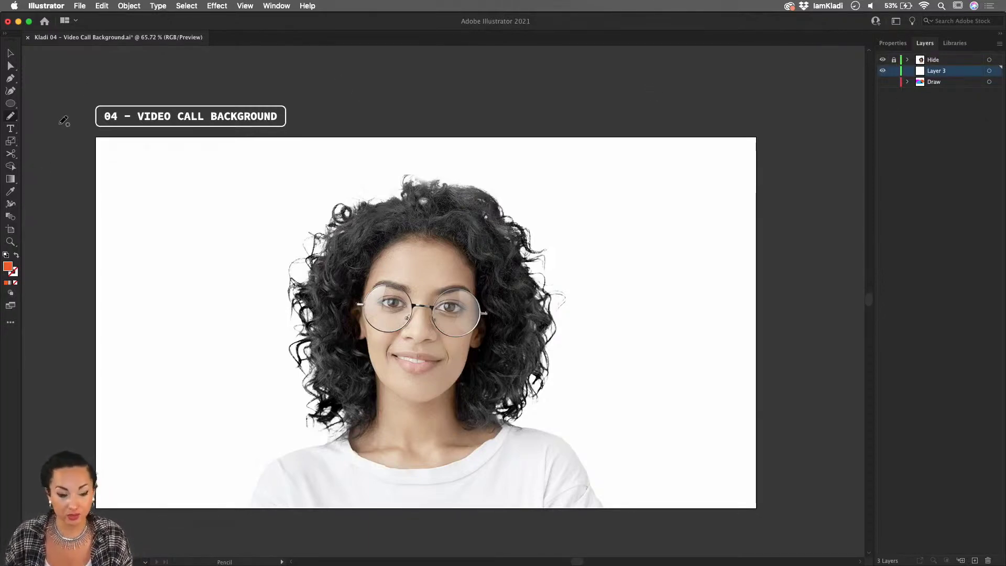
- Reset the Essentials workspace and switch the toolbar to the full set of tools
left_click(898, 24)
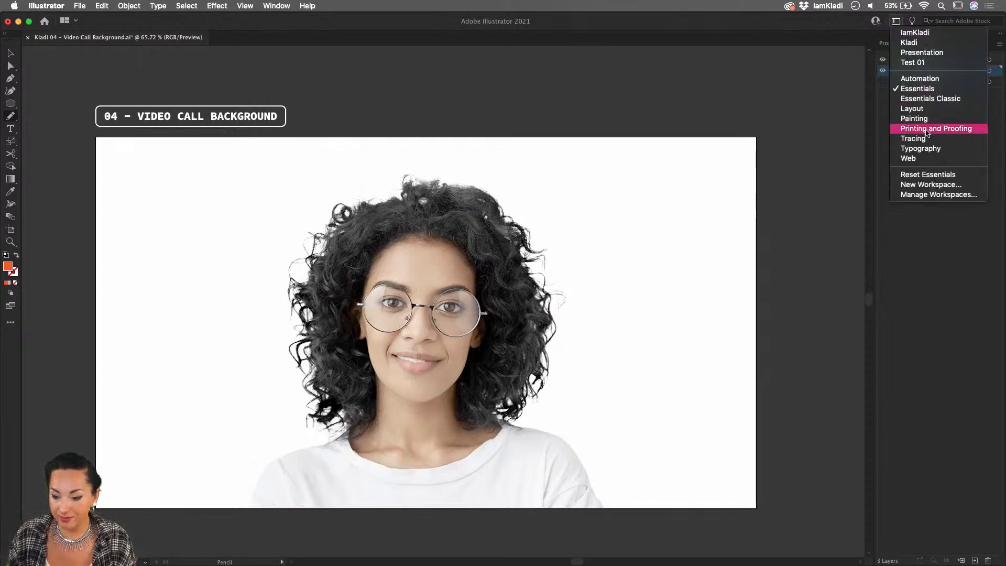
left_click(927, 174)
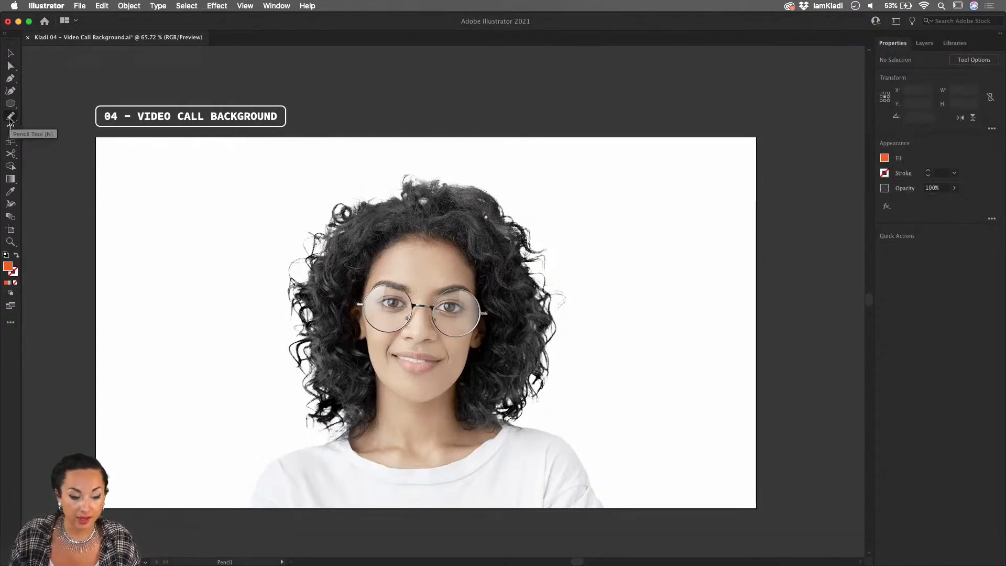
left_click_drag(10, 120, 41, 120)
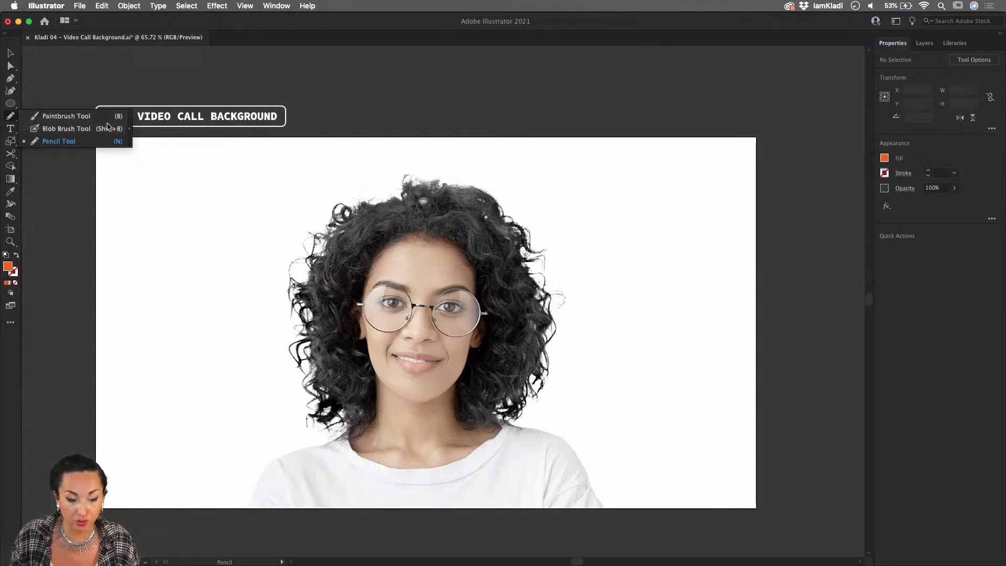
left_click(11, 323)
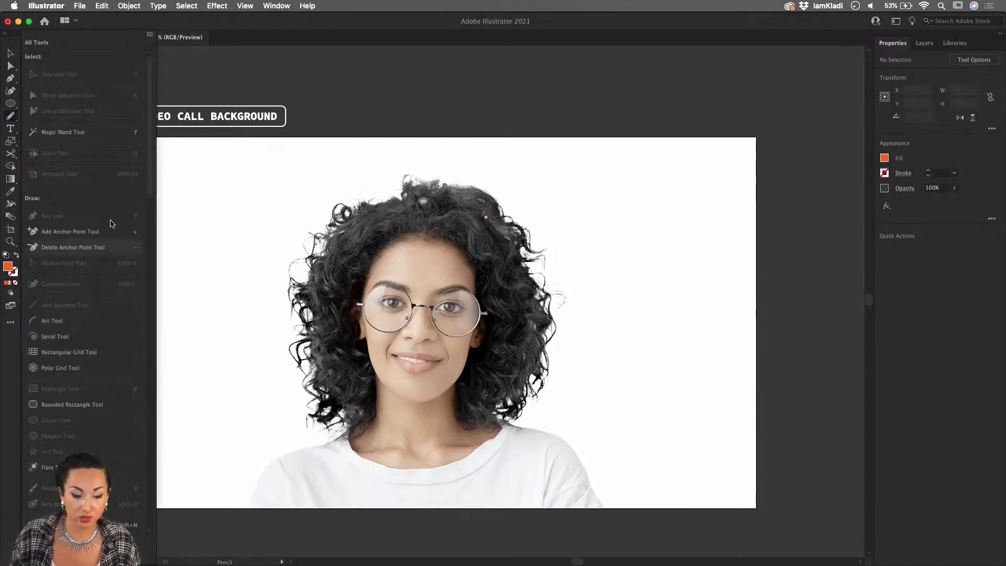
left_click(150, 34)
left_click(169, 59)
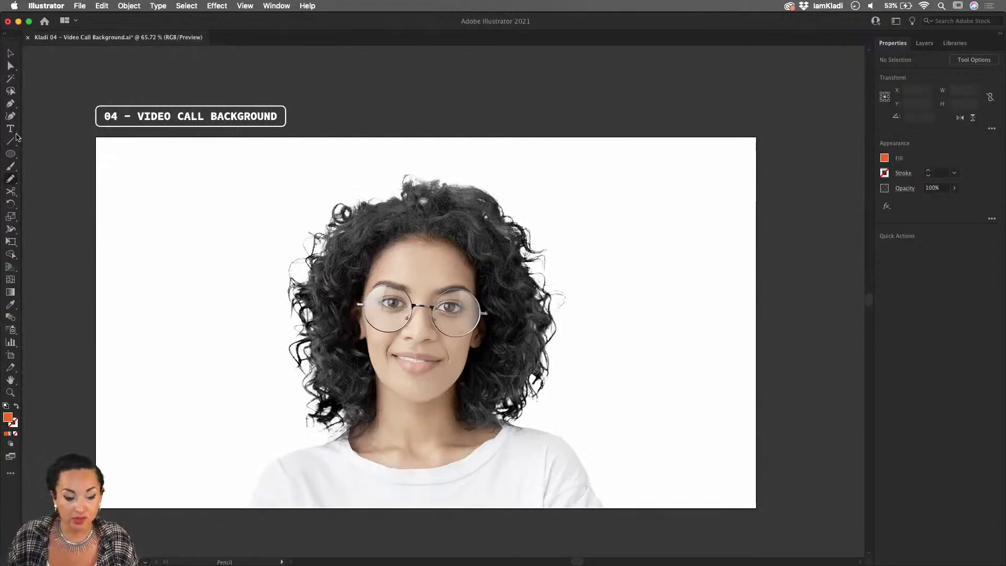
- Draw a large closed blob with the Pencil tool, about 767 by 751 px, over the artboard's upper-right corner
left_click(13, 184)
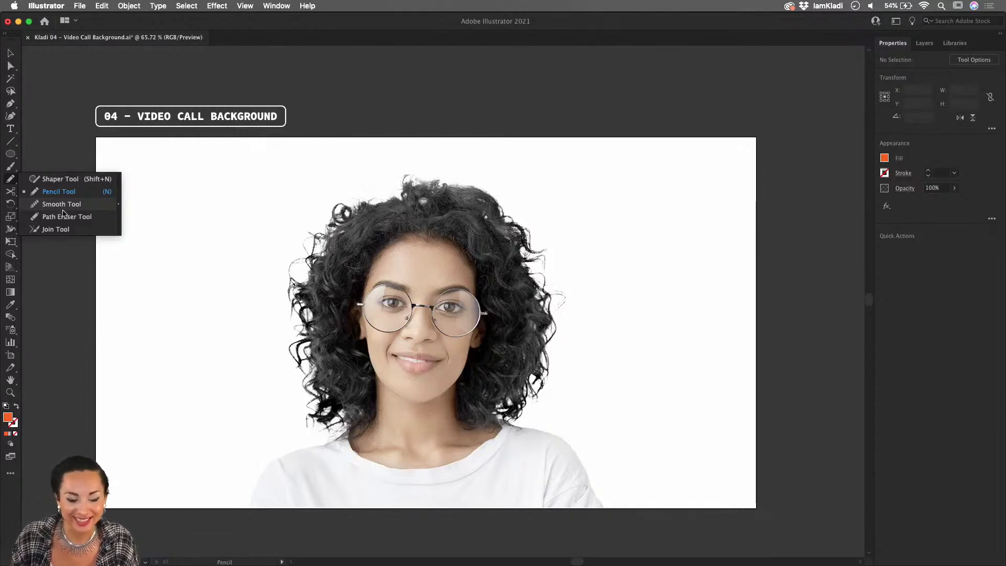
left_click(53, 191)
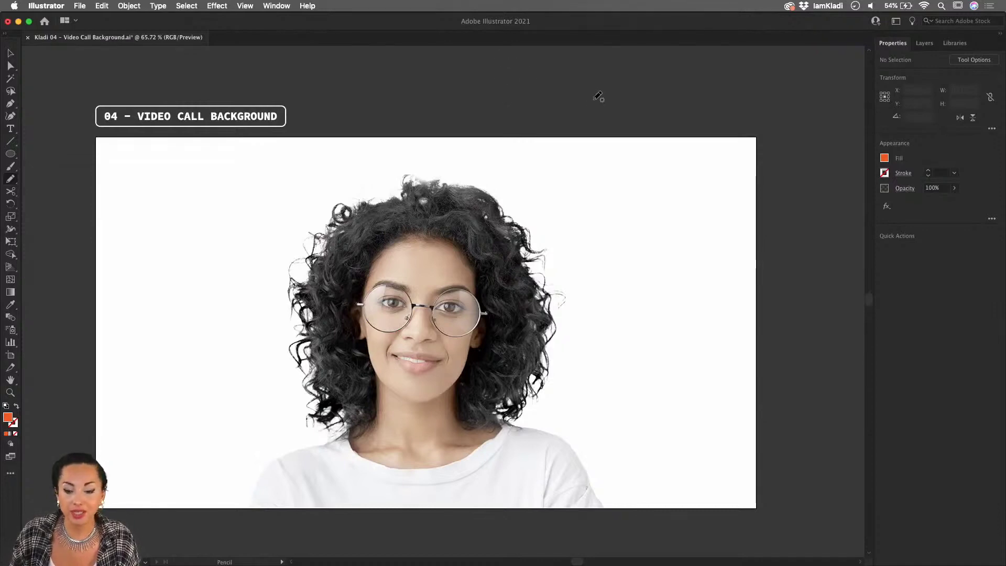
left_click_drag(620, 95, 604, 97)
mouse_move(593, 120)
left_mouse_down()
mouse_move(592, 167)
mouse_move(623, 201)
mouse_move(622, 291)
mouse_move(643, 325)
mouse_move(781, 349)
mouse_move(839, 295)
mouse_move(850, 209)
mouse_move(826, 144)
mouse_move(786, 101)
mouse_move(619, 96)
left_mouse_up()
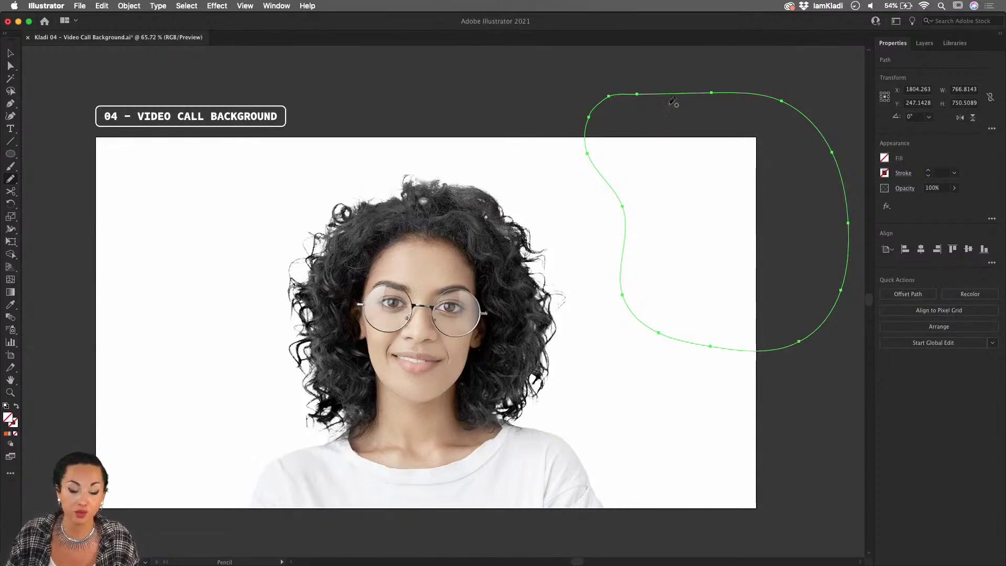
- Set the Pencil fidelity to fully Accurate and draw a smaller closed shape, about 533 by 340 px, across the artboard's lower-right edge
double_click(13, 182)
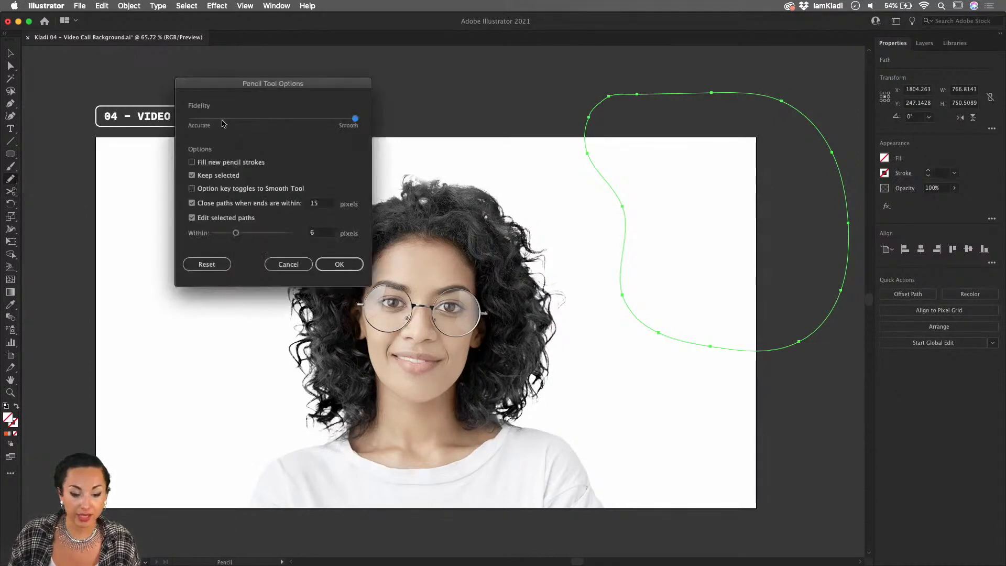
left_click_drag(262, 85, 187, 150)
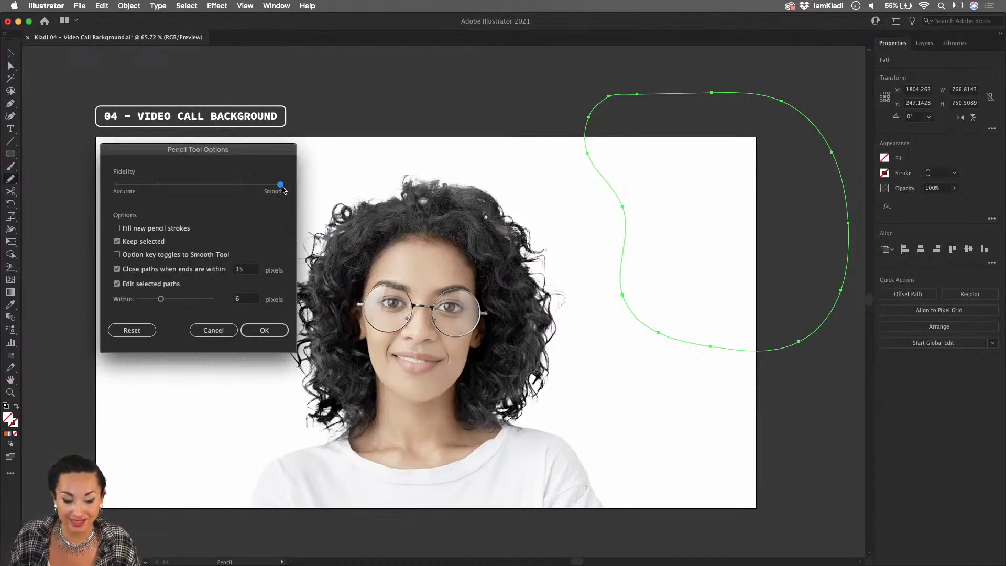
left_click_drag(282, 189, 102, 192)
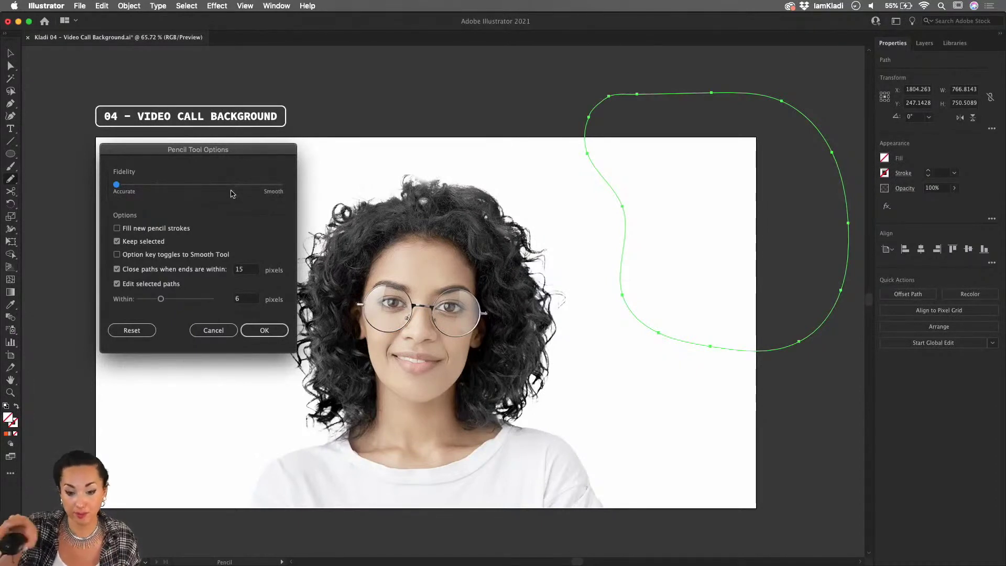
left_click(264, 335)
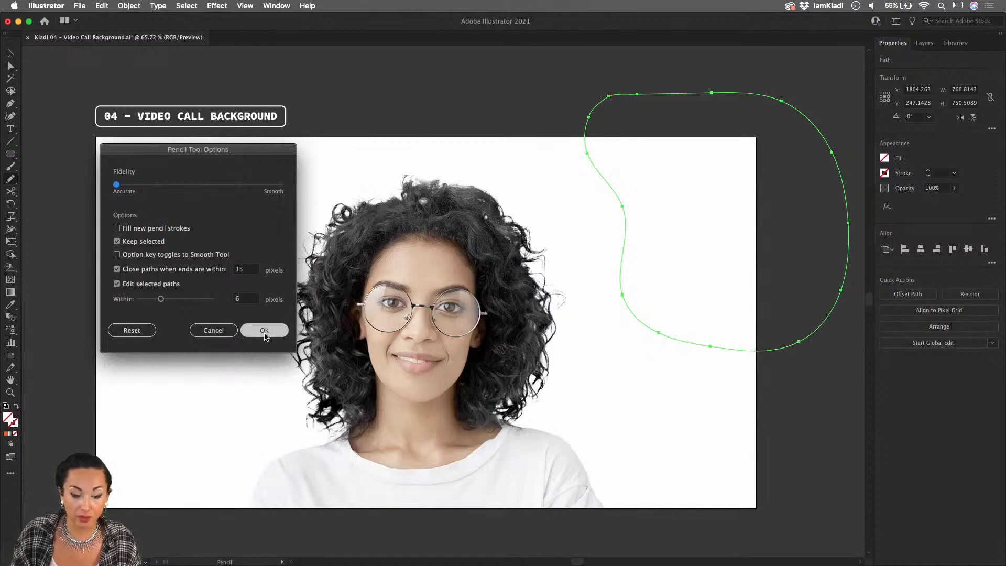
left_click(265, 330)
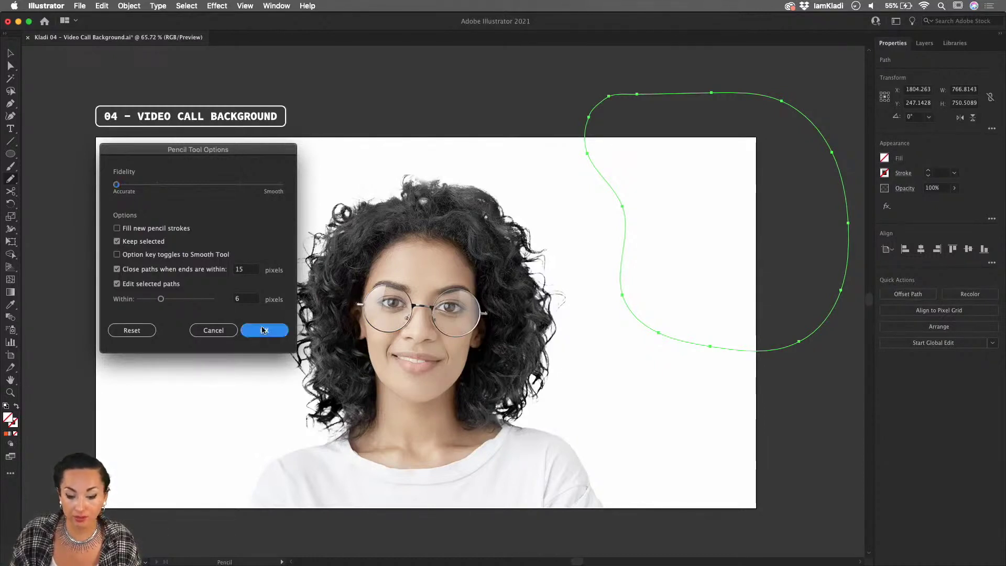
mouse_move(768, 490)
left_mouse_down()
mouse_move(722, 465)
mouse_move(674, 417)
mouse_move(752, 387)
mouse_move(844, 426)
mouse_move(851, 485)
mouse_move(817, 503)
mouse_move(768, 490)
left_mouse_up()
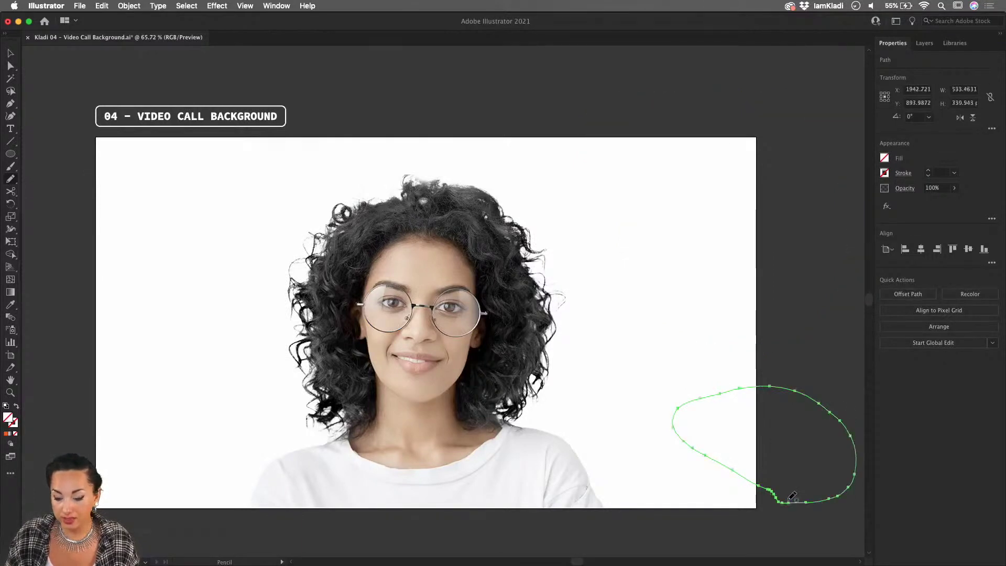
- Select both pencil shapes and apply the default white fill and black stroke
key("v")
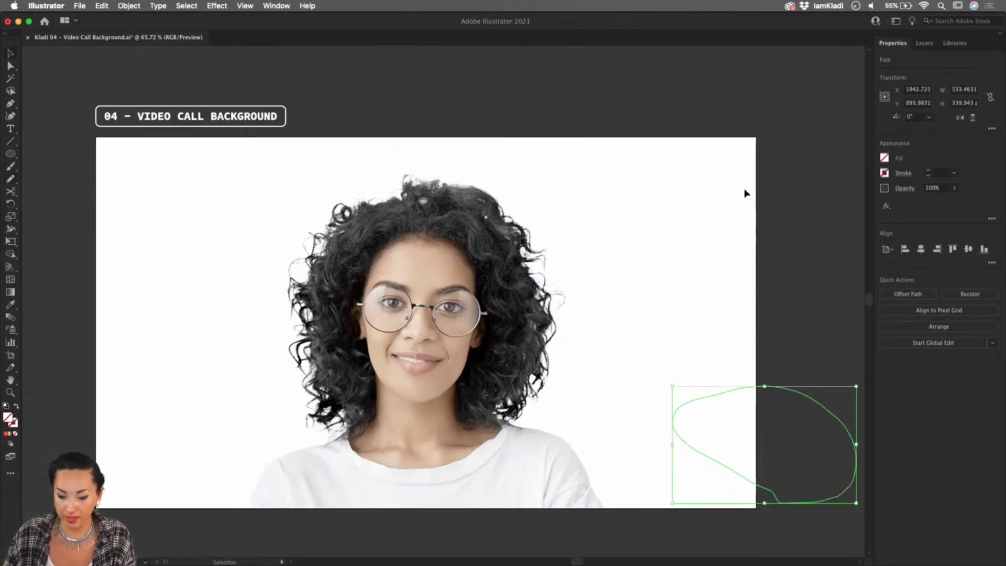
left_click(724, 95, "shift")
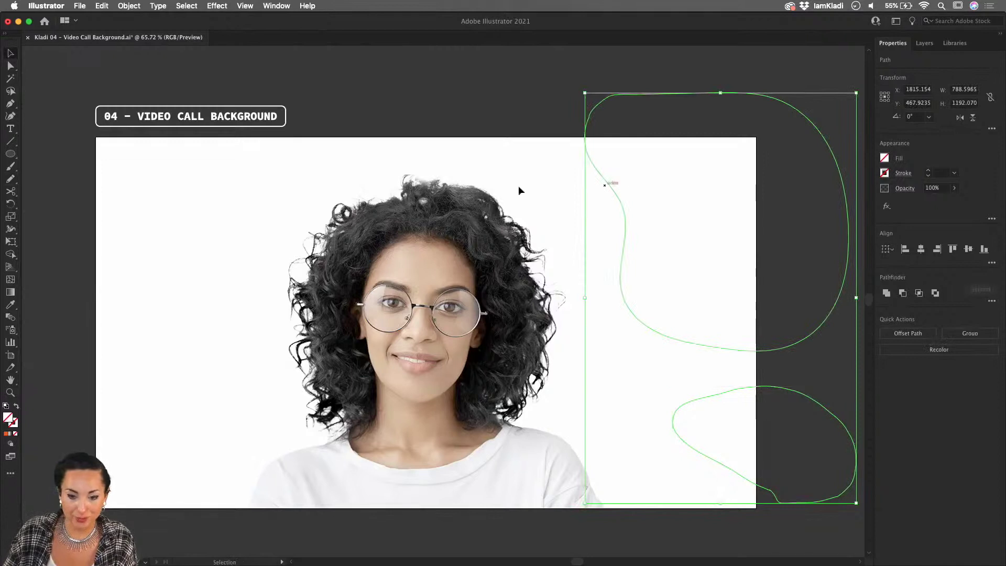
left_click(6, 408)
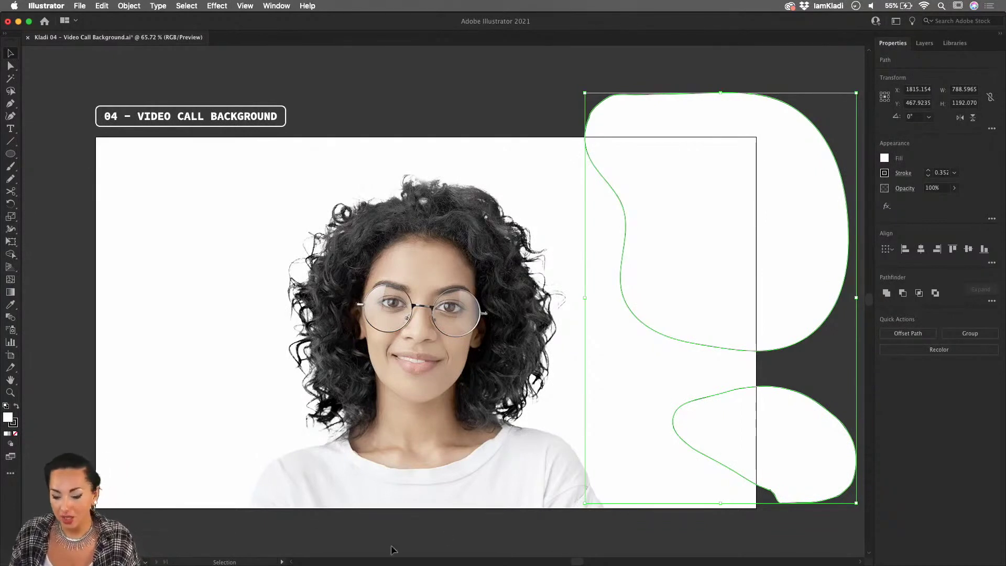
- Compare the outlines of the two pencil shapes, isolating the smaller one and leaving isolation mode again
scroll(583, 458, "right", 5)
left_click(643, 303)
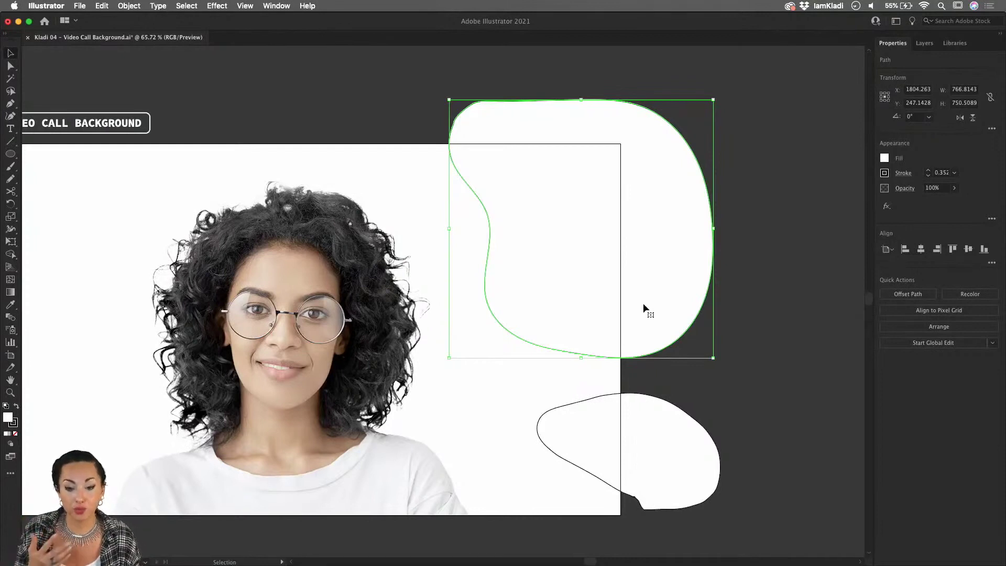
left_click(680, 464)
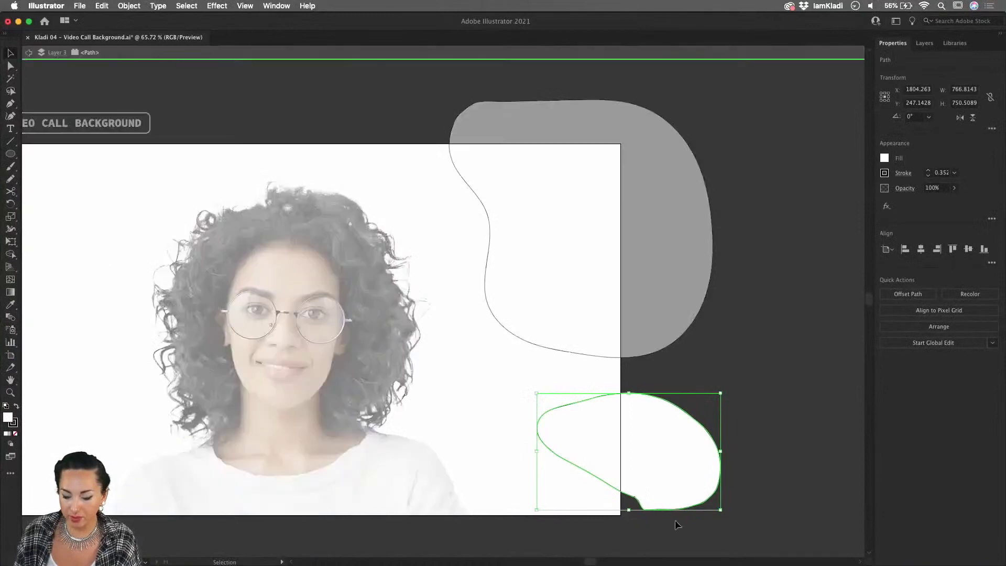
scroll(661, 511, "up", 4)
left_click(662, 512)
scroll(661, 512, "down", 5)
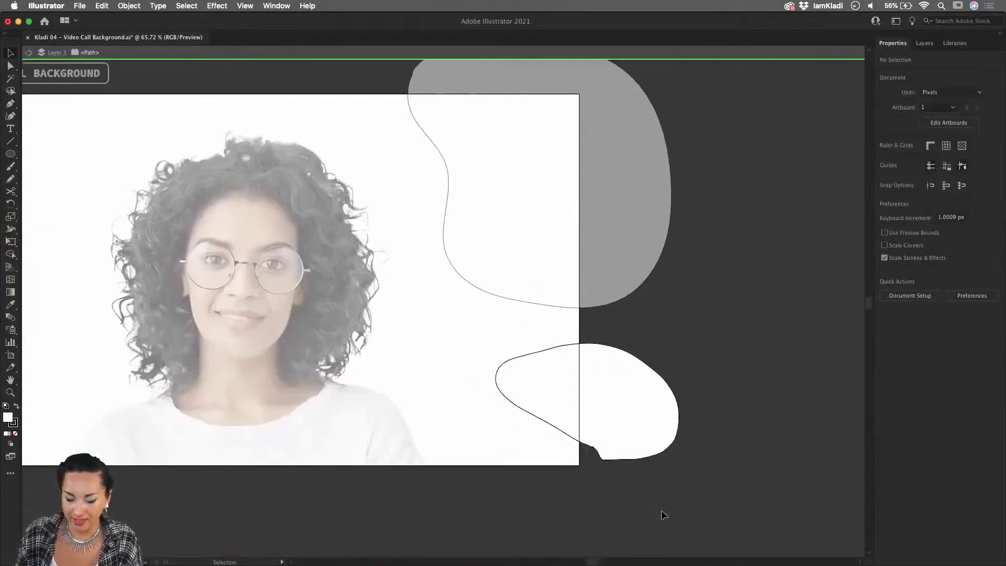
double_click(661, 511)
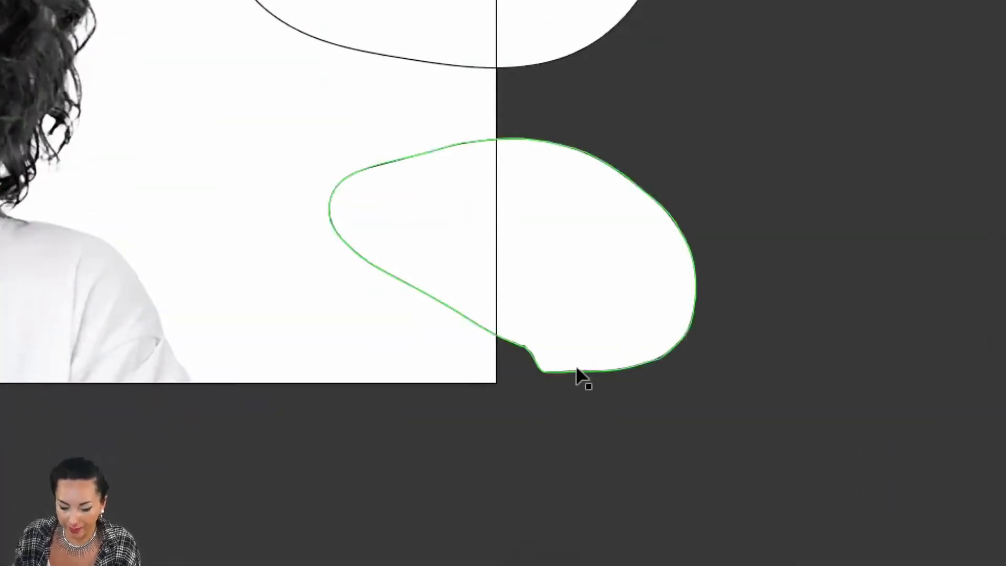
- Move the smaller shape left to about X 1794, Y 870 px and pull the anchor point at its notch into the shape
left_click_drag(619, 462, 568, 453)
scroll(433, 351, "up", 8)
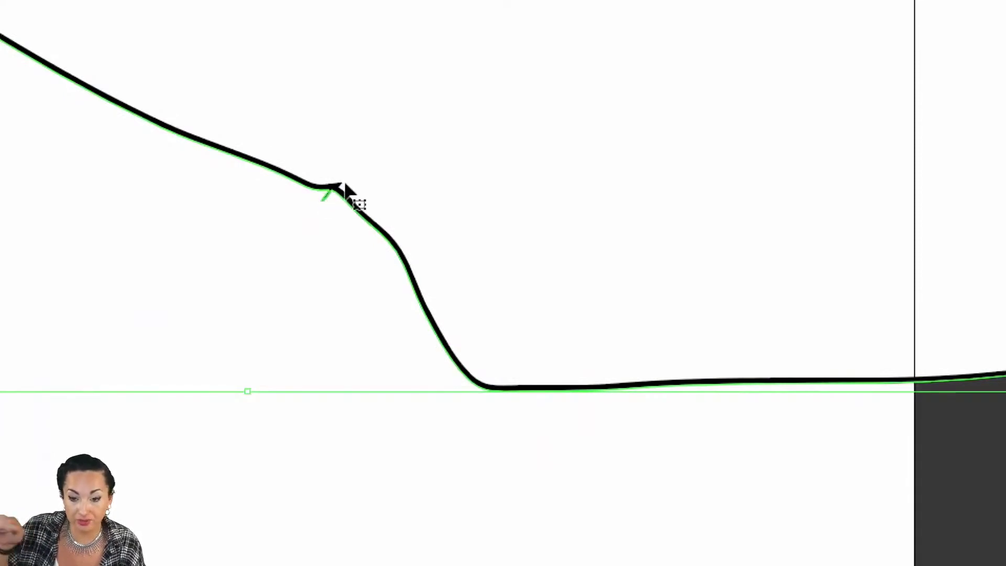
key("a")
left_click(342, 186)
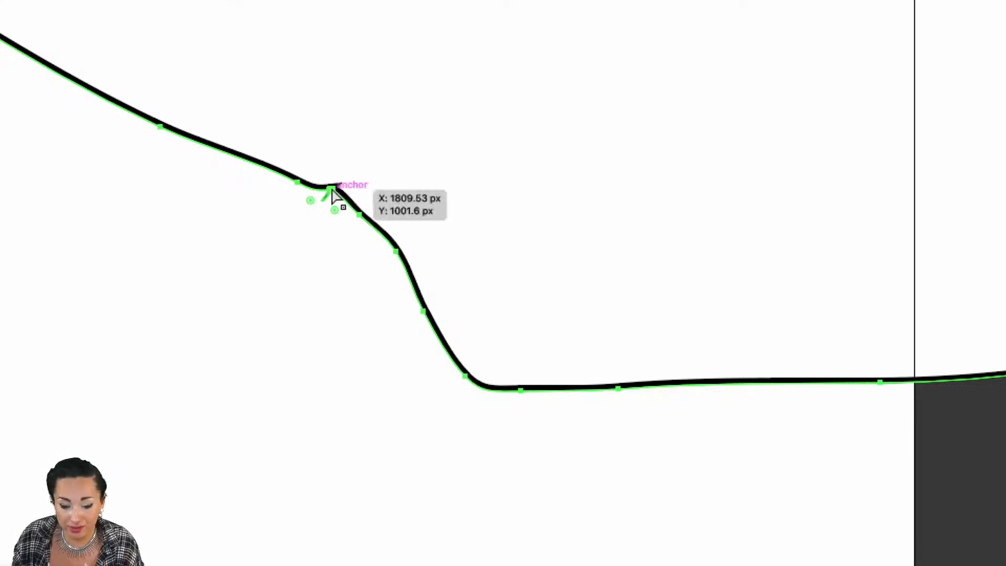
left_click_drag(331, 190, 388, 188)
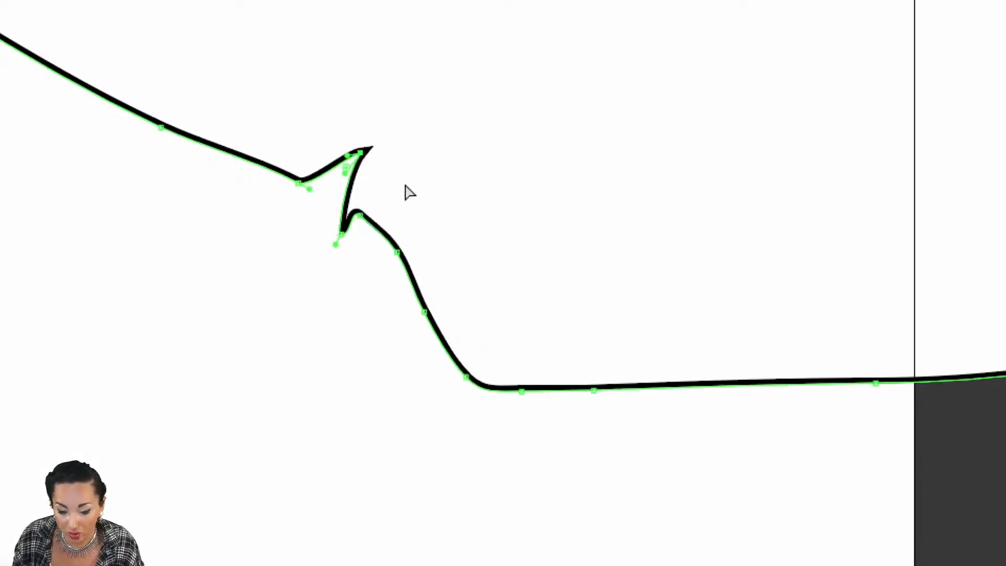
scroll(407, 190, "down", 5)
scroll(407, 190, "down", 5)
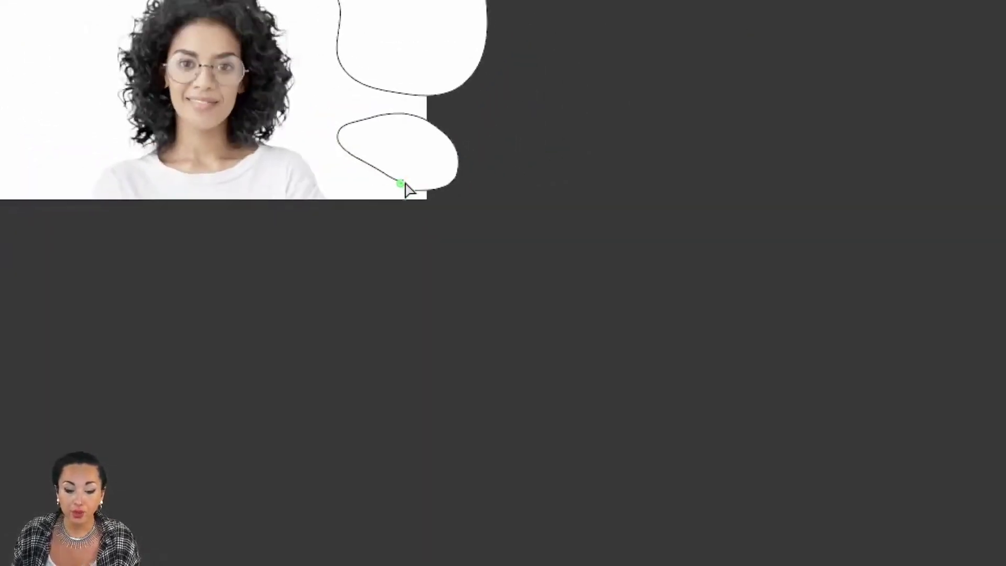
scroll(408, 190, "up", 8)
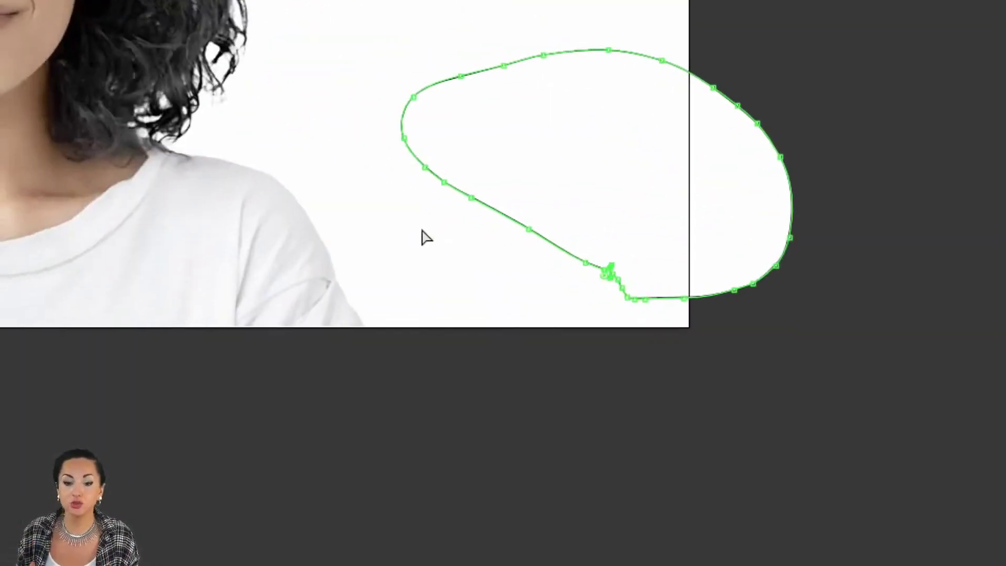
scroll(426, 237, "down", 8)
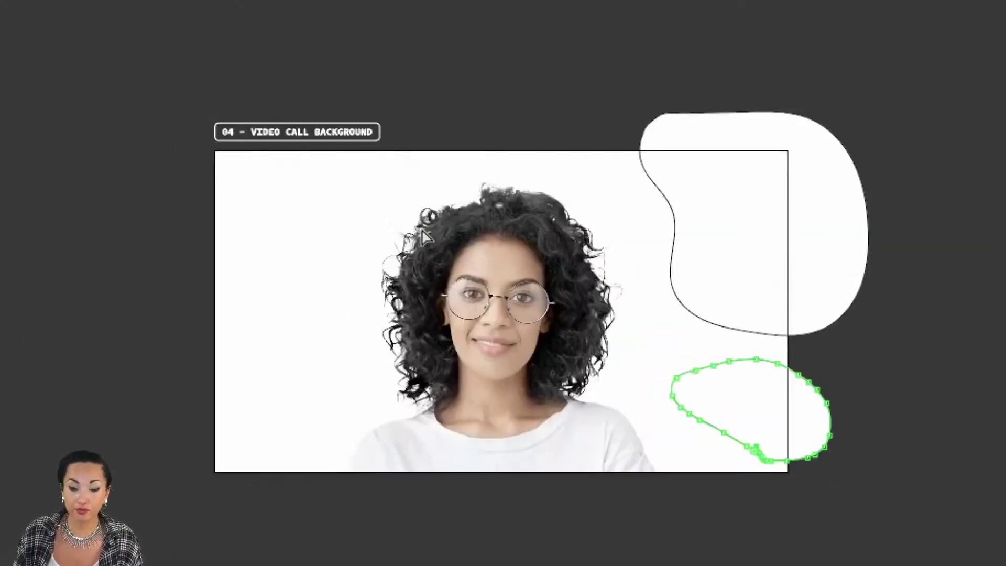
- Set the Pencil tool's fidelity to fully Smooth and return to the Selection tool with the smaller shape selected
key("v")
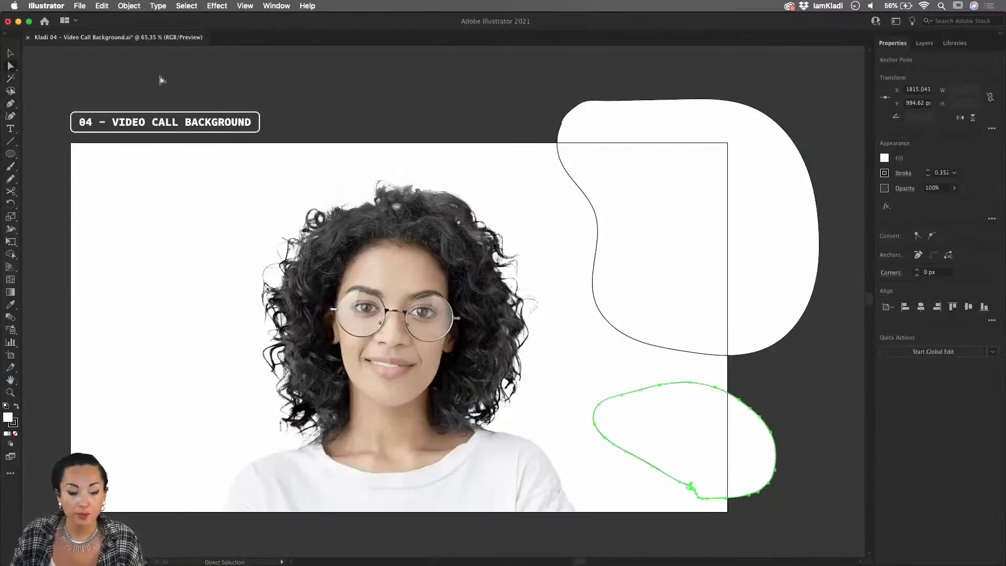
double_click(10, 178)
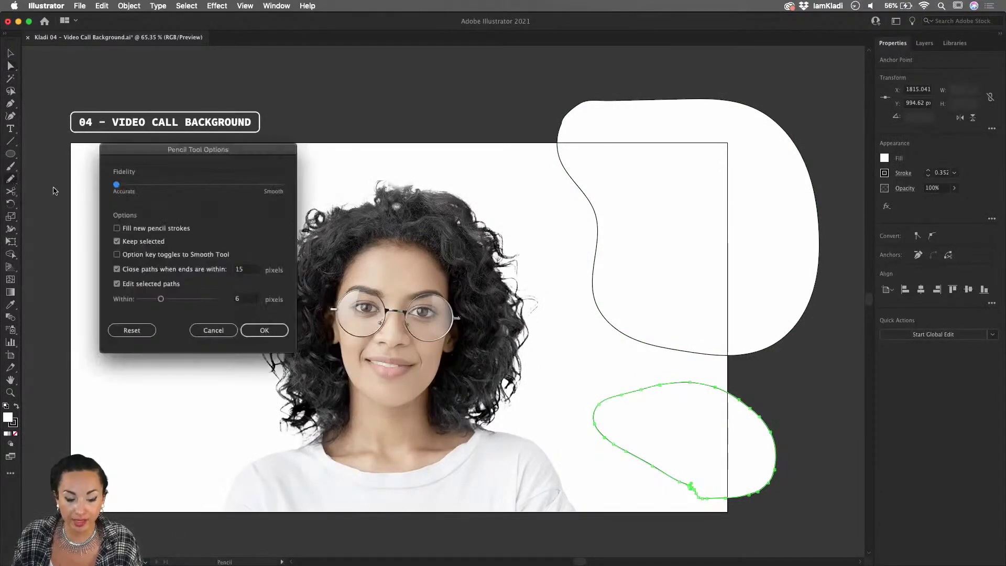
mouse_move(117, 187)
left_mouse_down()
mouse_move(240, 188)
mouse_move(293, 202)
left_mouse_up()
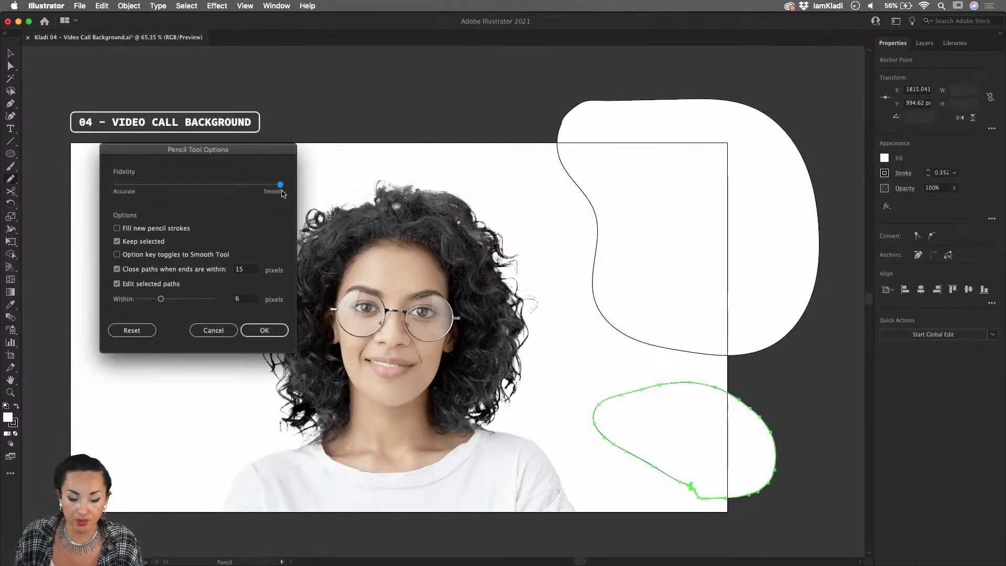
left_click(285, 331)
key("v")
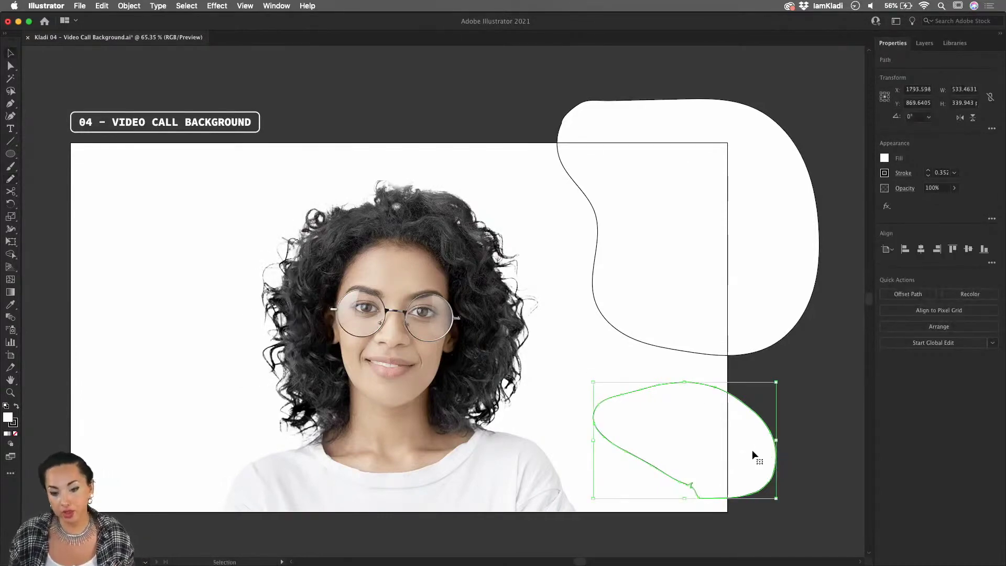
scroll(752, 449, "up", 3)
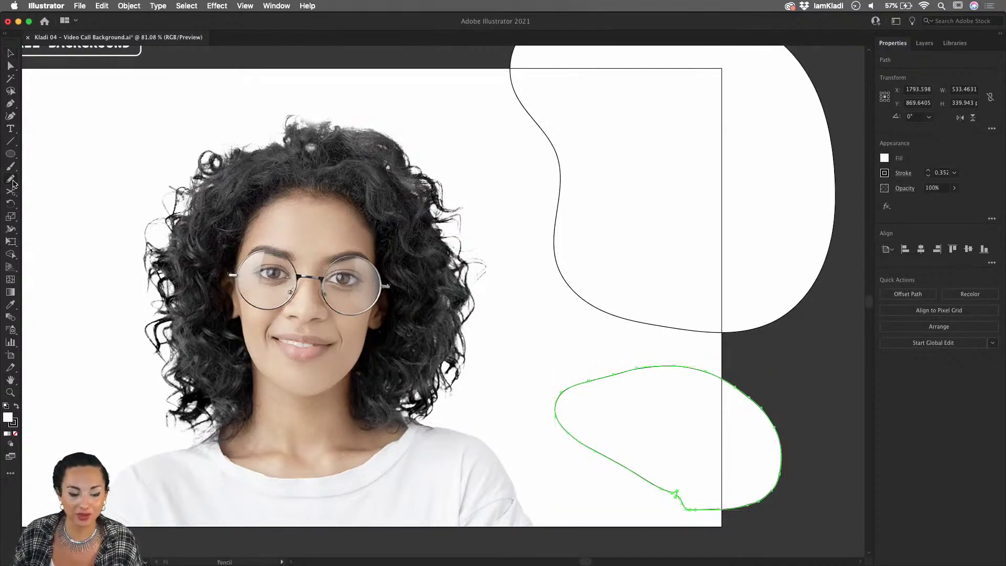
- Smooth the smaller shape's outline with the Smooth tool, covering its upper edge, rounded end, lower edge and notch
left_click(12, 180)
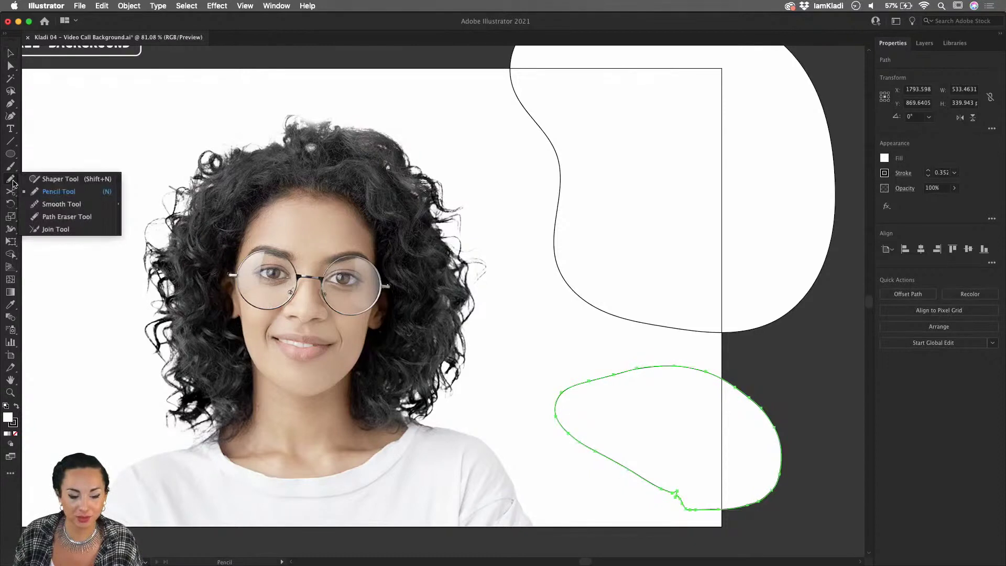
left_click(93, 208)
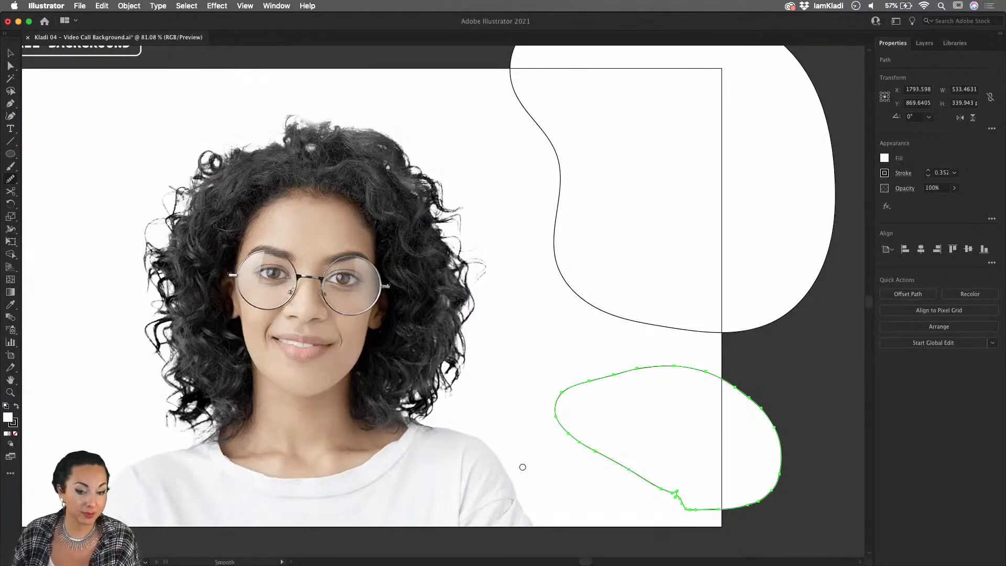
scroll(567, 421, "up", 1)
scroll(567, 421, "up", 10)
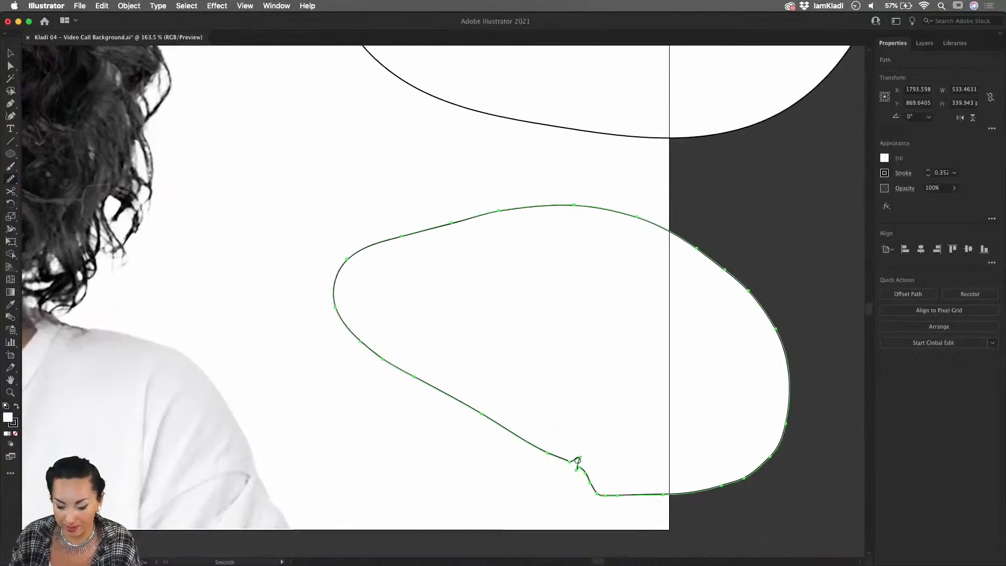
mouse_move(582, 457)
left_mouse_down()
mouse_move(597, 484)
mouse_move(580, 460)
mouse_move(559, 462)
mouse_move(586, 462)
mouse_move(534, 444)
mouse_move(580, 458)
mouse_move(602, 487)
mouse_move(581, 458)
mouse_move(612, 496)
mouse_move(610, 487)
mouse_move(645, 503)
mouse_move(753, 467)
mouse_move(741, 487)
mouse_move(802, 406)
mouse_move(766, 442)
mouse_move(758, 304)
mouse_move(393, 231)
left_mouse_up()
mouse_move(512, 212)
left_mouse_down()
mouse_move(380, 242)
mouse_move(330, 303)
left_mouse_up()
mouse_move(348, 254)
left_mouse_down()
mouse_move(447, 299)
mouse_move(386, 262)
mouse_move(413, 310)
mouse_move(341, 283)
mouse_move(429, 291)
mouse_move(387, 304)
left_mouse_up()
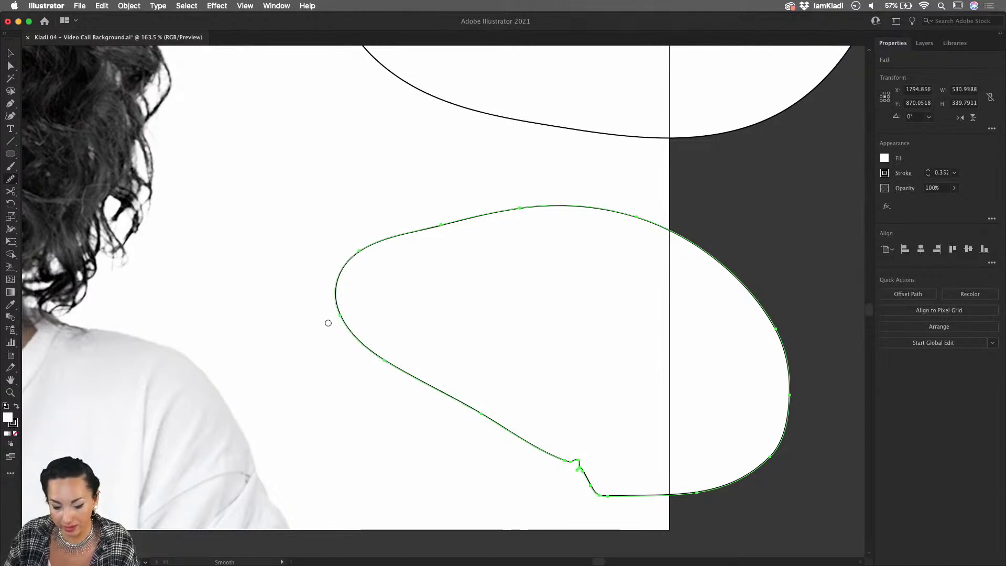
mouse_move(332, 324)
left_mouse_down()
mouse_move(510, 425)
mouse_move(348, 321)
mouse_move(408, 369)
left_mouse_up()
left_click_drag(574, 466, 592, 480)
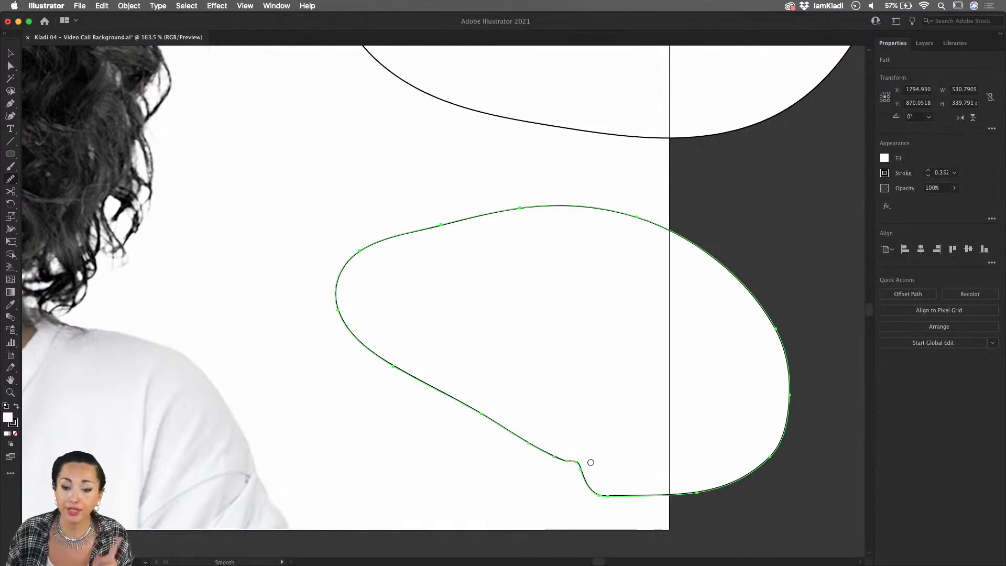
- Remove anchor points around the smaller shape's notch with the Pen tool to even out the curve
scroll(590, 462, "up", 5)
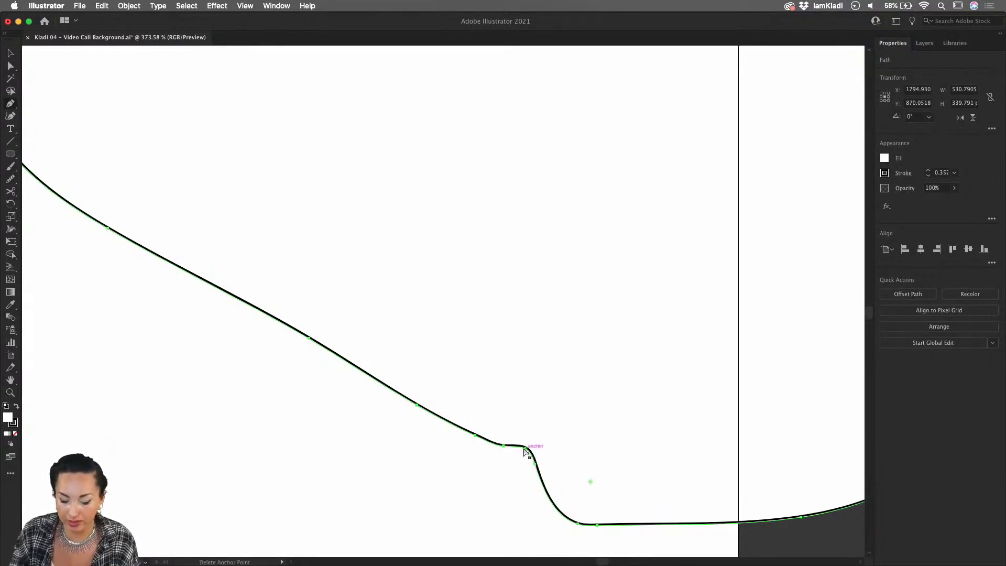
left_click(525, 447)
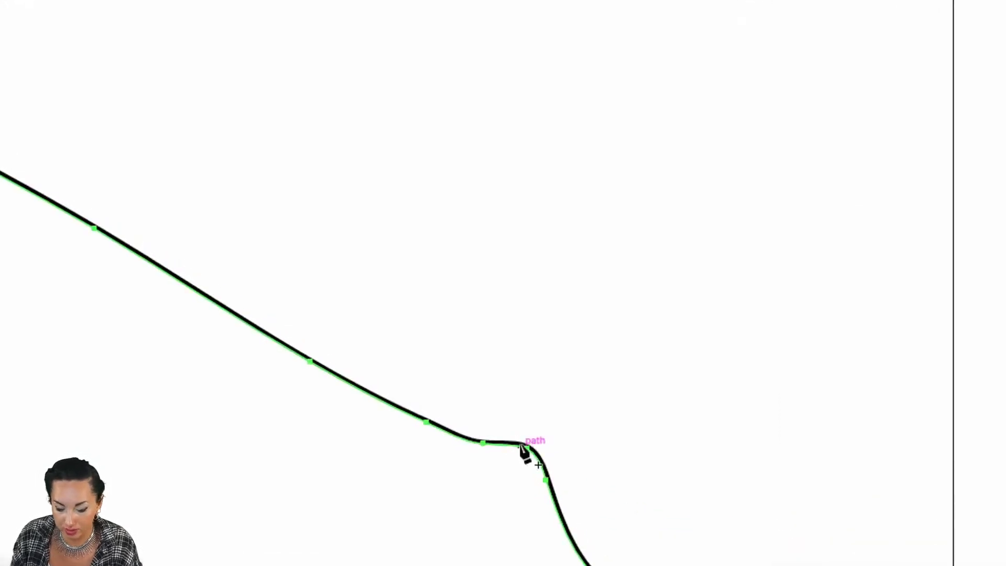
left_click(521, 445)
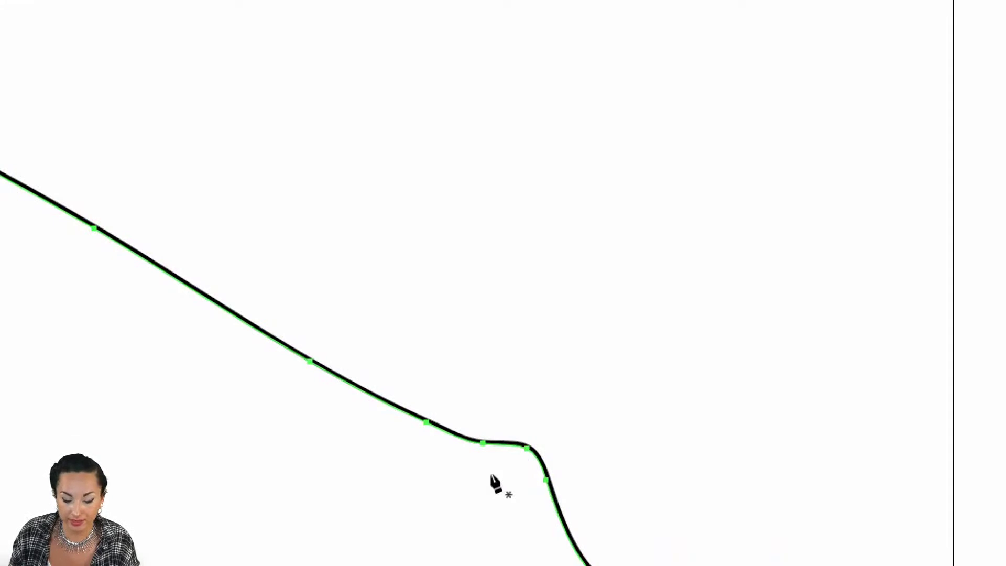
left_click(527, 449)
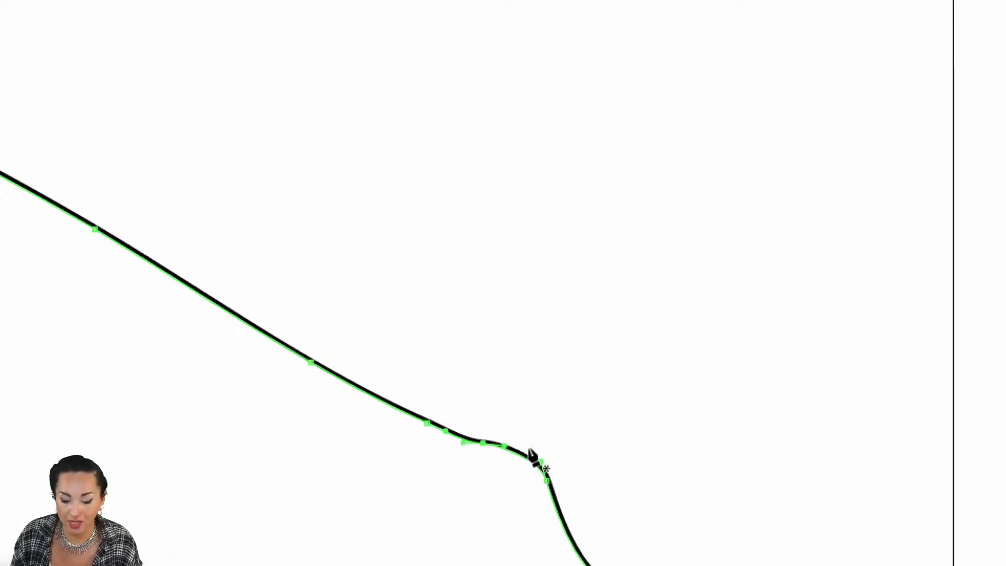
scroll(555, 450, "down", 4)
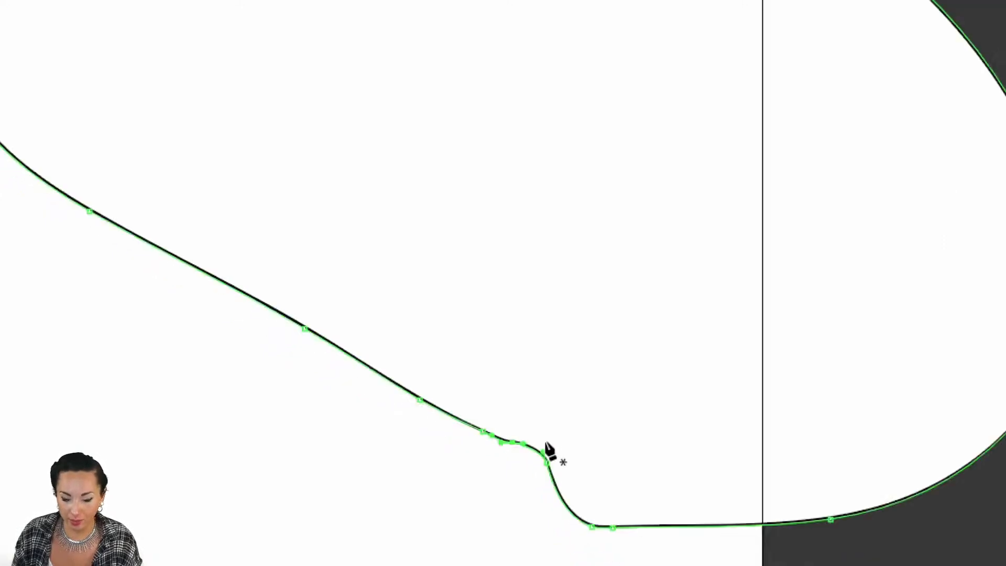
scroll(519, 453, "down", 2)
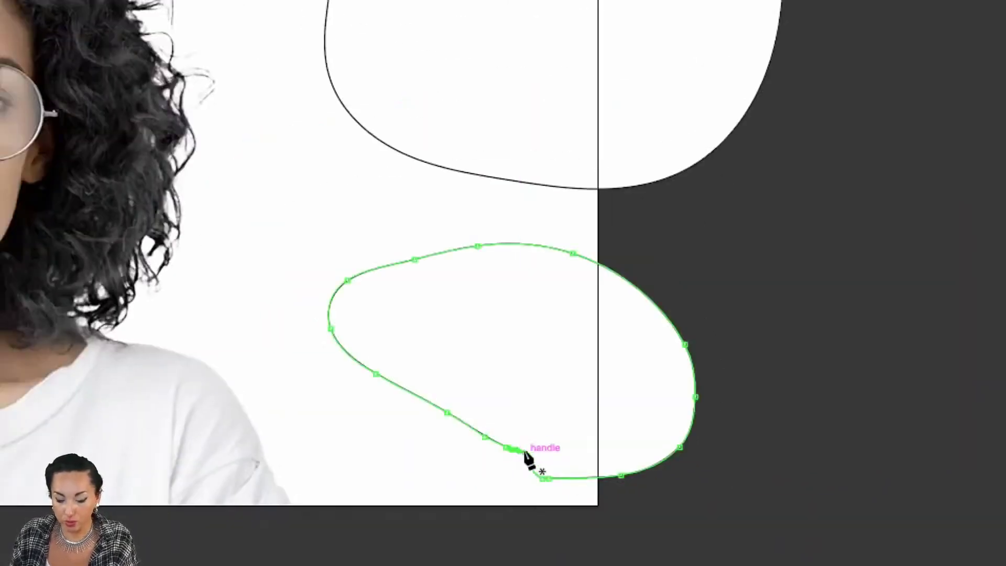
- Try to simplify the smaller shape's path by lowering its number of anchor points
key("v")
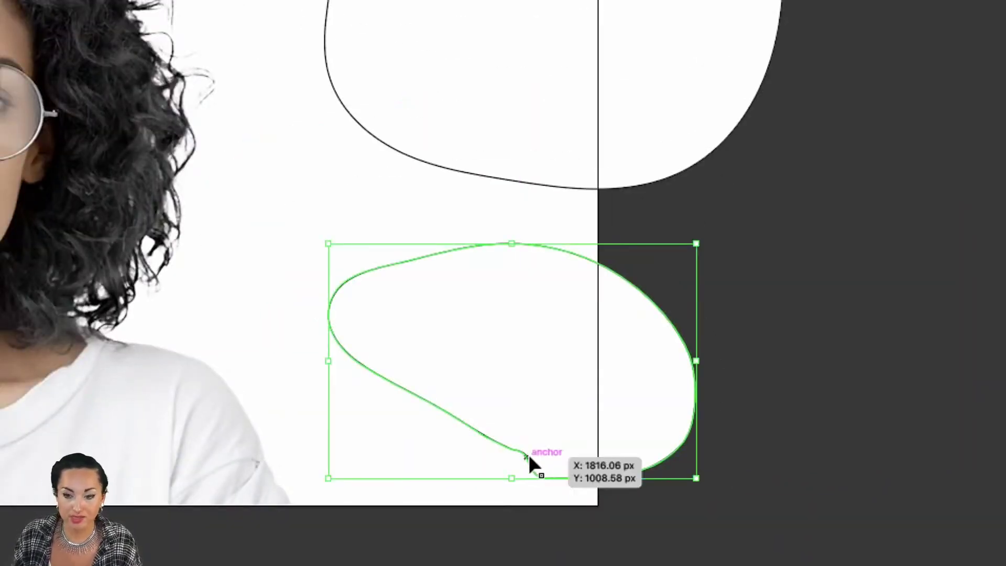
right_click(520, 451)
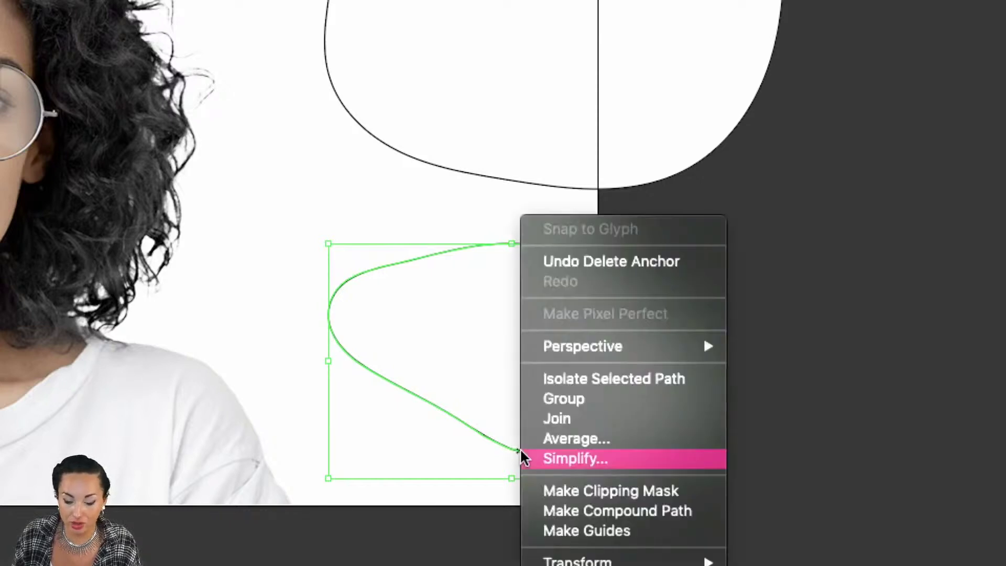
left_click(602, 458)
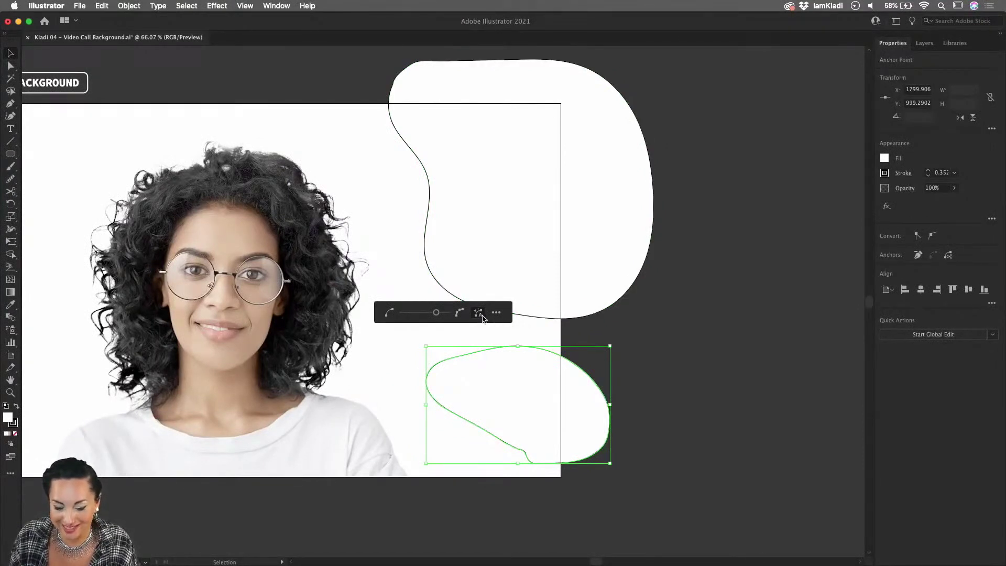
left_click(408, 315)
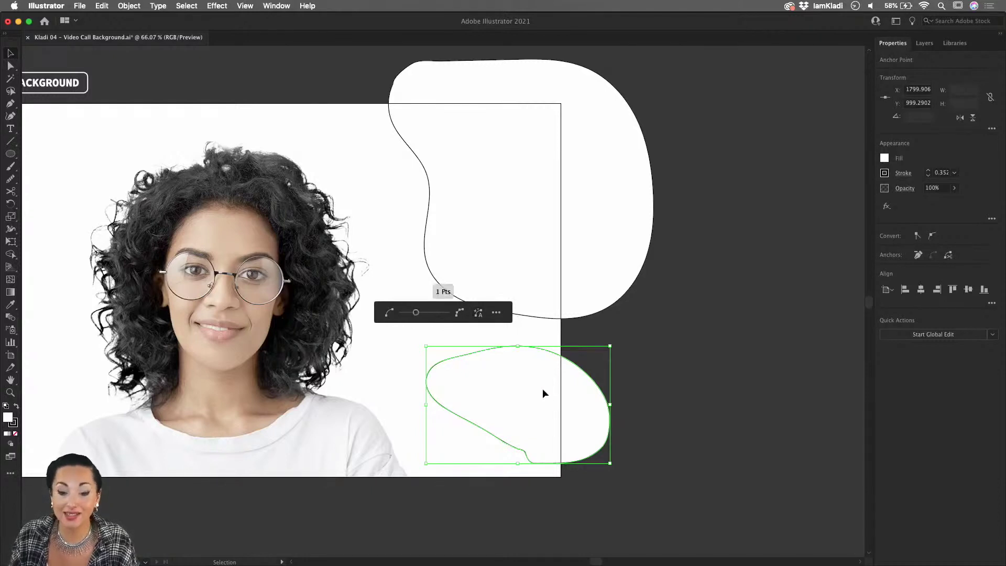
- Move the smaller shape down to about X 1855, Y 1013 px, and delete it
left_click(637, 398)
scroll(634, 397, "down", 3)
left_click_drag(646, 394, 658, 422)
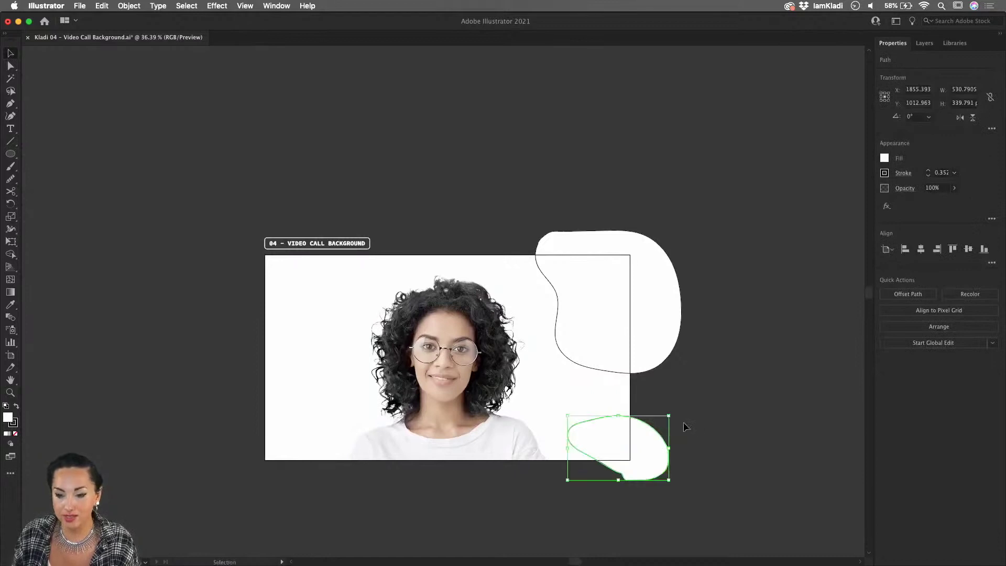
left_click(657, 427)
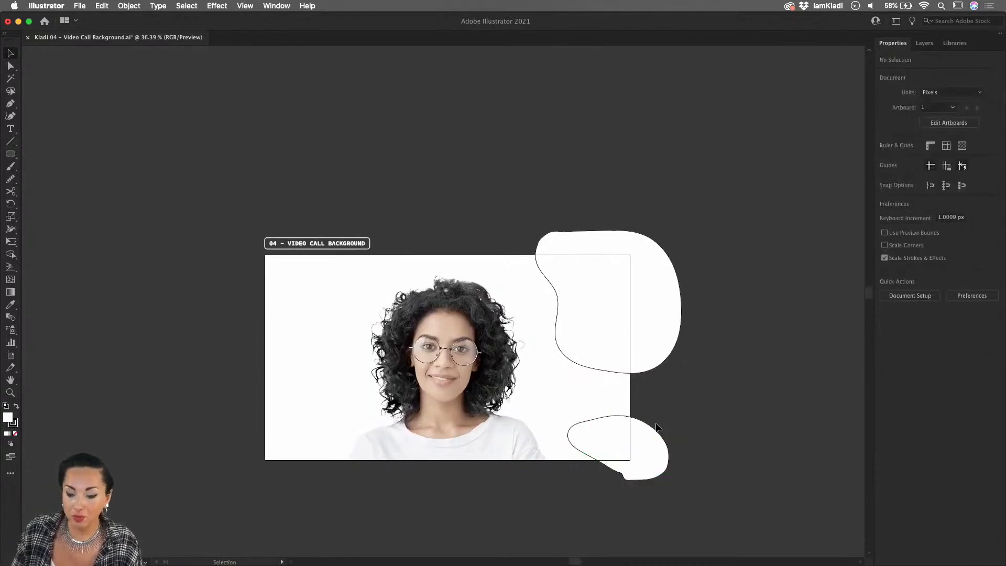
left_click(622, 458)
key("Delete")
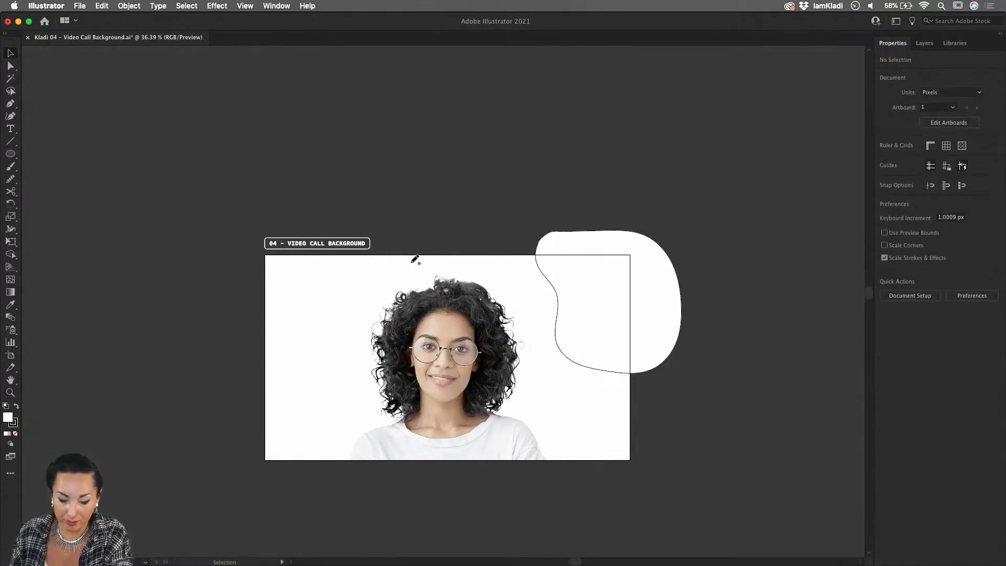
- Draw three closed pencil shapes over the artboard's upper-left, lower-left and lower-right corners, about 772 × 682, 445 × 611 and 333 × 429 px
key("n")
mouse_move(249, 236)
left_mouse_down()
mouse_move(258, 327)
mouse_move(376, 276)
mouse_move(378, 234)
mouse_move(313, 198)
mouse_move(258, 237)
left_mouse_up()
mouse_move(240, 376)
left_mouse_down()
mouse_move(313, 419)
mouse_move(327, 468)
mouse_move(285, 483)
mouse_move(239, 378)
left_mouse_up()
mouse_move(634, 403)
left_mouse_down()
mouse_move(601, 447)
mouse_move(618, 482)
mouse_move(661, 421)
mouse_move(637, 408)
left_mouse_up()
key("v")
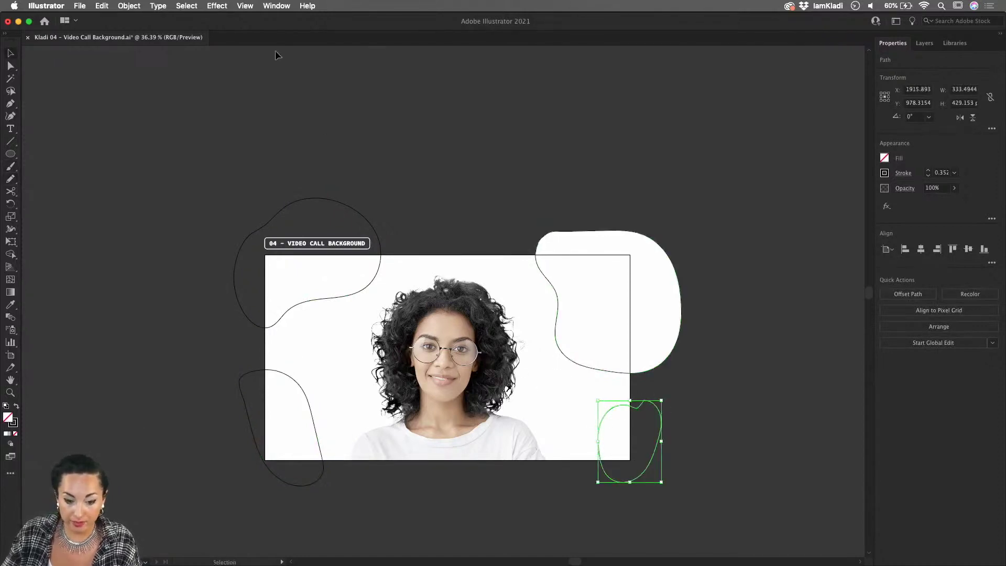
- Show the swatches and fill the artboard's upper-right shape with light orange and the lower-right shape with red
left_click(269, 5)
mouse_move(256, 5)
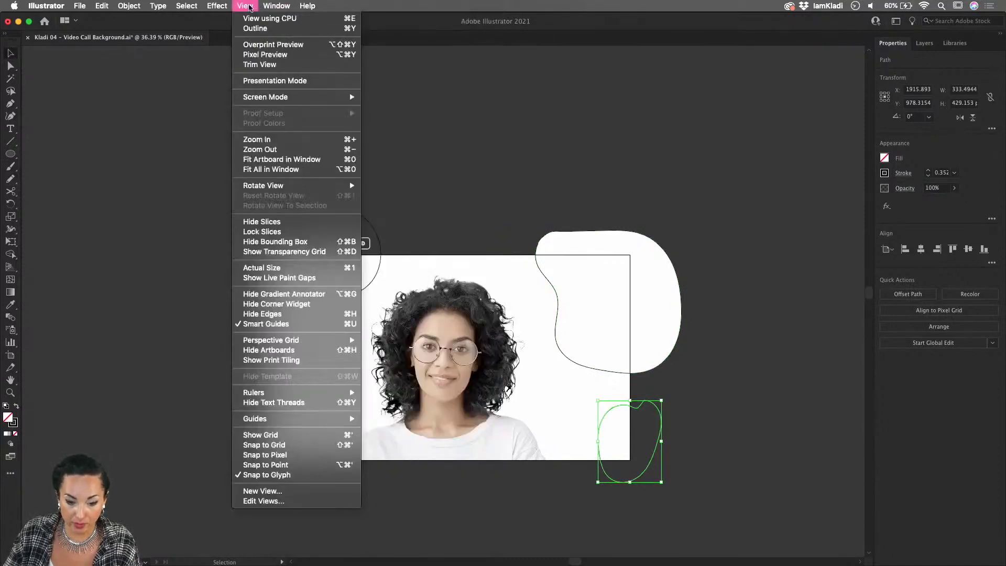
mouse_move(337, 461)
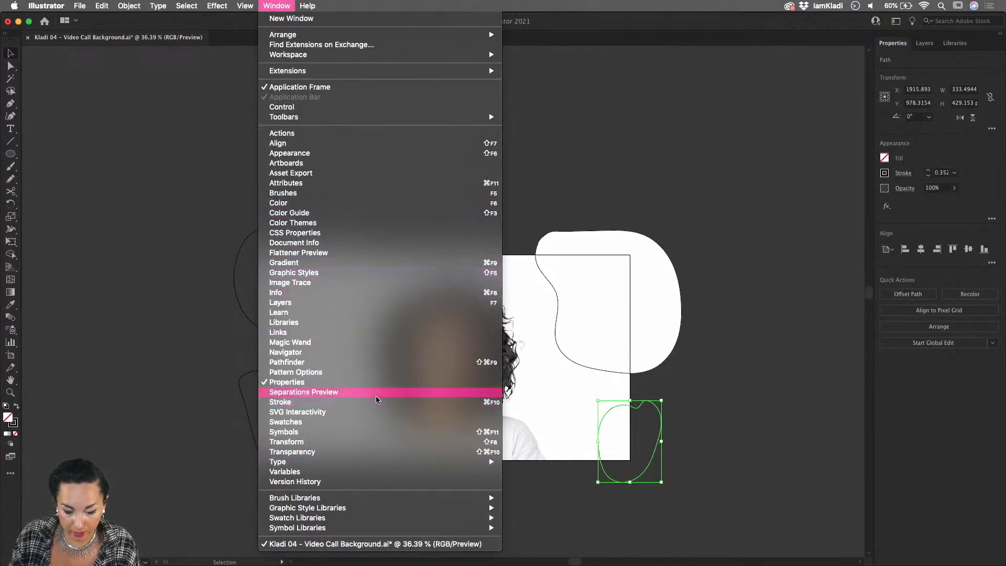
left_click(357, 423)
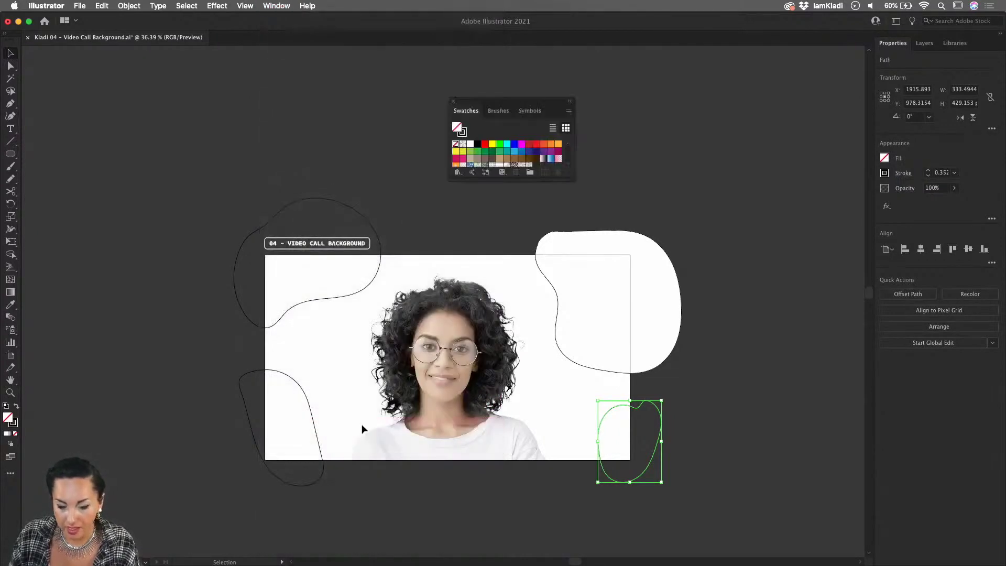
left_click(616, 233)
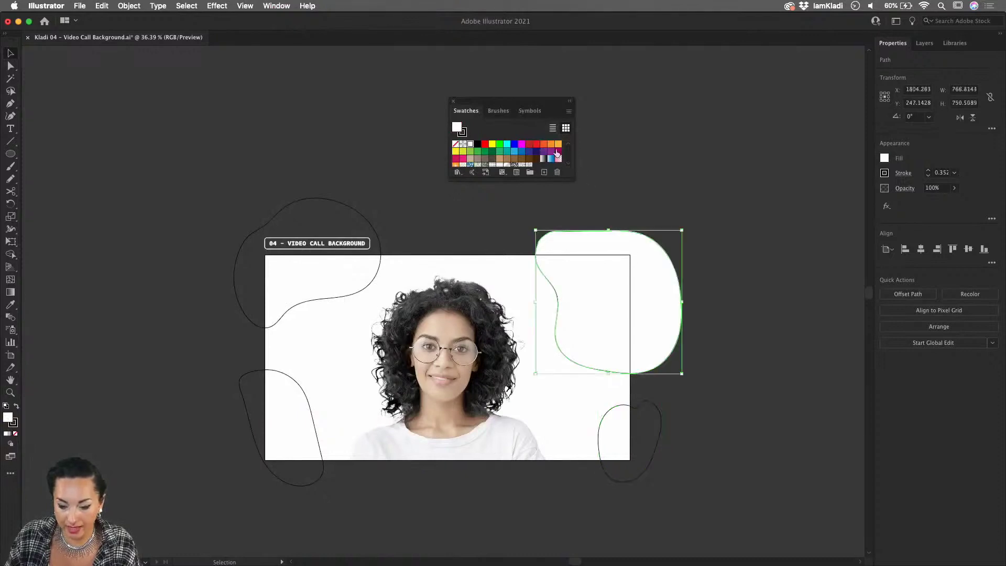
left_click(558, 144)
left_click(650, 452)
left_click(649, 451)
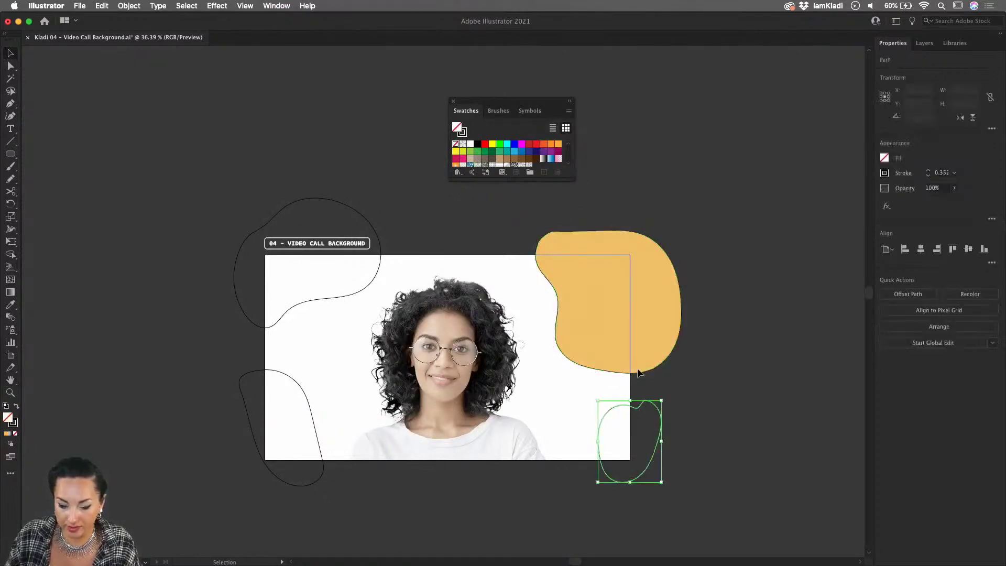
left_click(536, 144)
- Fill the artboard's upper-left shape with light blue and the lower-left shape with red, leaving nothing selected
left_click(325, 296)
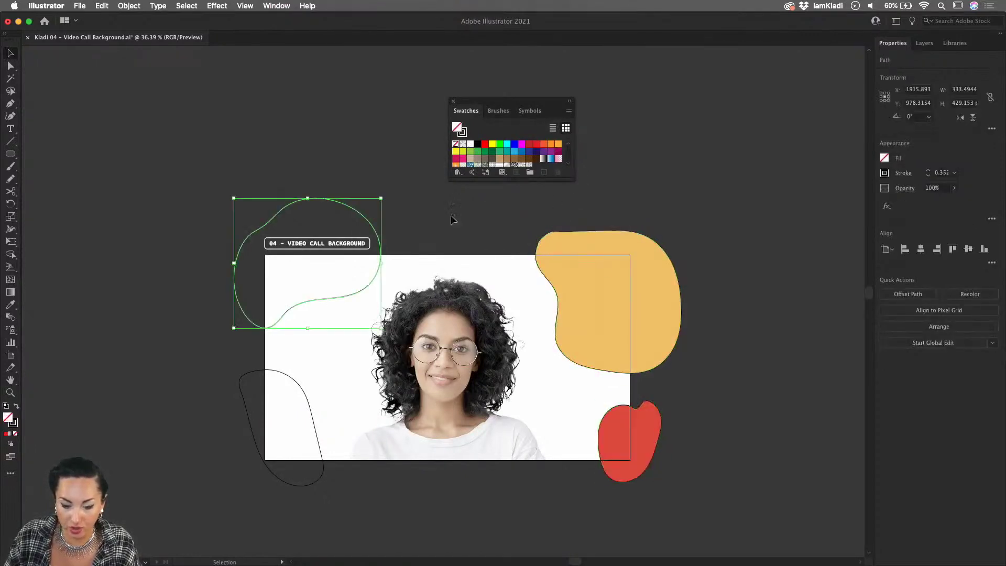
left_click(514, 151)
left_click(304, 384)
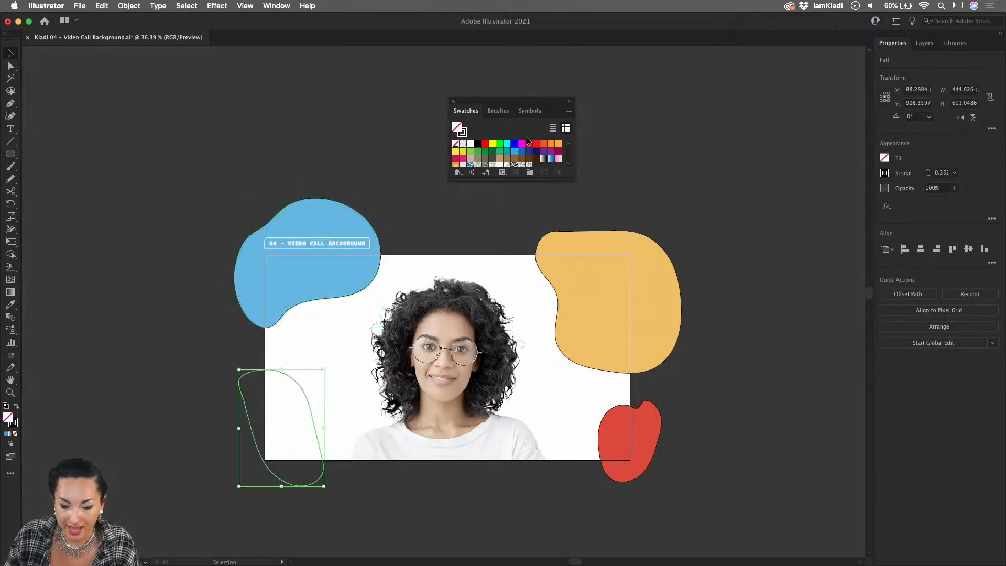
left_click(535, 145)
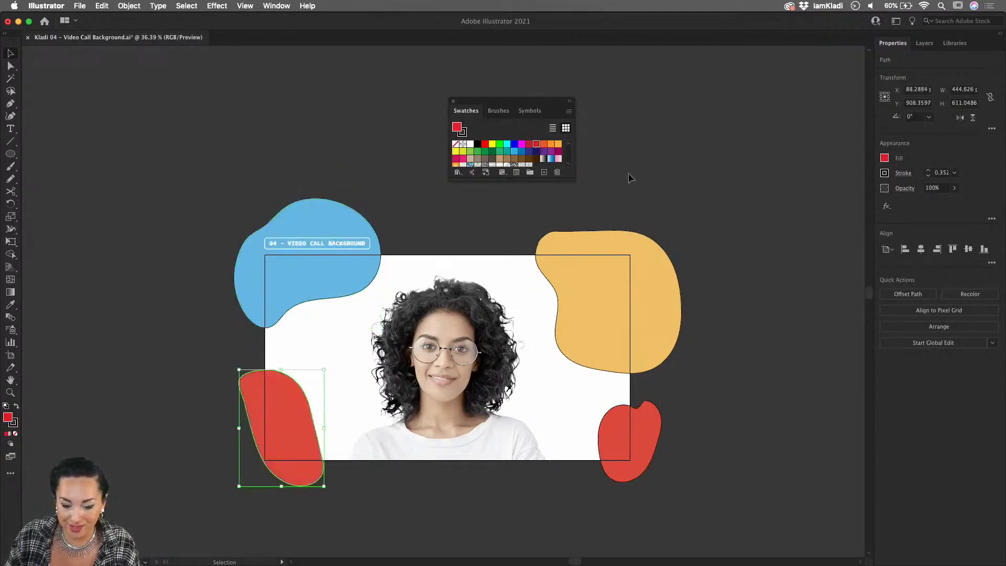
left_click(618, 223)
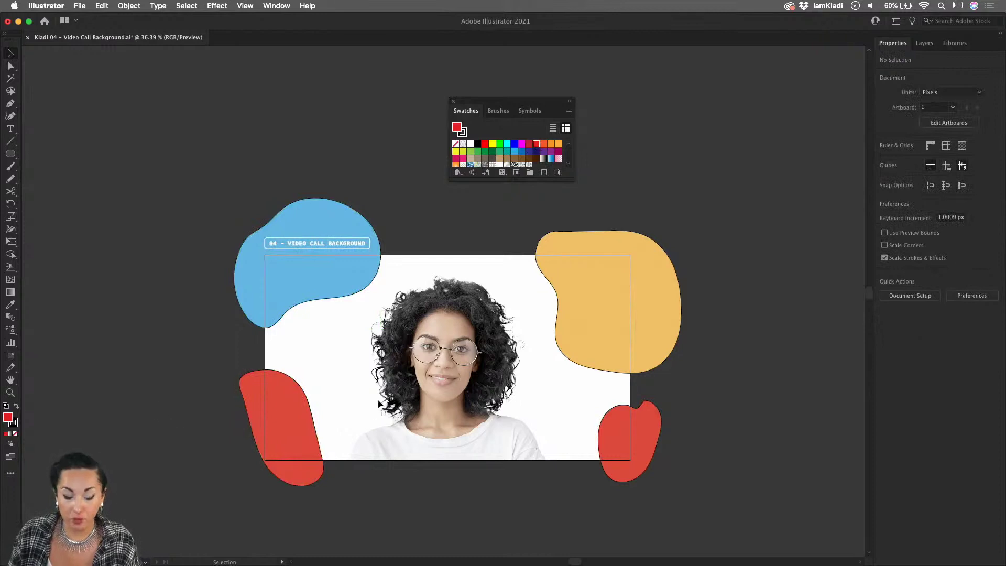
- In Draw Behind mode, draw a rectangle about 1914 × 1078 px covering the artboard and fill it with teal
left_click(12, 446)
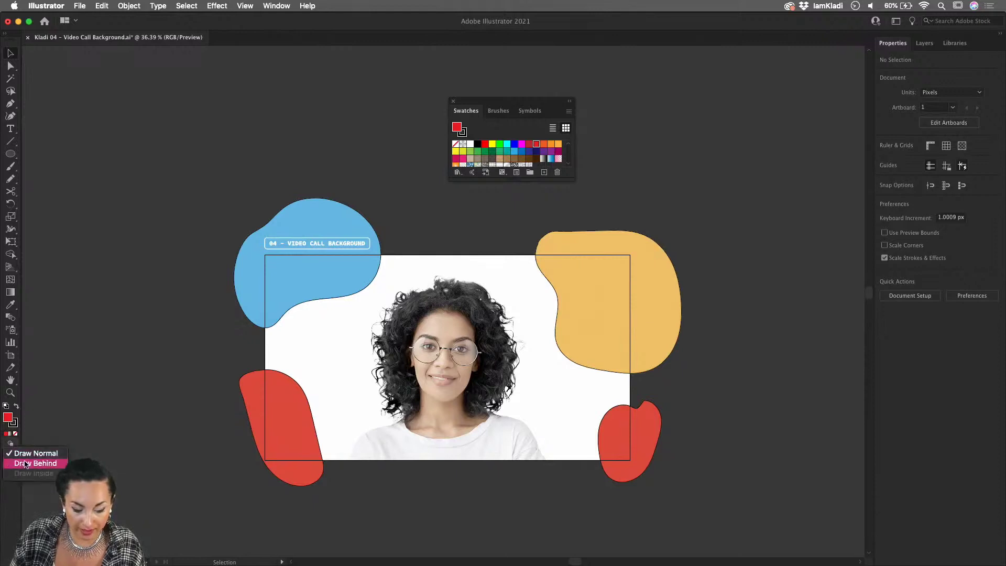
left_click(25, 463)
key("m")
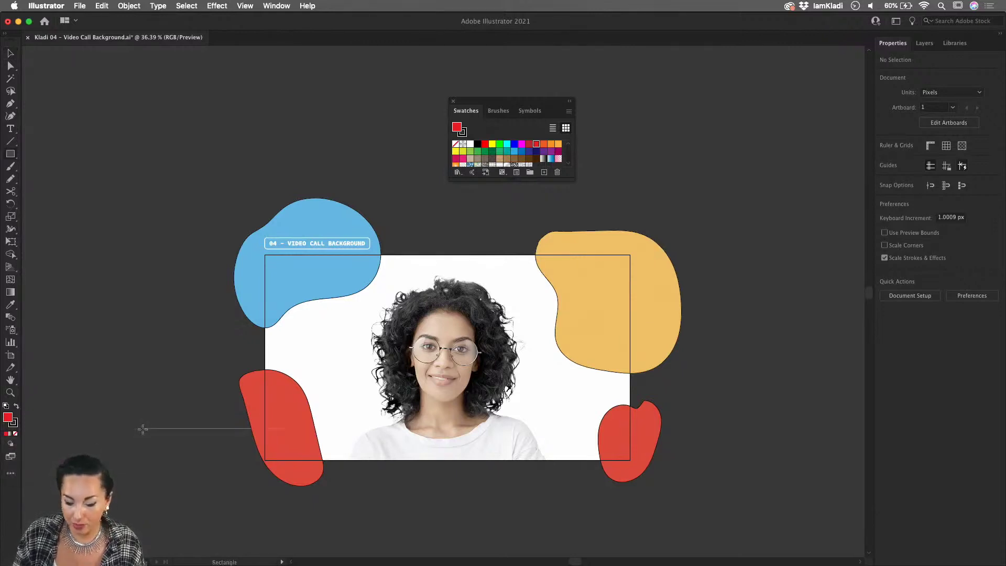
left_click_drag(265, 255, 630, 460)
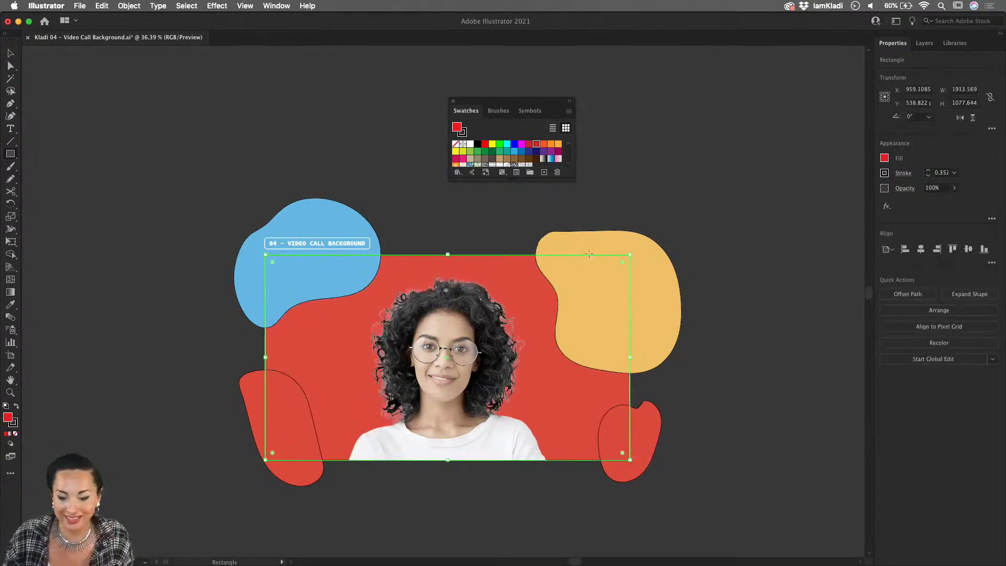
left_click(508, 151)
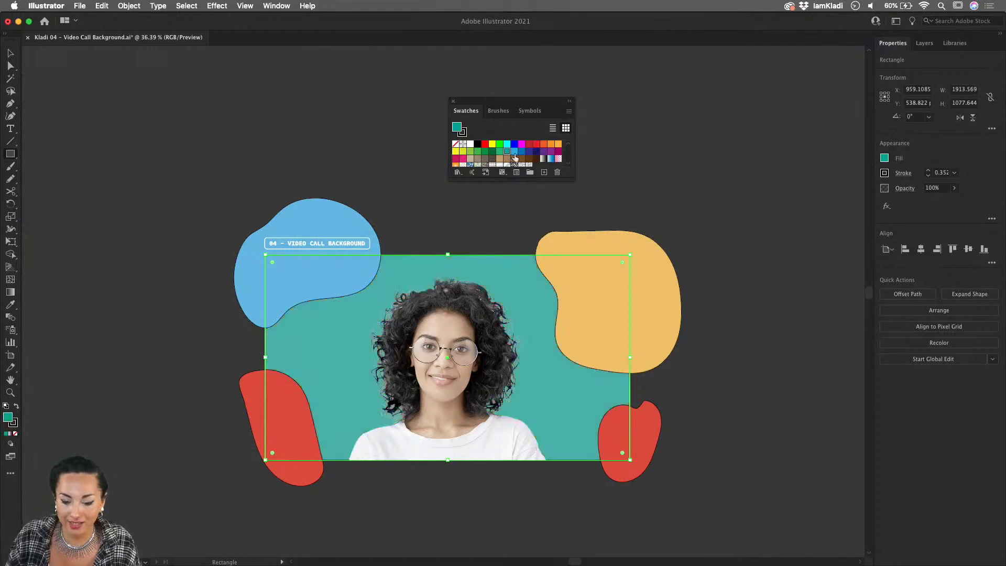
key("v")
left_click(782, 309)
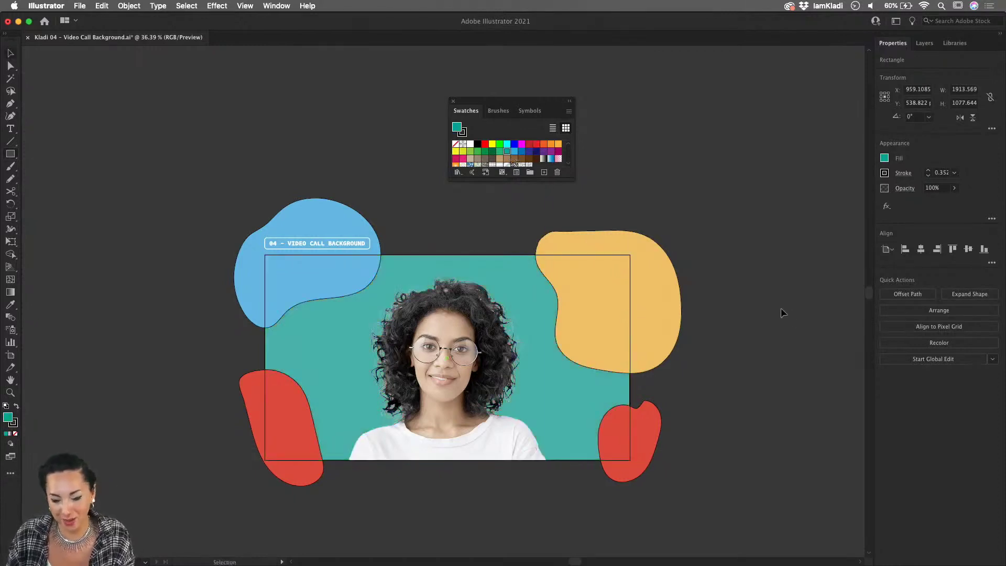
- Shift the light blue shape slightly down and right, and draw a circle about 154 px wide beside the lower-right red shape
left_click_drag(370, 283, 375, 290)
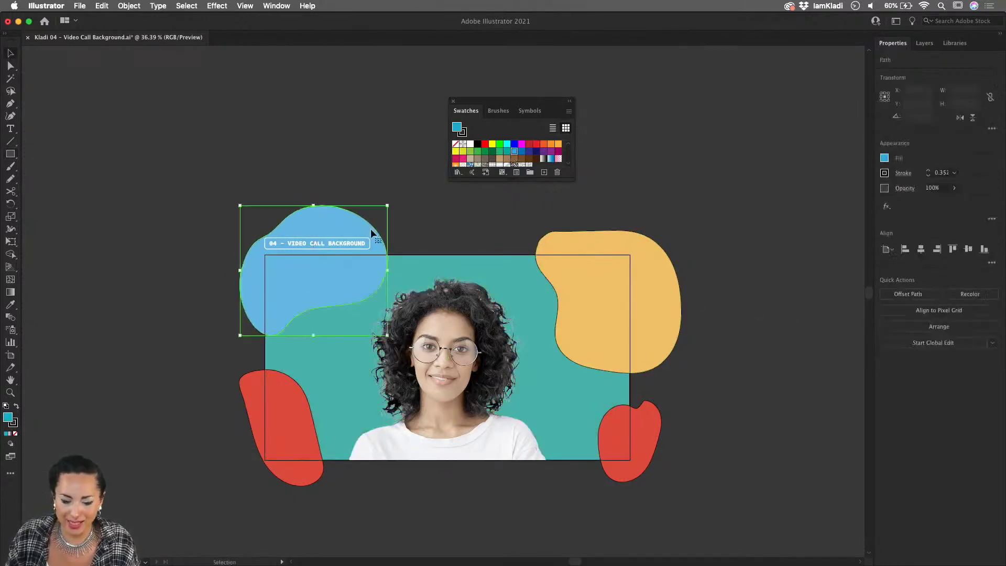
key("l")
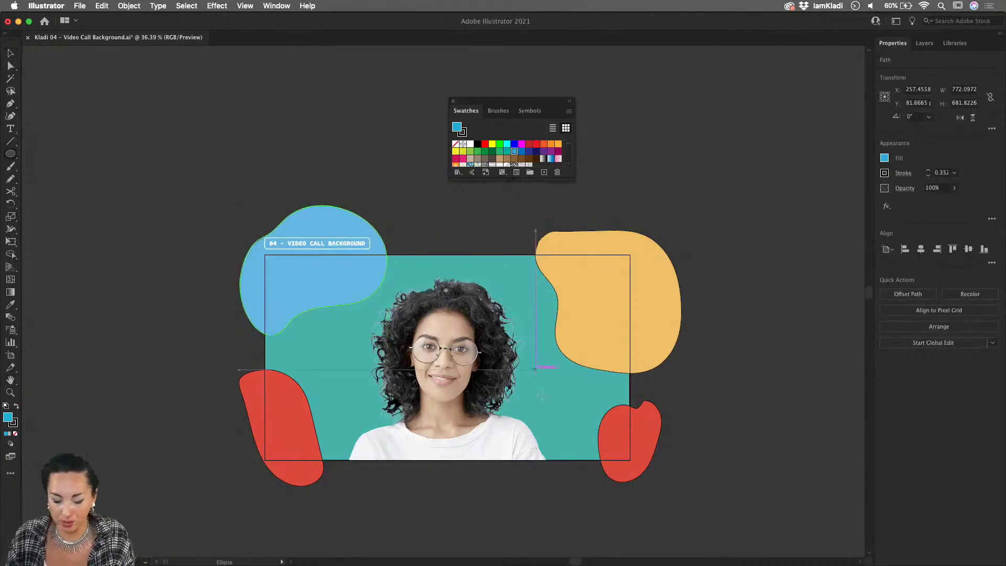
left_click_drag(542, 390, 572, 418)
- Sample the light blue shape with the Eyedropper to give the circle a light blue fill without a stroke
key("i")
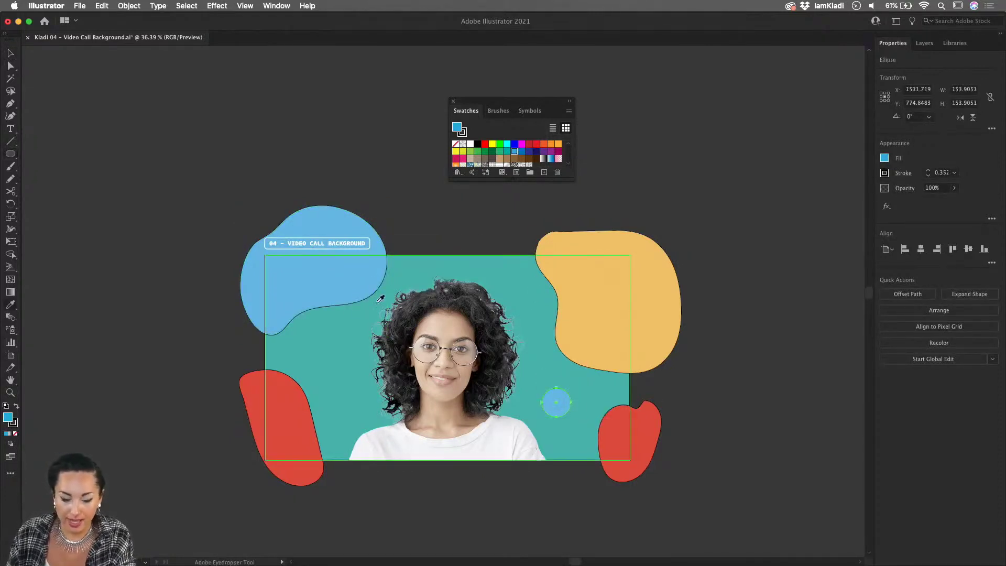
left_click(514, 351)
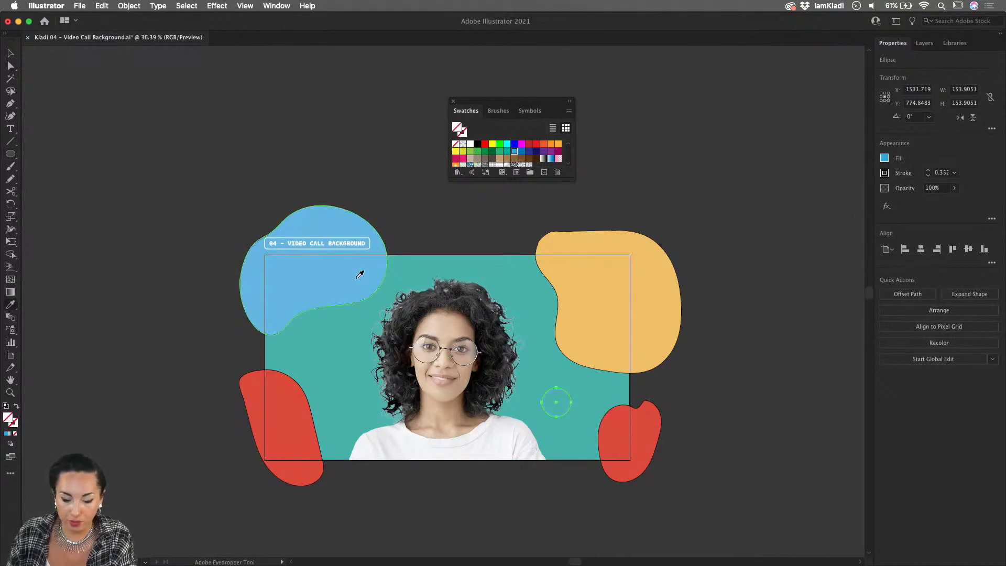
left_click(351, 230)
key("v")
left_click(747, 335)
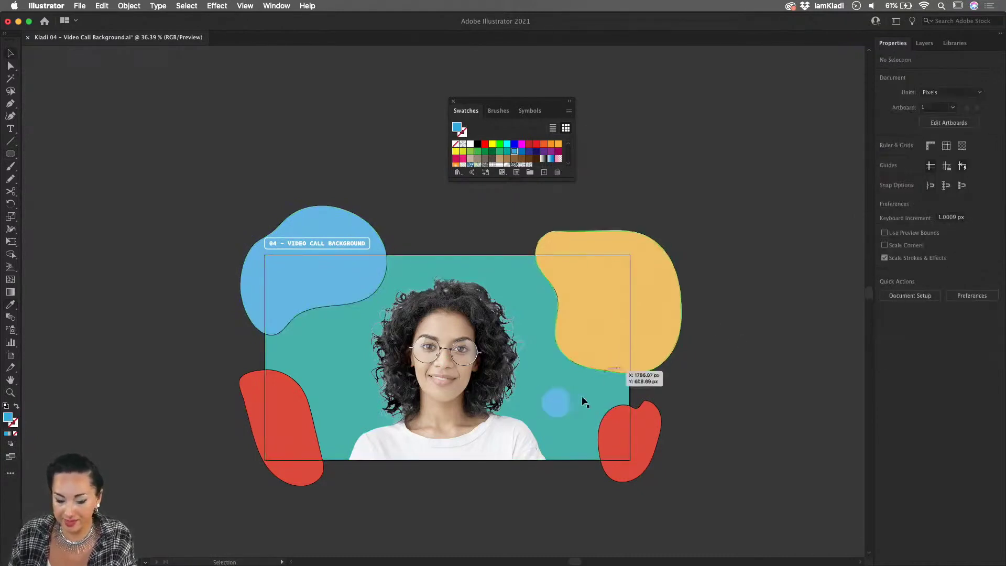
- Move the circle to the teal area between the portrait and the artboard's left edge, and fill it with black
left_click_drag(558, 403, 329, 353)
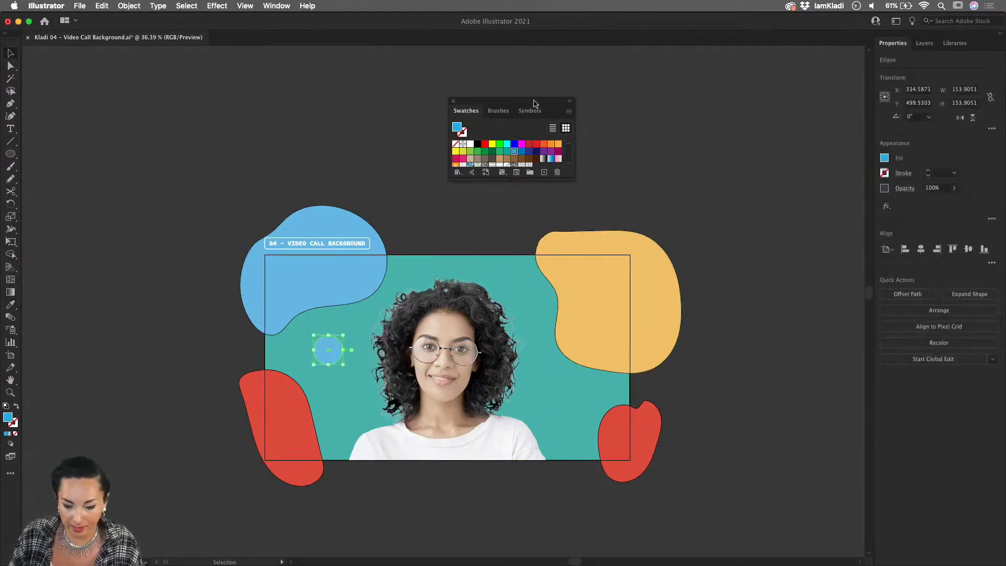
left_click(478, 145)
left_click(408, 219)
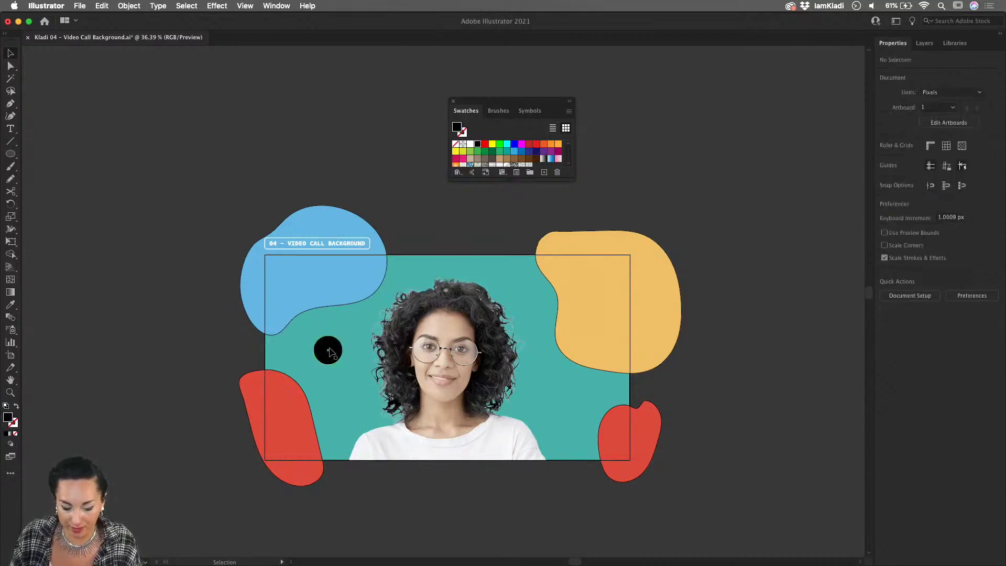
- Copy the black circle below the original at about 170 px, with a smaller copy beside the lower-right red shape
left_click_drag(330, 351, 363, 409)
left_click(705, 375)
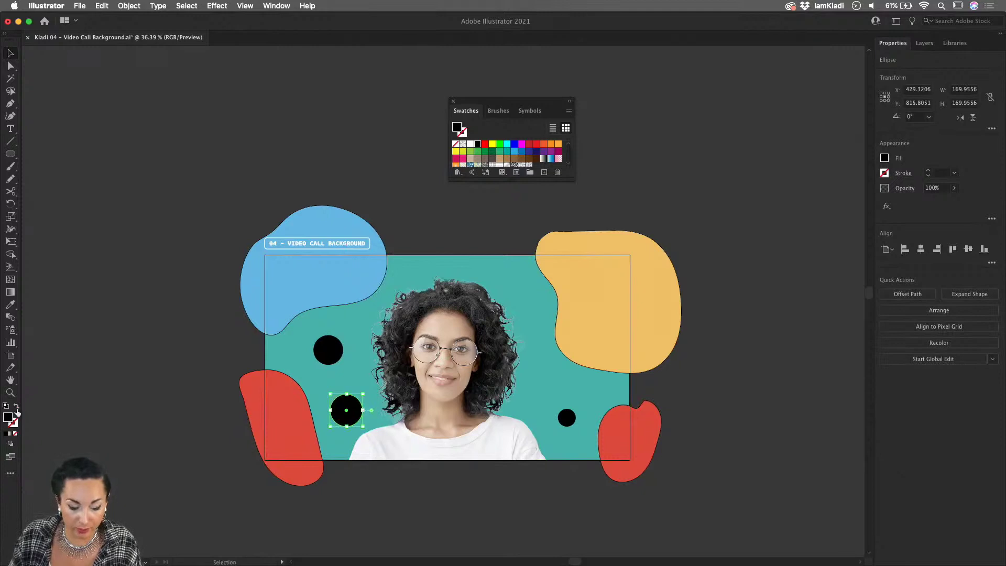
- Swap the fill and stroke of the circle below the original to make a black ring, and thicken its stroke
left_click(16, 408)
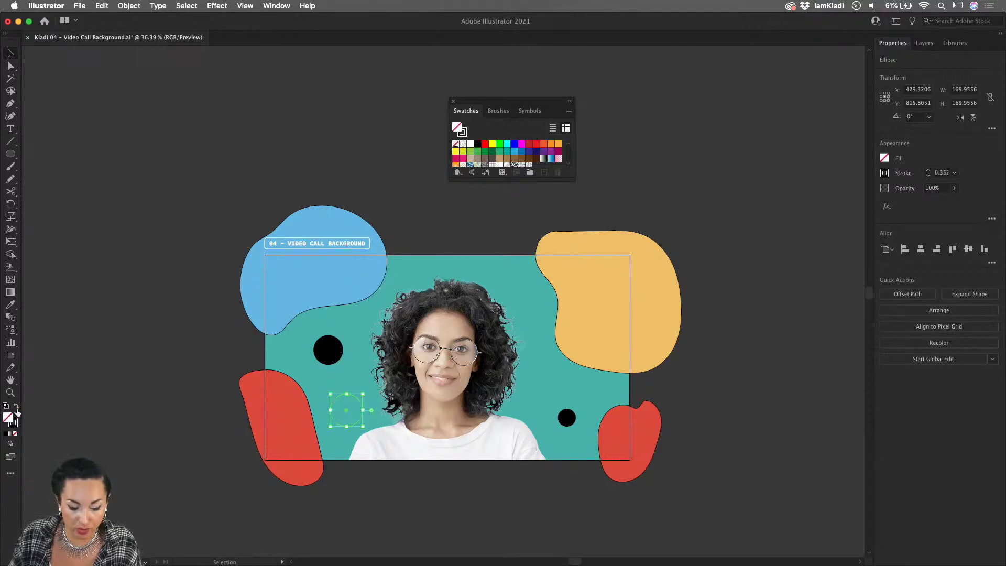
left_click(928, 171)
left_click(928, 170)
left_click(928, 171)
left_click(928, 171)
- Tuck the ring behind the portrait's left shoulder and place a copy about 145 px wide beside the hair on the right
left_click_drag(355, 404, 534, 358)
left_click(659, 323)
left_click(681, 352)
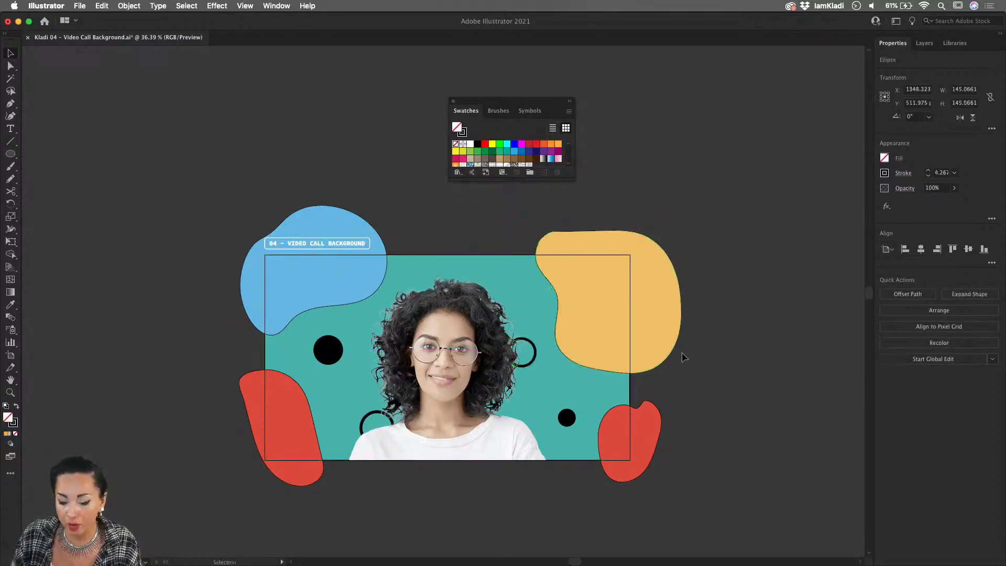
- Try a black circle copy behind the portrait as a yellow ellipse about 963 × 1142 px, and delete it
left_click_drag(339, 349, 455, 370)
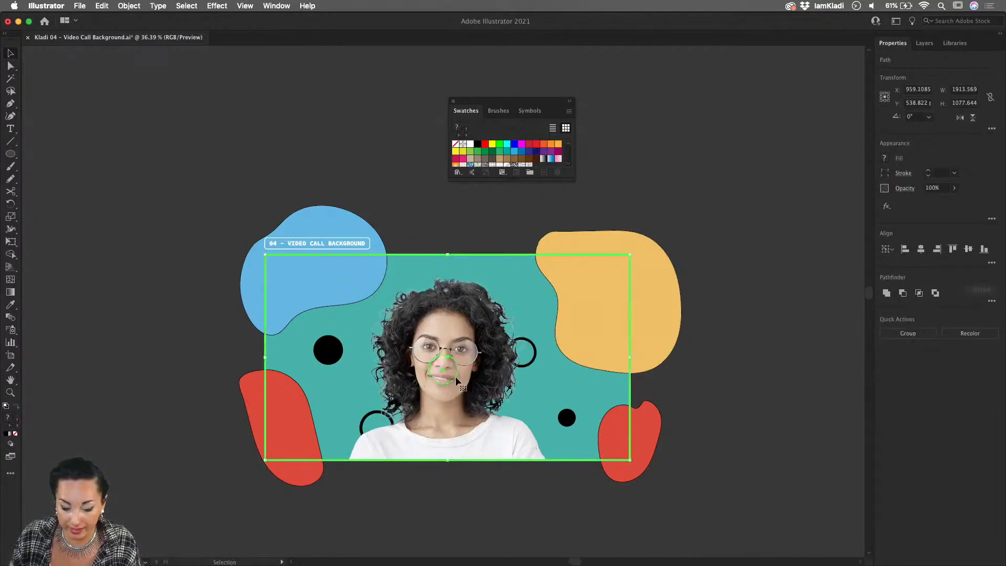
left_click(459, 366)
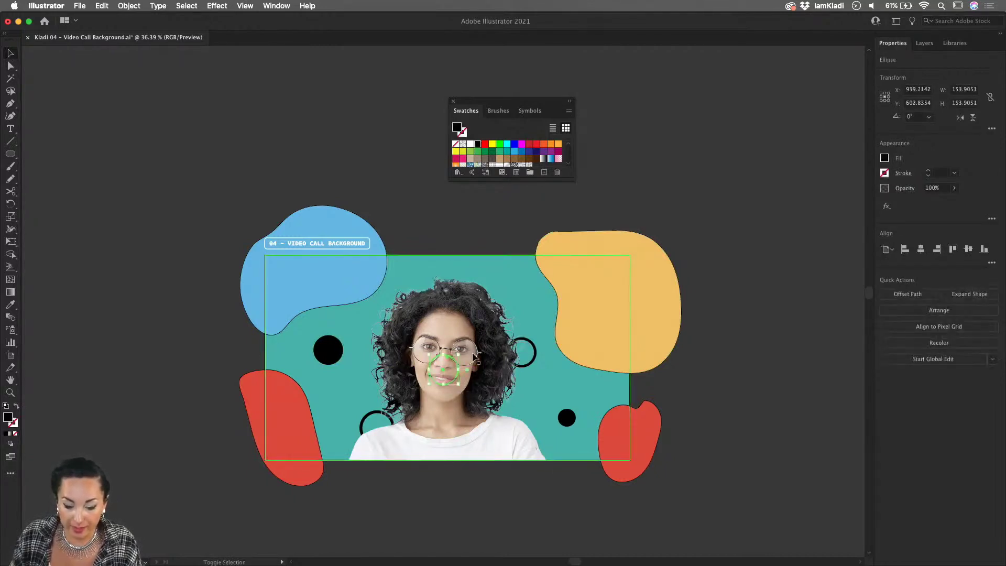
left_click_drag(460, 354, 535, 263)
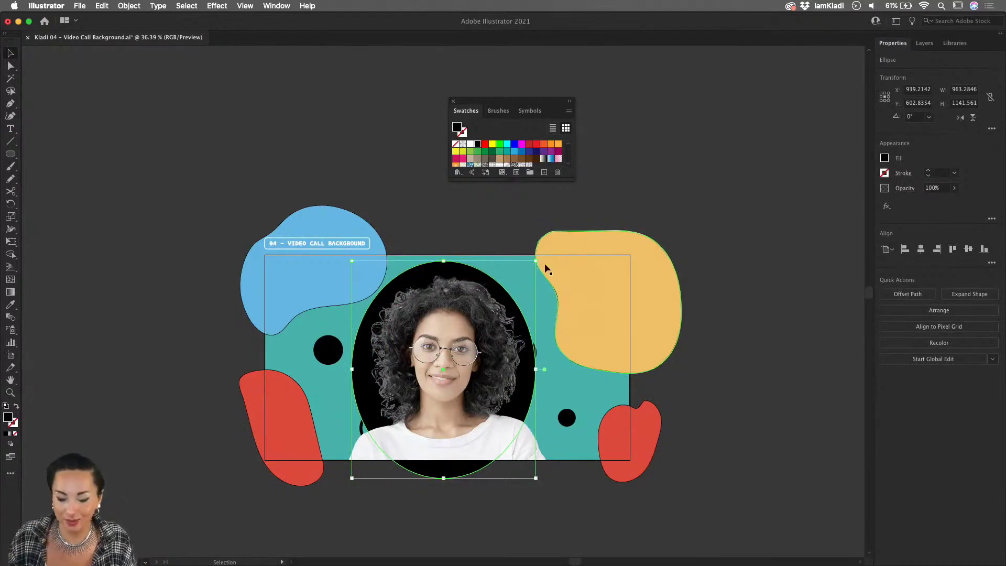
left_click(455, 151)
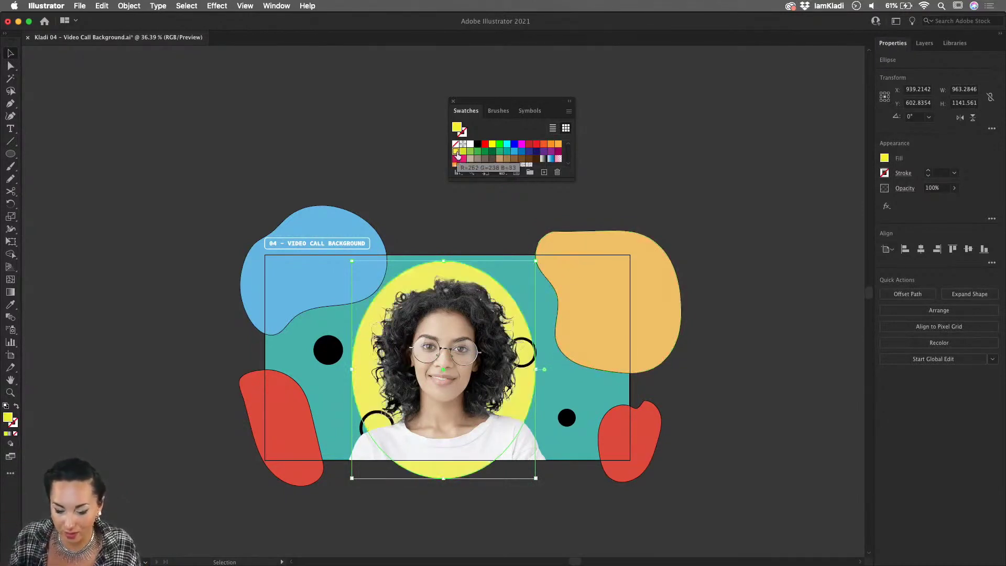
left_click(702, 228)
left_click(513, 306)
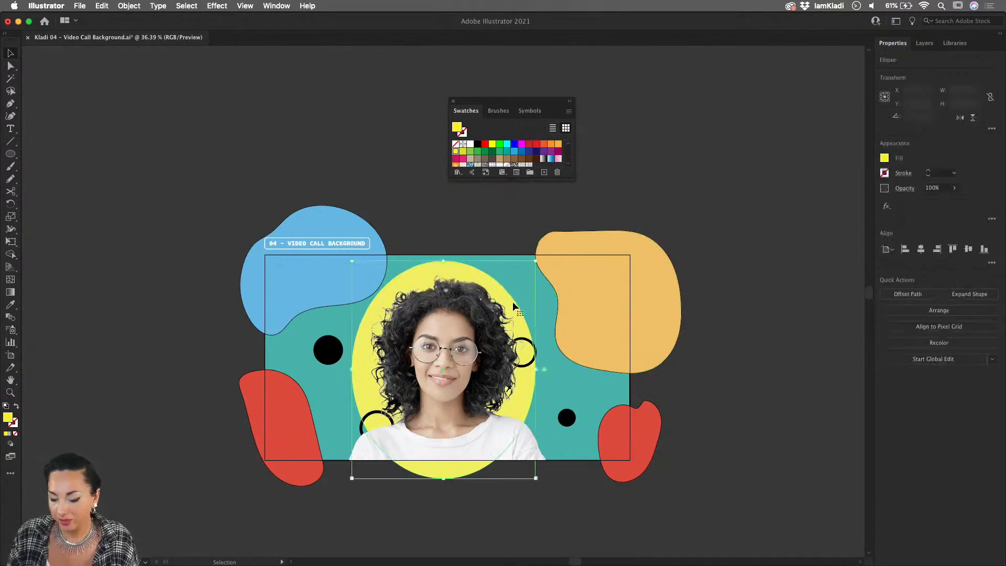
key("Delete")
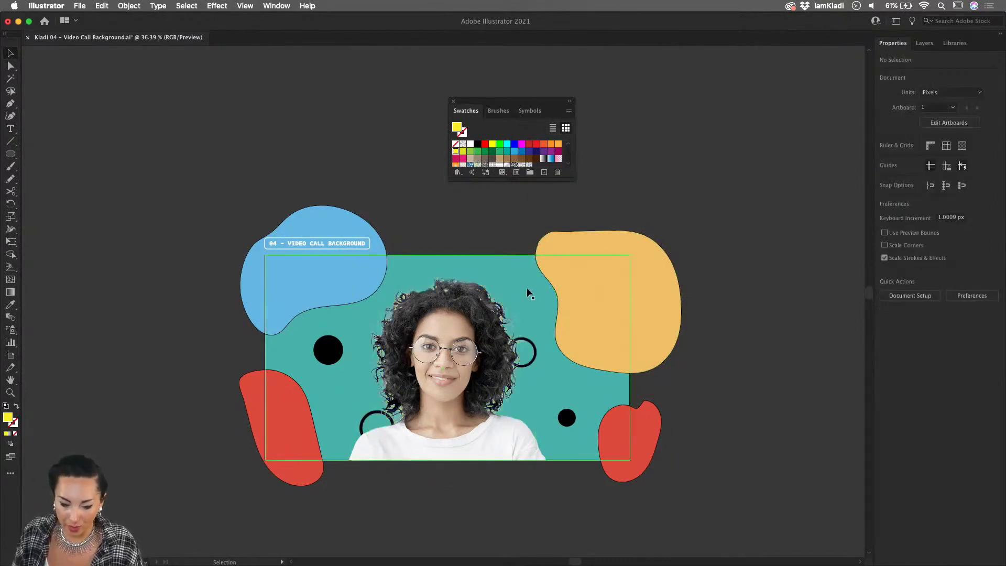
left_click(618, 262)
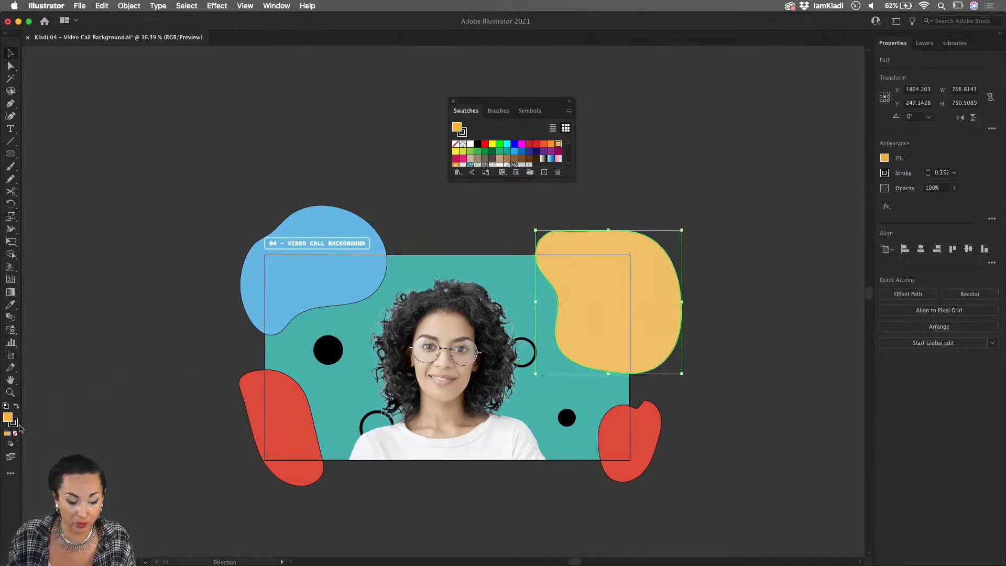
left_click(11, 443)
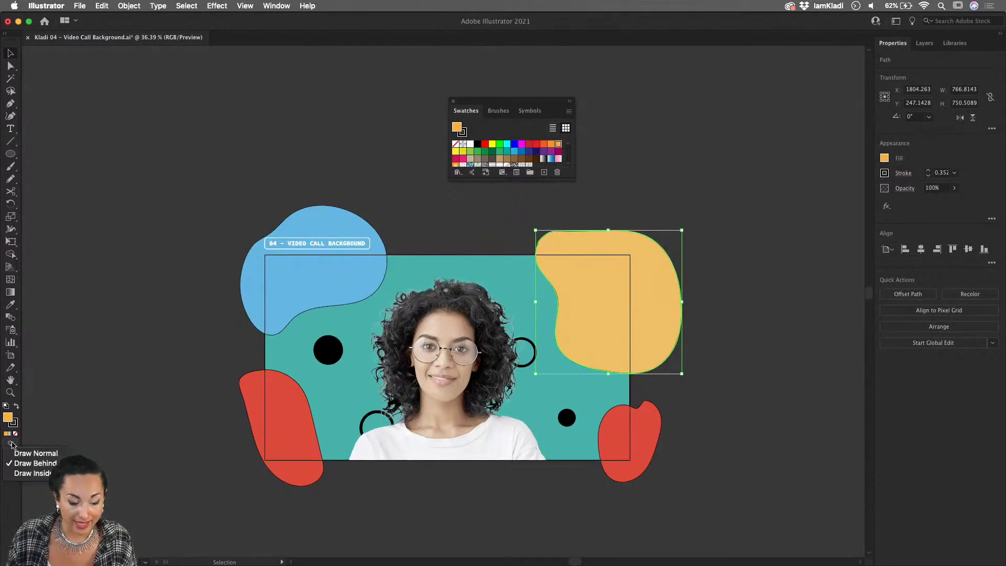
left_click(50, 458)
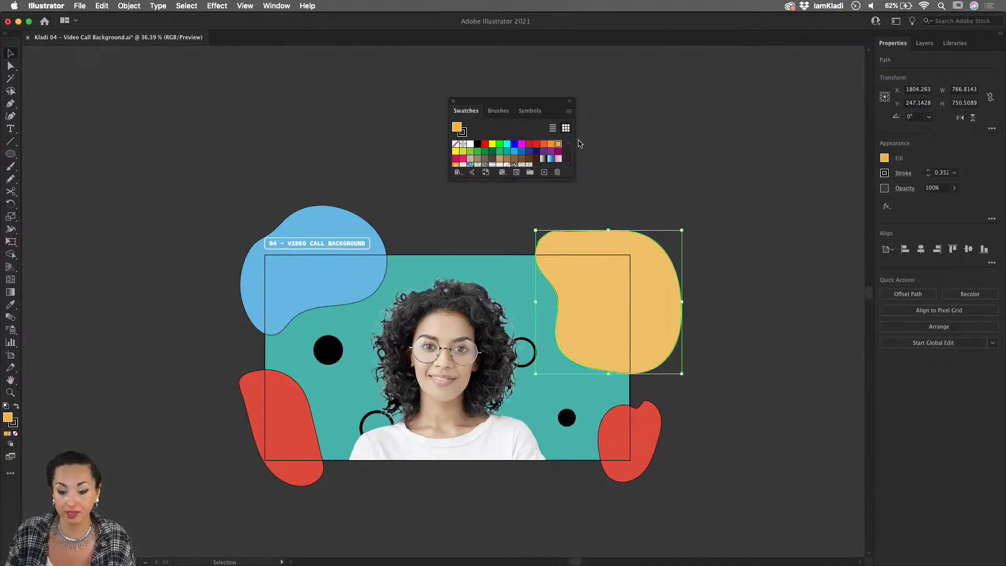
left_click(656, 181)
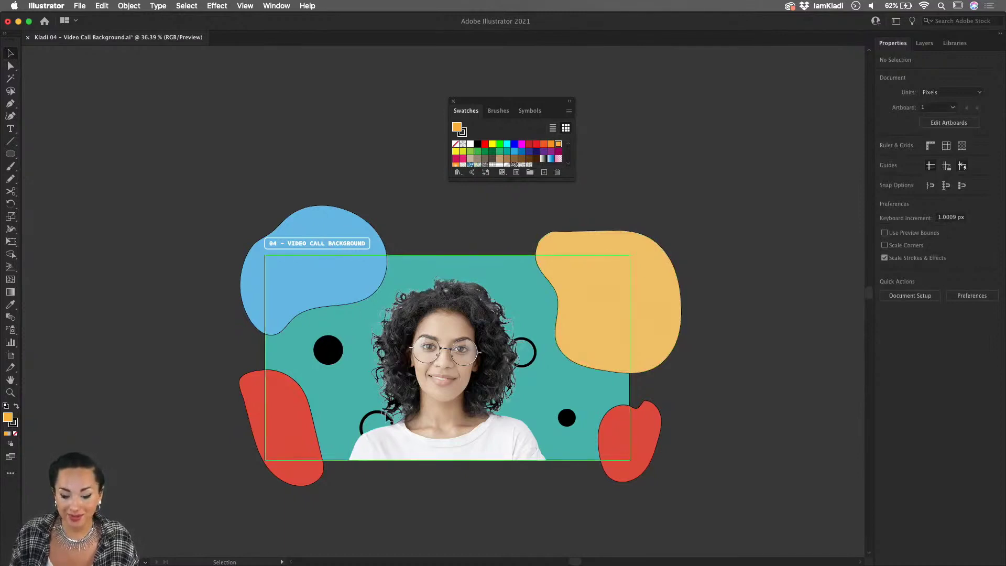
- Place a small black circle copy near the artboard's upper edge, between the portrait's hair and the light orange shape
left_click_drag(345, 357, 515, 284)
left_click(501, 234)
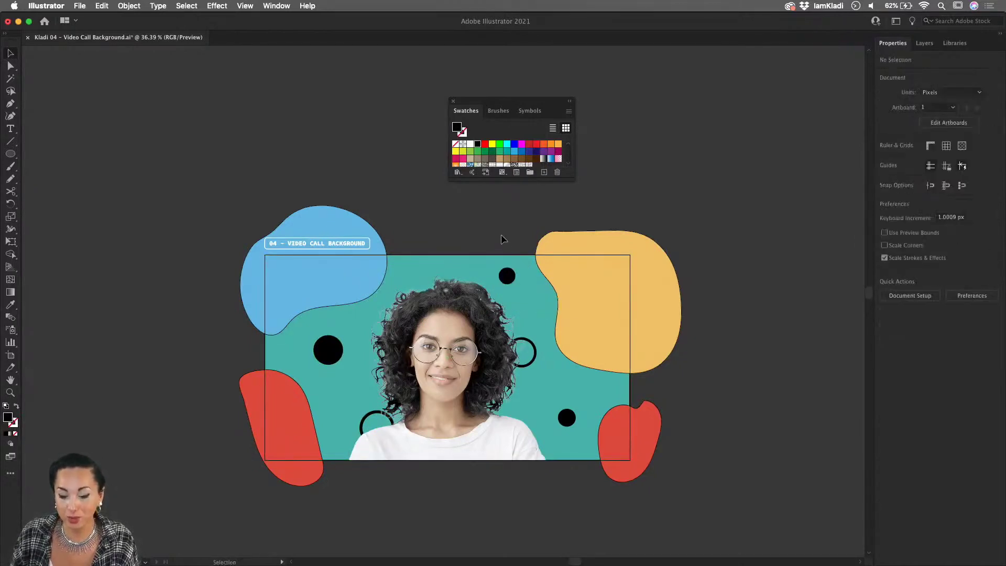
- Duplicate the light orange shape with the copy offset slightly up and to the right
left_click(571, 325)
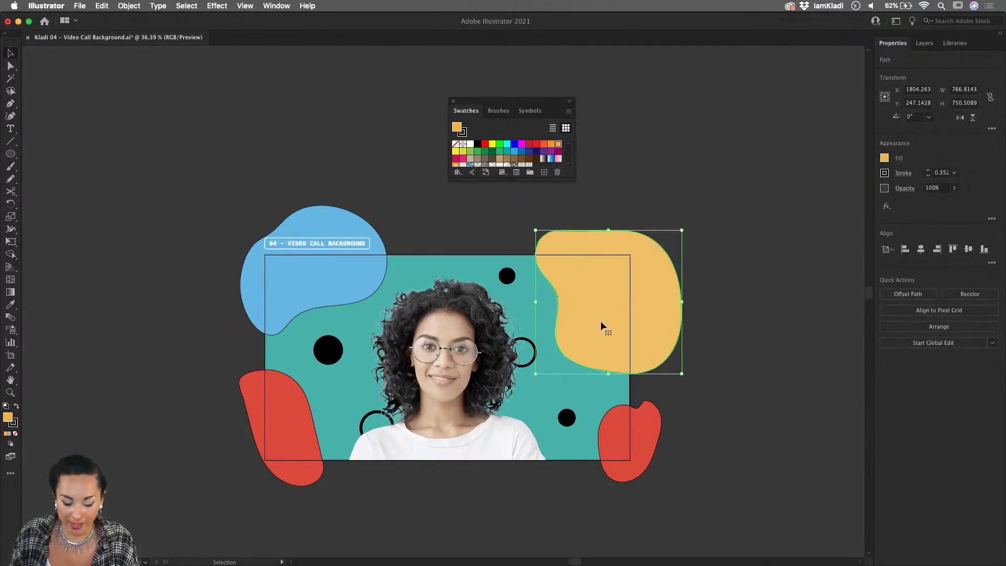
mouse_move(601, 322)
left_mouse_down()
mouse_move(610, 313)
mouse_move(615, 324)
left_mouse_up()
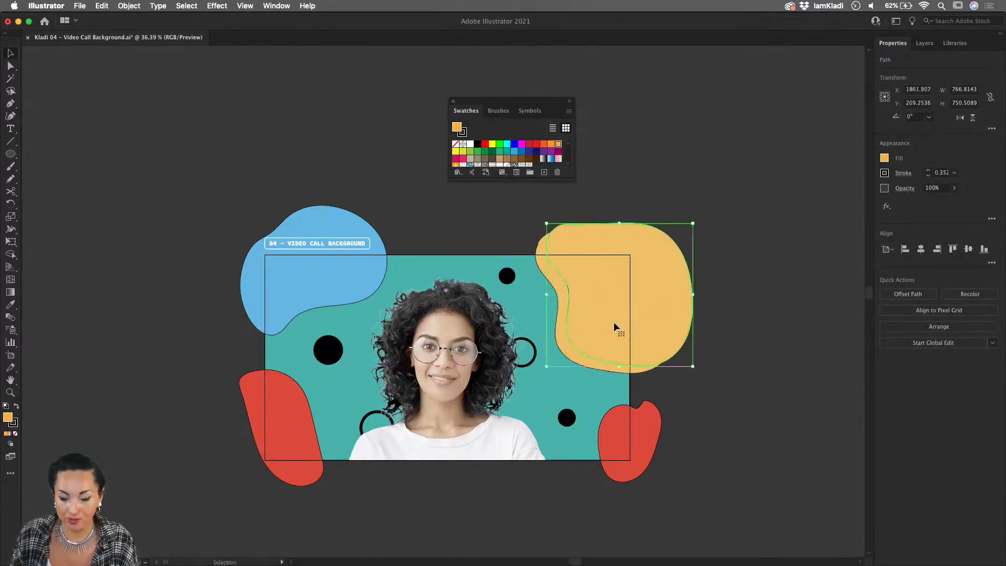
key("alt+super+equal")
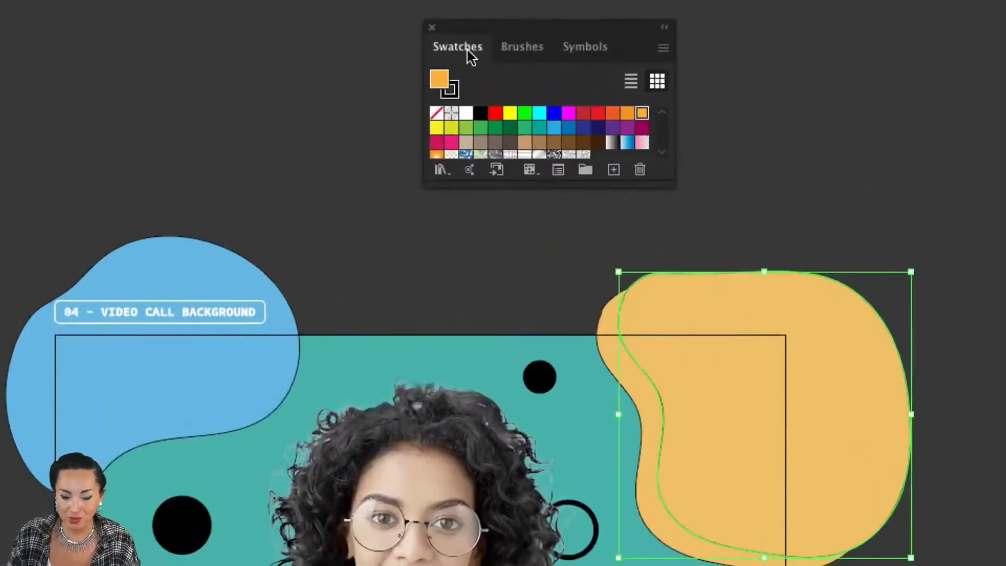
- Fill the duplicated orange shape with the Sticks pattern from the Basic Graphics_Textures swatch library
left_click(440, 170)
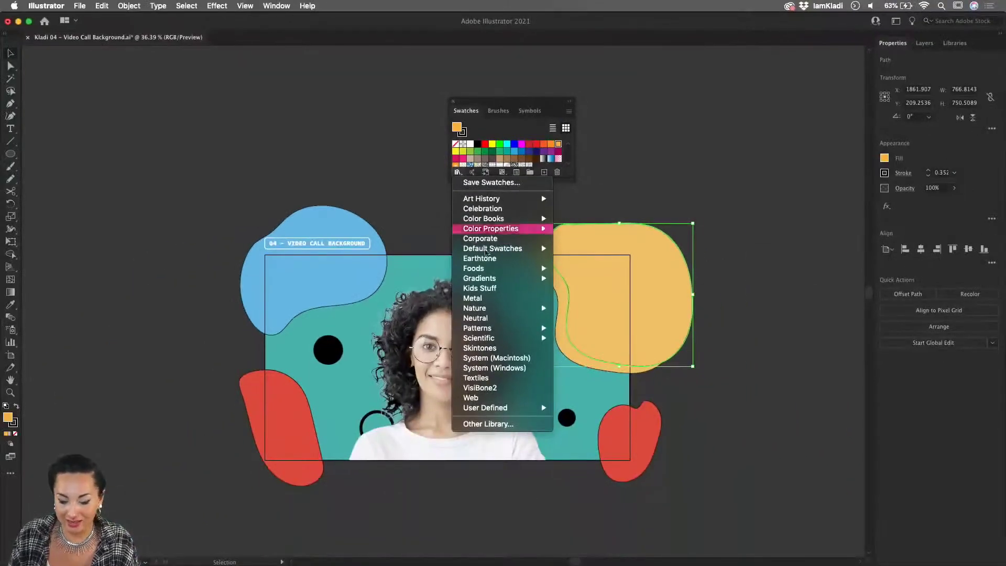
mouse_move(585, 483)
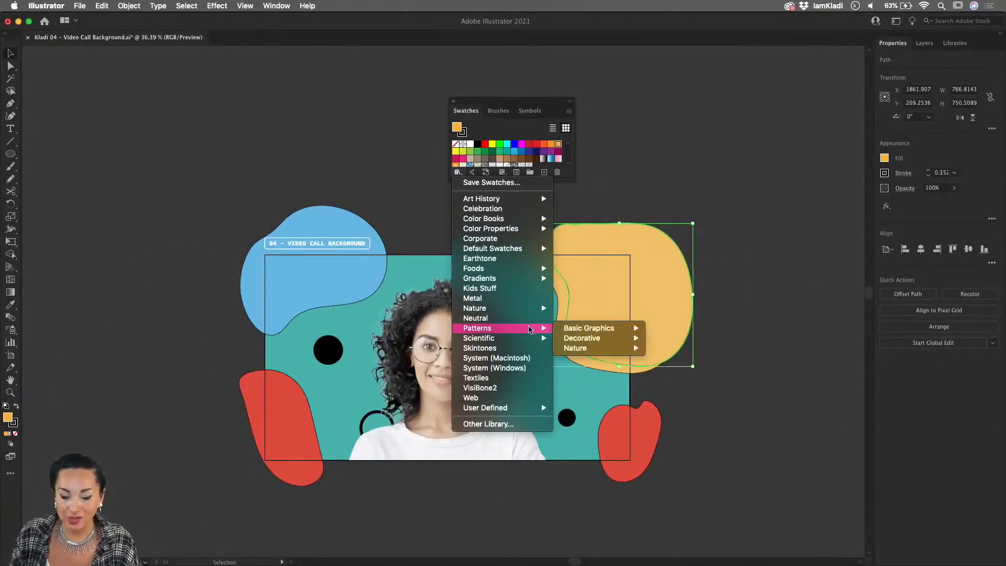
mouse_move(564, 329)
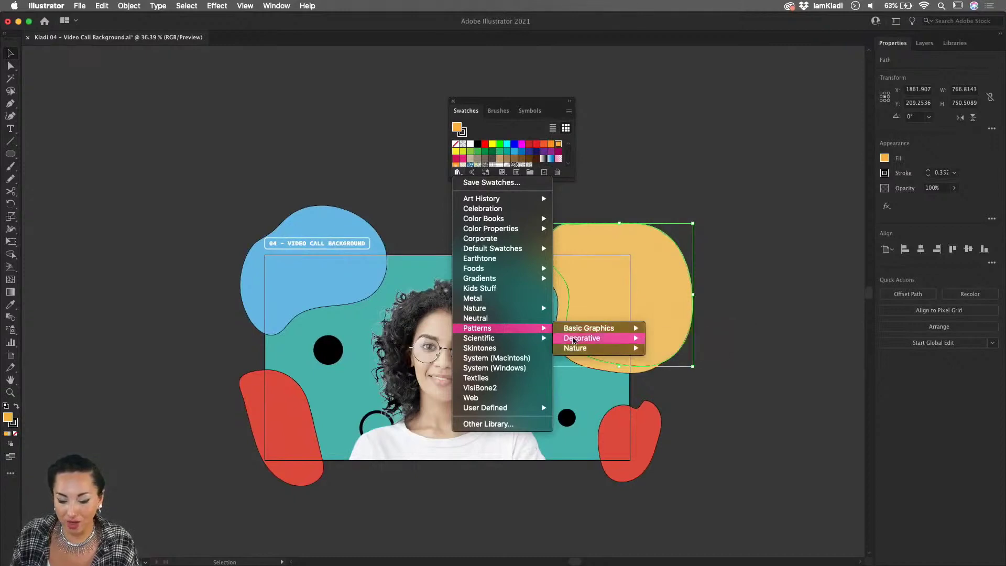
mouse_move(576, 350)
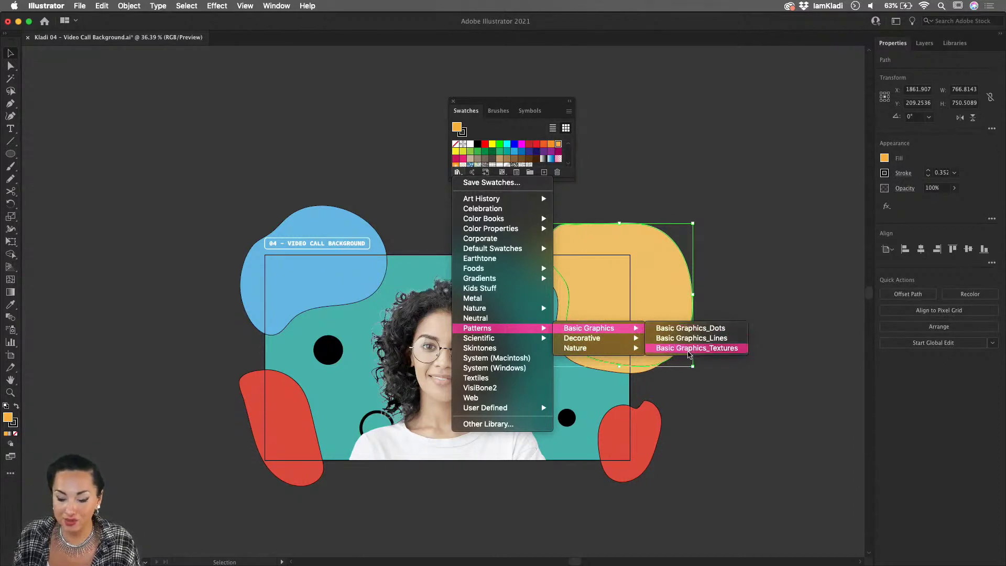
left_click(681, 348)
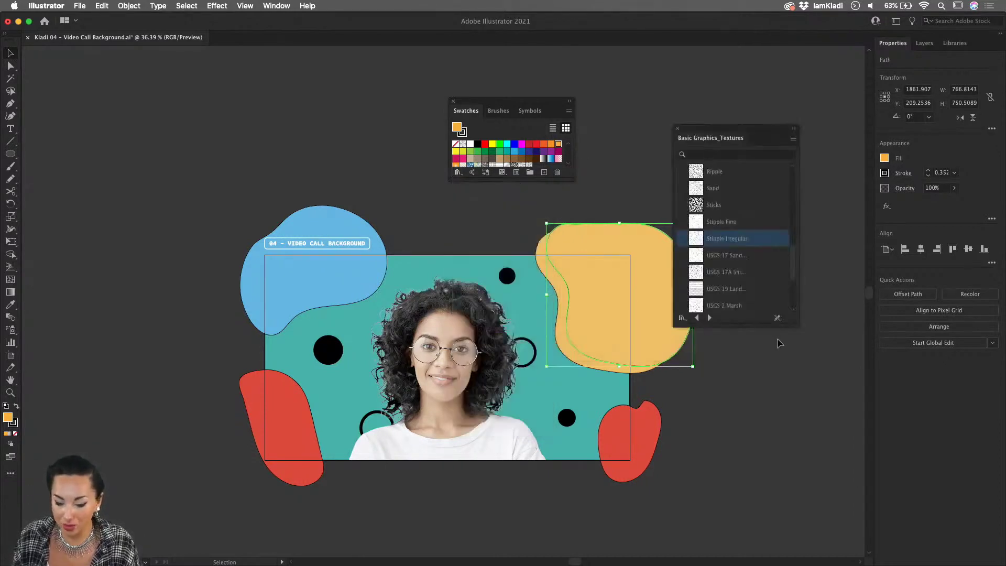
left_click(718, 207)
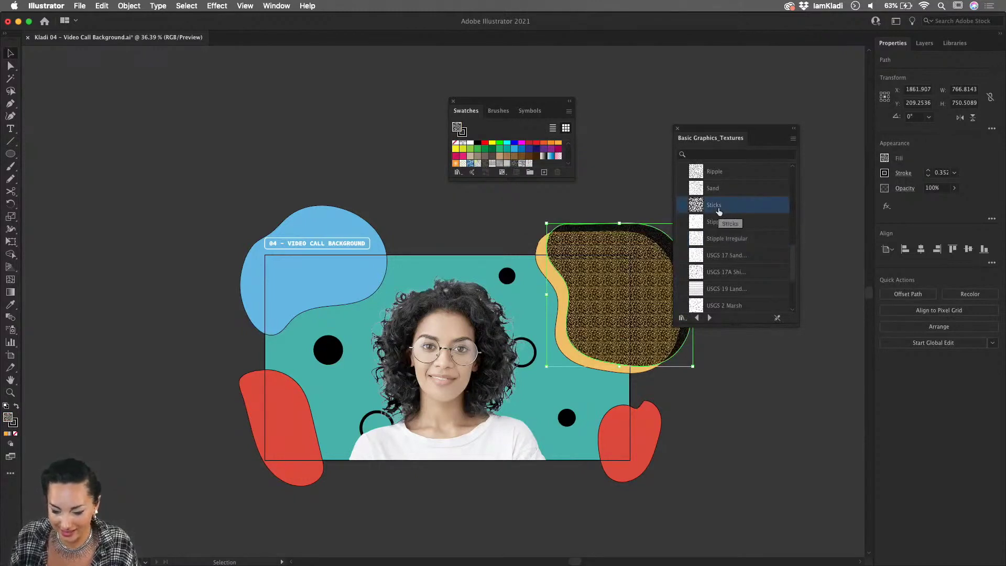
left_click(753, 409)
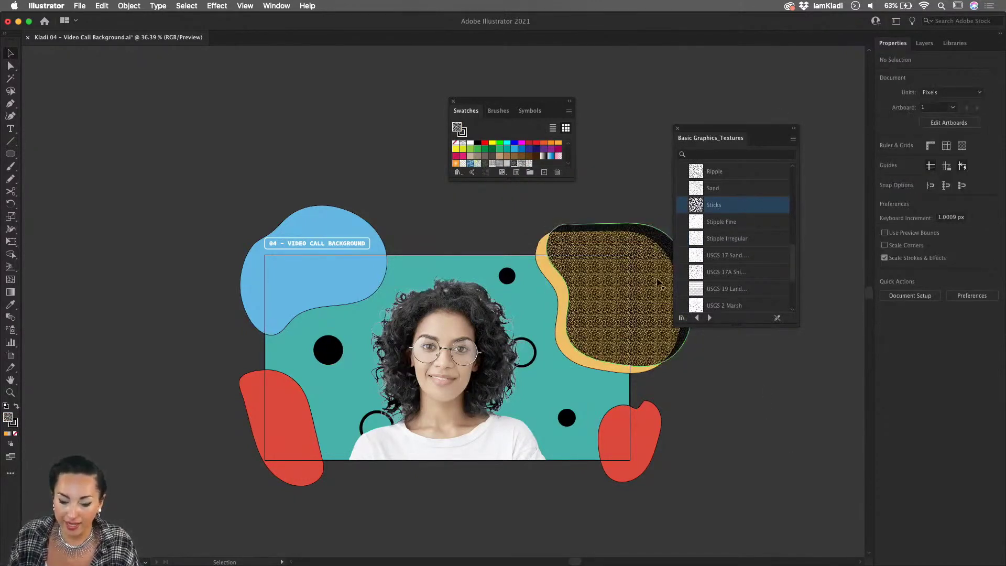
- Show the Transform settings and enlarge the Sticks pattern by shrinking its shape to about 263 × 258 px and scaling it back over the orange shape
left_click(660, 336)
left_click(276, 6)
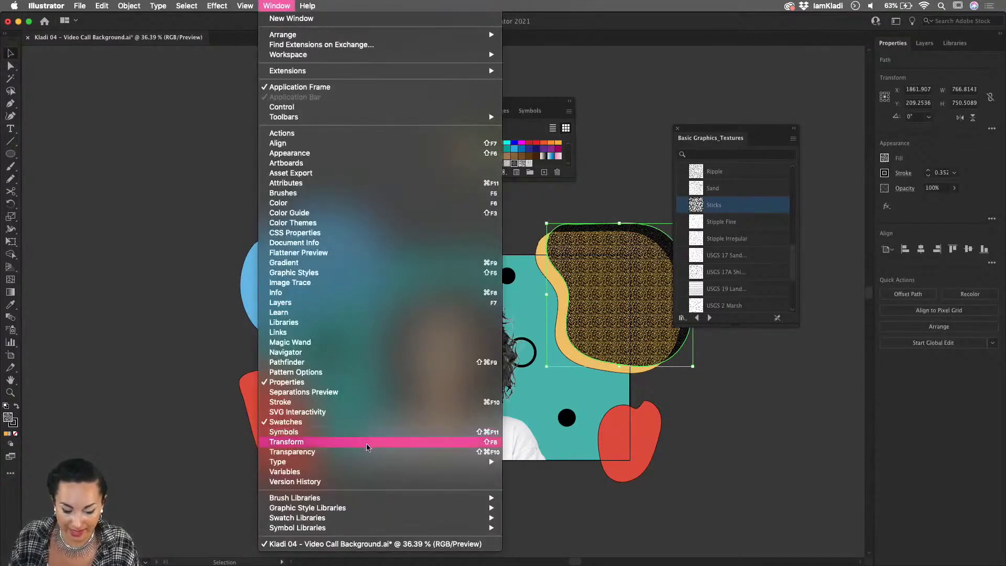
left_click(314, 442)
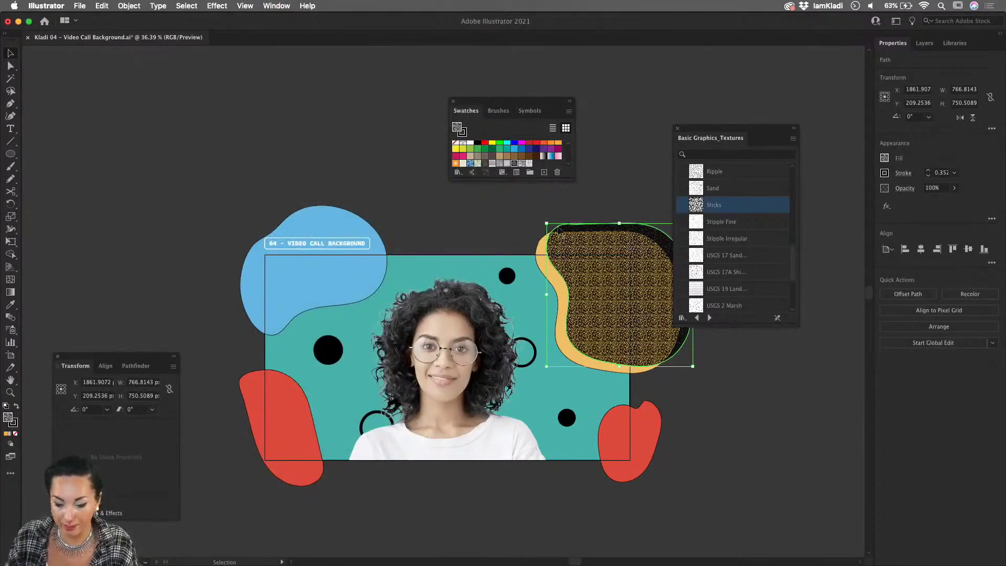
left_click_drag(547, 224, 607, 336)
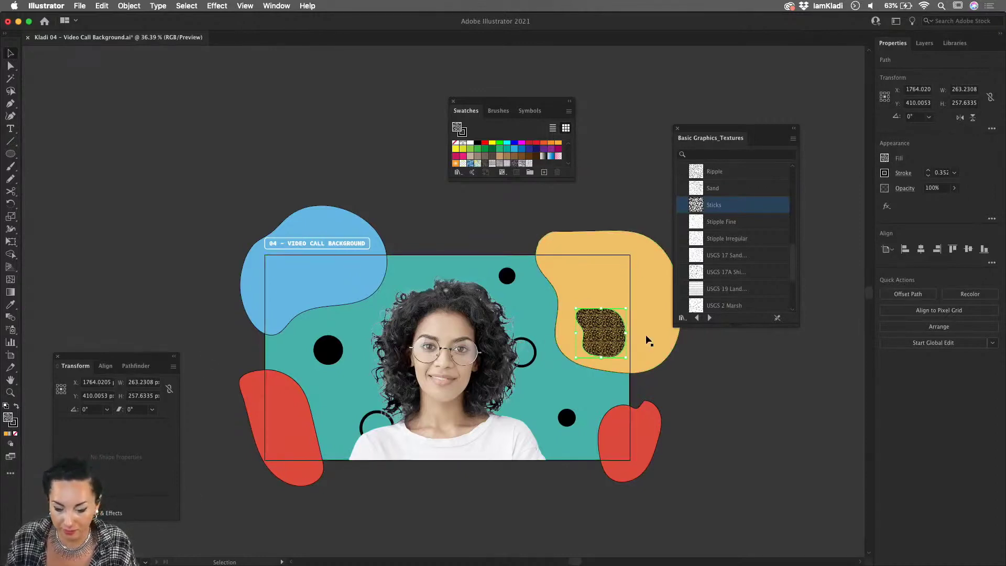
left_click_drag(627, 309, 723, 213)
left_click_drag(650, 276, 624, 286)
left_click(670, 378)
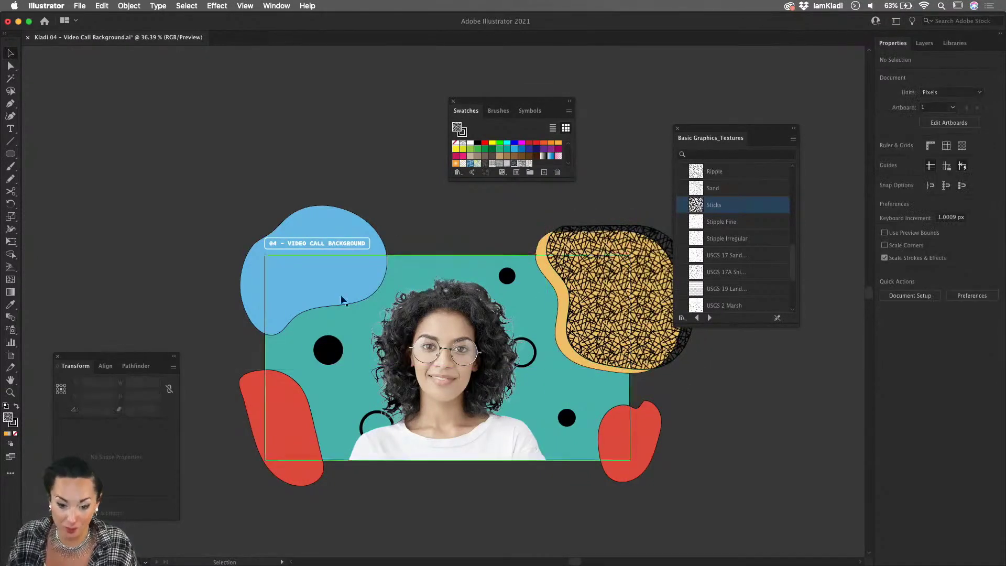
- Duplicate the red shape near the artboard's lower-left corner, offset slightly down and left, and shrink the copy to about 174 × 239 px
left_click(304, 450)
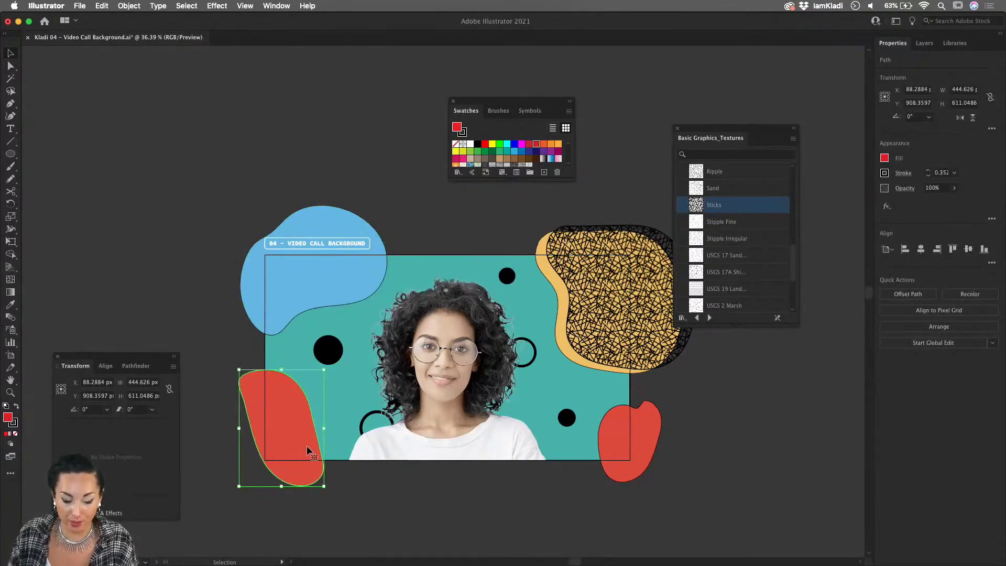
left_click_drag(303, 438, 294, 445)
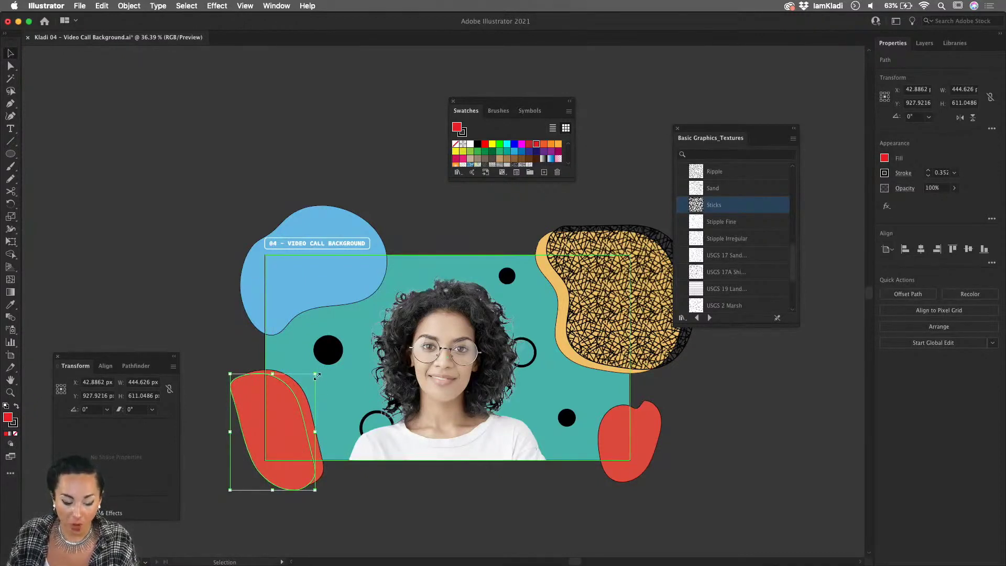
left_click_drag(317, 376, 294, 407)
- Fill the small red copy with the USGS 21 texture pattern and scale it back to about 567 × 779 px over the red shape
left_click(721, 187)
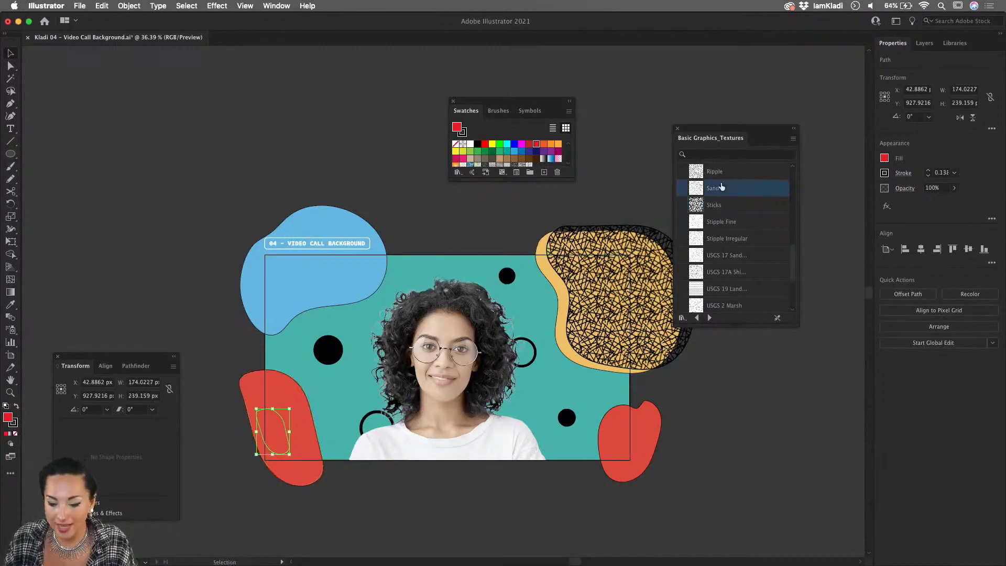
left_click(722, 171)
left_click(728, 239)
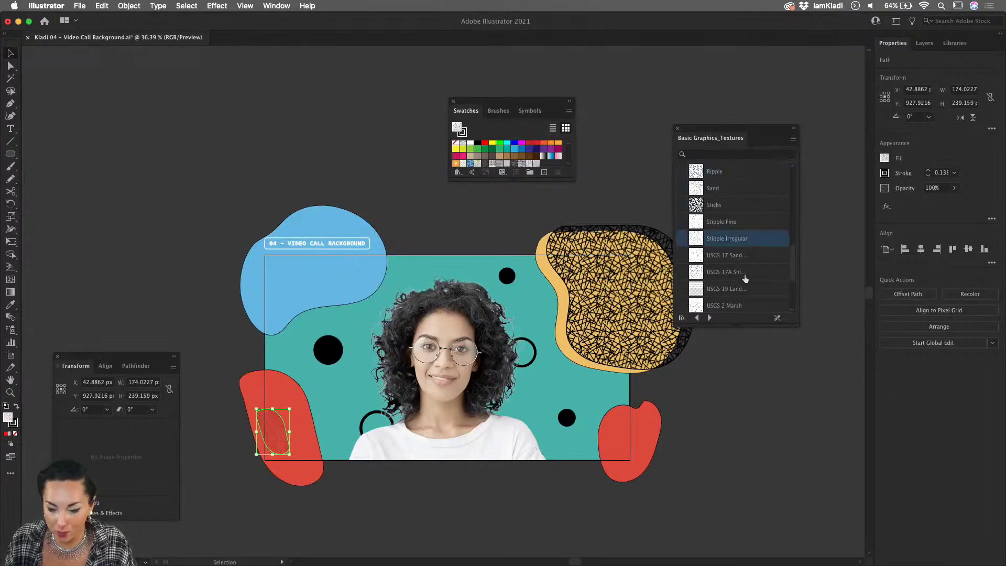
left_click(748, 290)
scroll(741, 267, "down", 4)
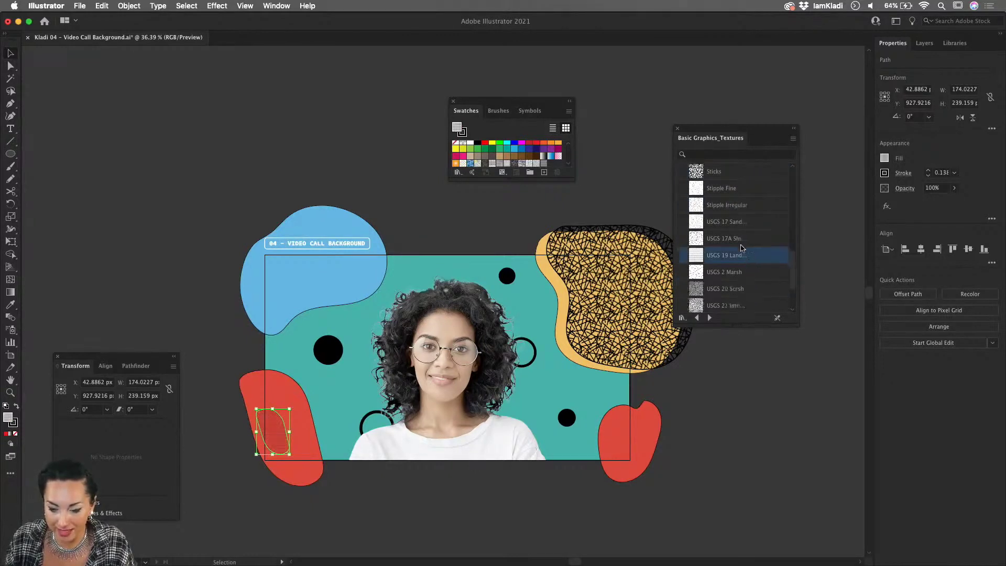
left_click(739, 256)
left_click(739, 271)
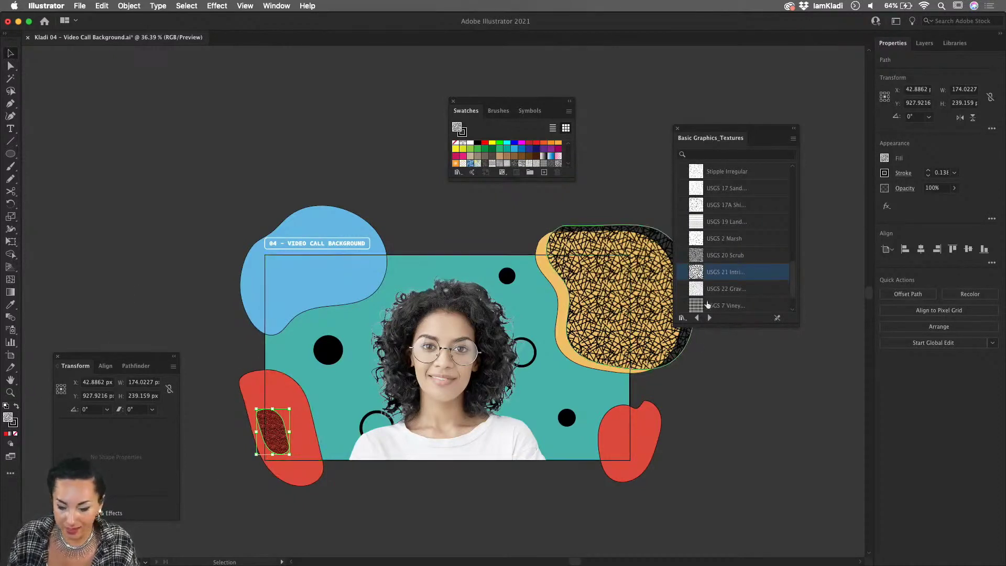
left_click(722, 255)
left_click(722, 269)
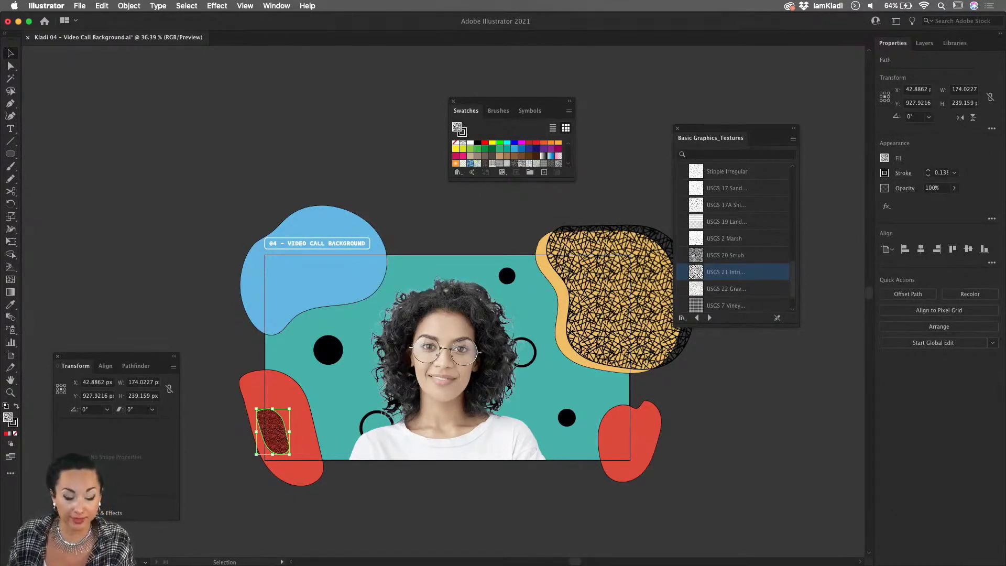
left_click_drag(291, 408, 365, 305)
left_click_drag(340, 370, 321, 402)
- Nudge the large black circle up and right, the blue shape slightly up, and the lower-right red shape slightly left
left_click_drag(330, 351, 344, 336)
left_click(566, 419)
left_click_drag(325, 290, 326, 278)
left_click(752, 479)
left_click_drag(646, 442, 641, 441)
left_click(672, 470)
- Remove the stroke from the textured copy over the lower-left red shape, keeping its pattern fill
left_click(331, 397)
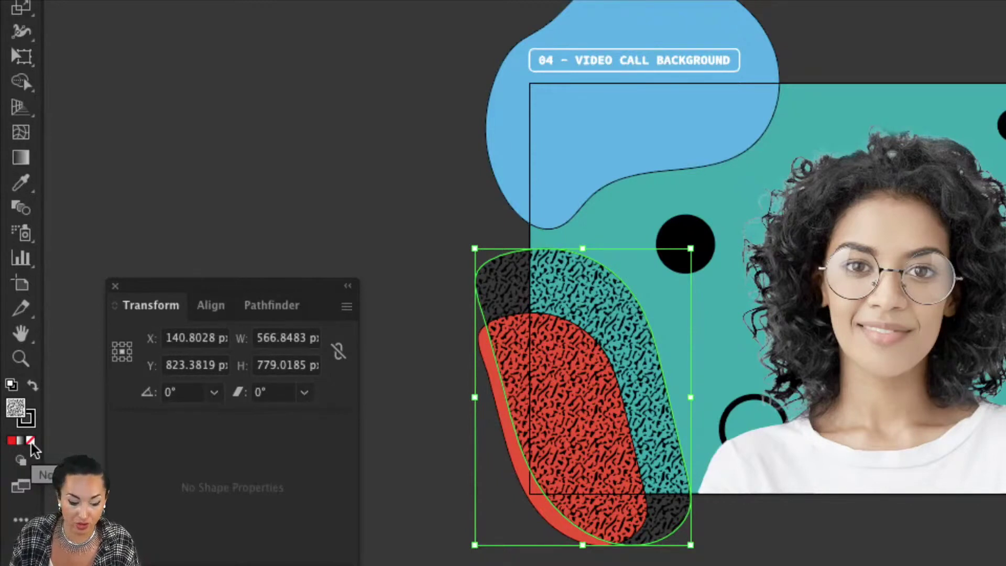
left_click(31, 441)
key("ctrl+z")
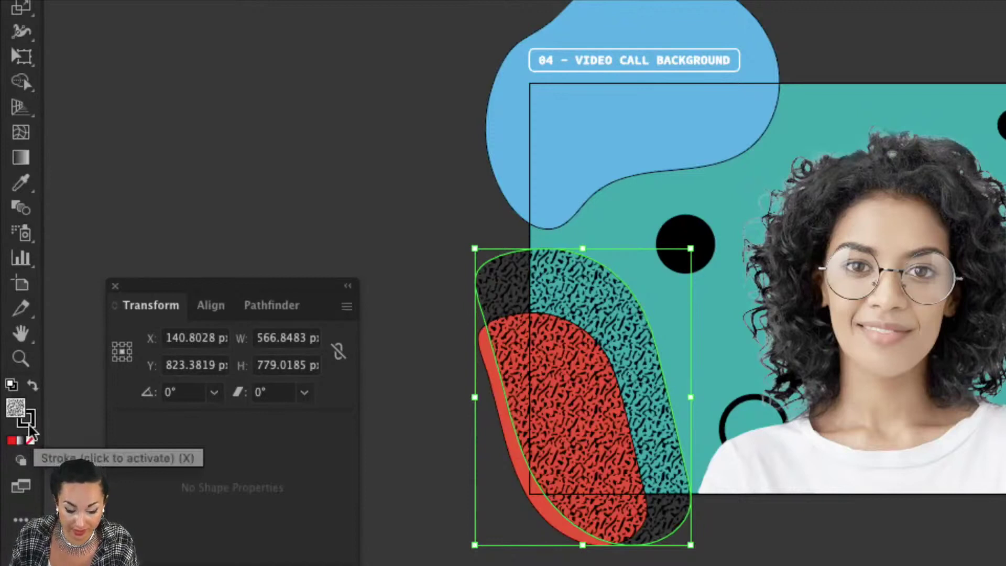
left_click(28, 427)
left_click(31, 441)
key("x")
left_click(30, 441)
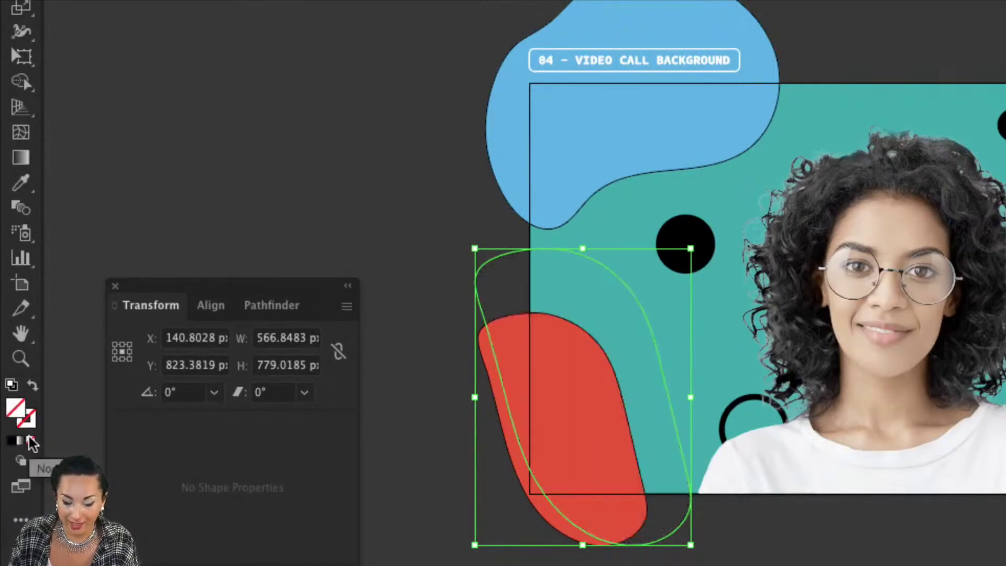
key("ctrl+z")
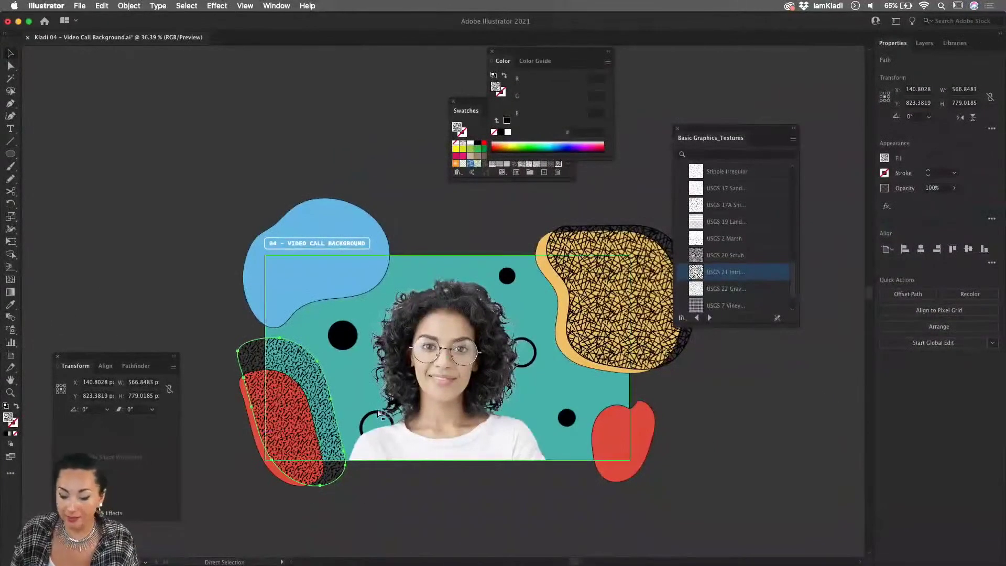
key("v")
left_click(738, 485)
- Change the stroke of both black rings beside the portrait to white
left_click(536, 358)
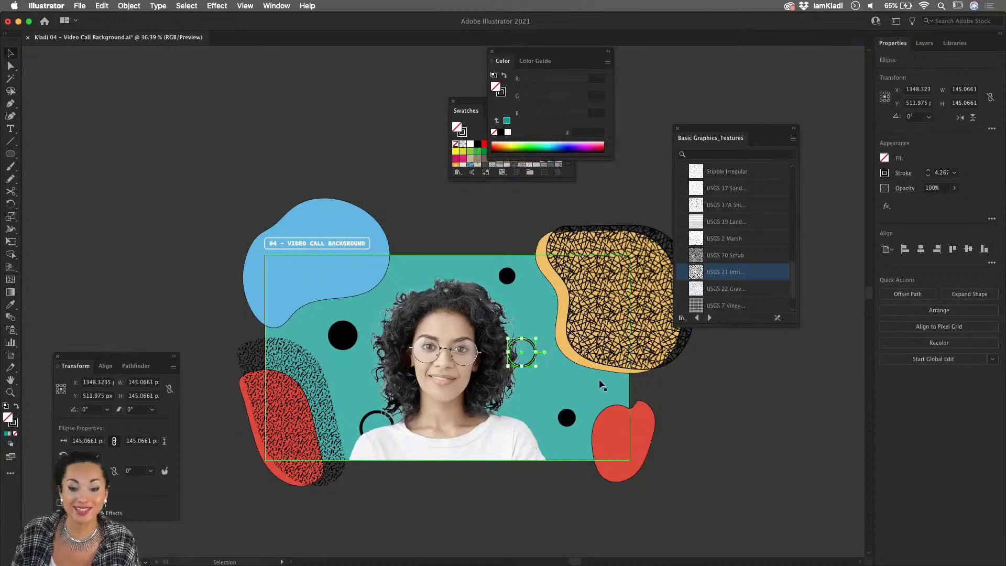
left_click(885, 173)
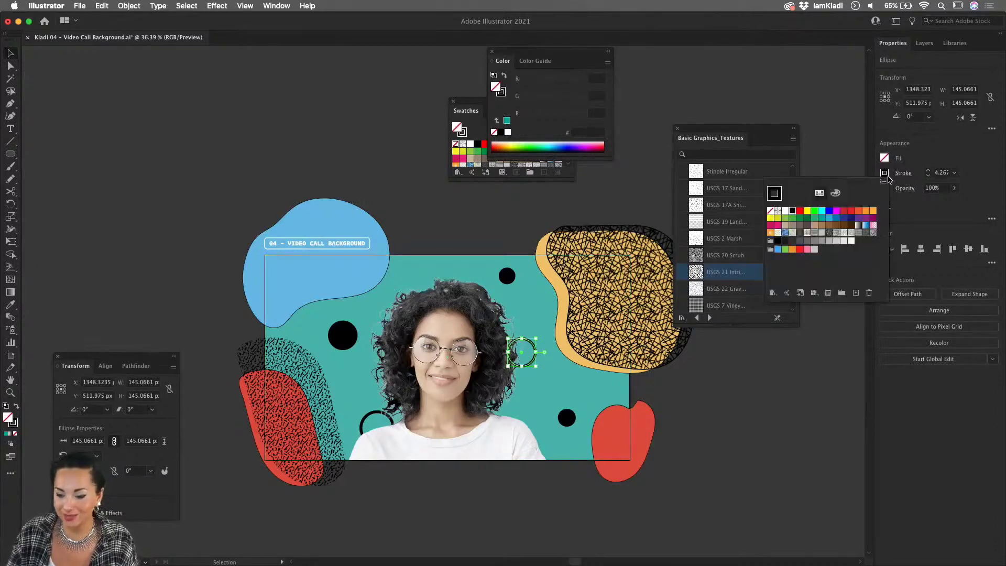
left_click(784, 211)
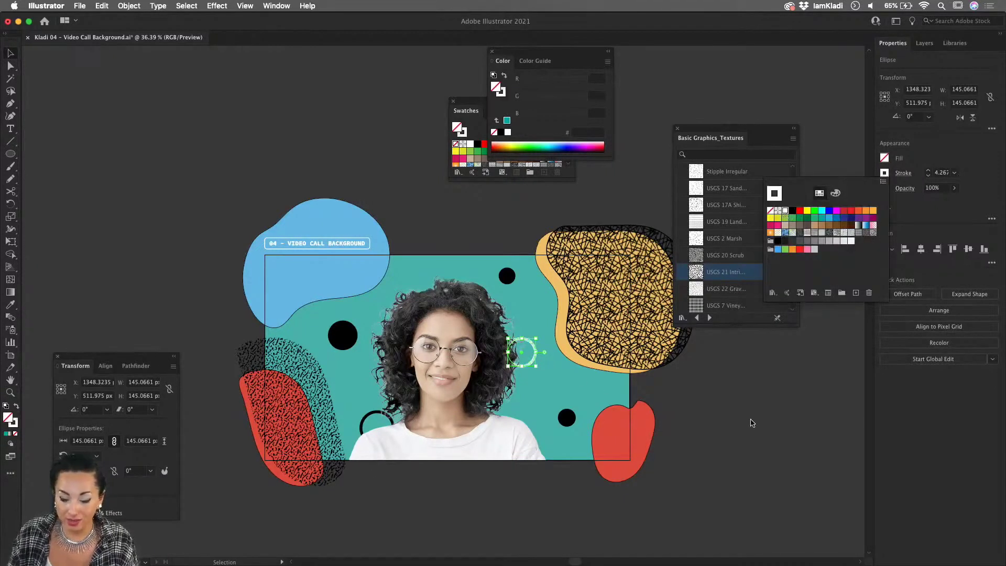
left_click(703, 420)
left_click(371, 414)
left_click(885, 174)
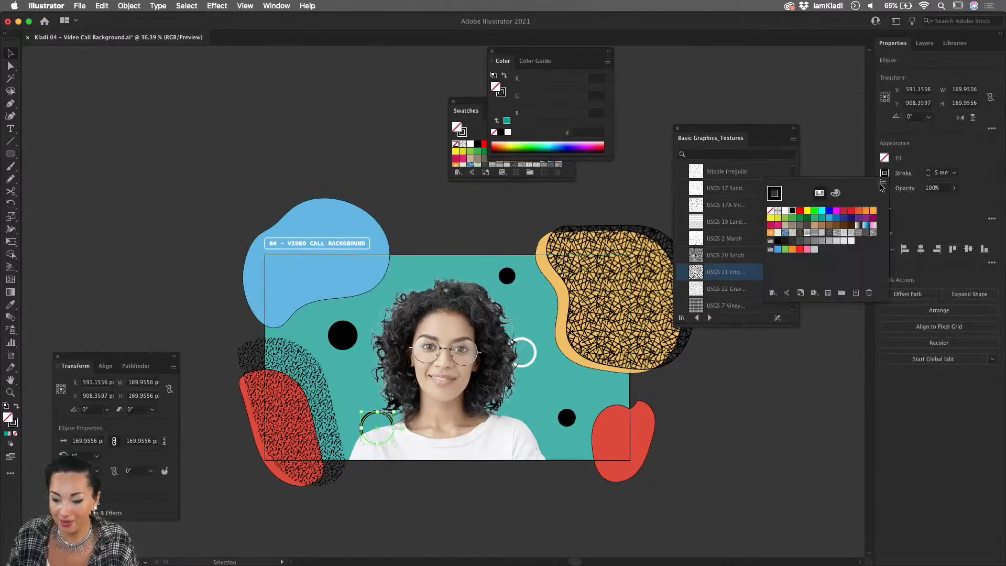
left_click(792, 212)
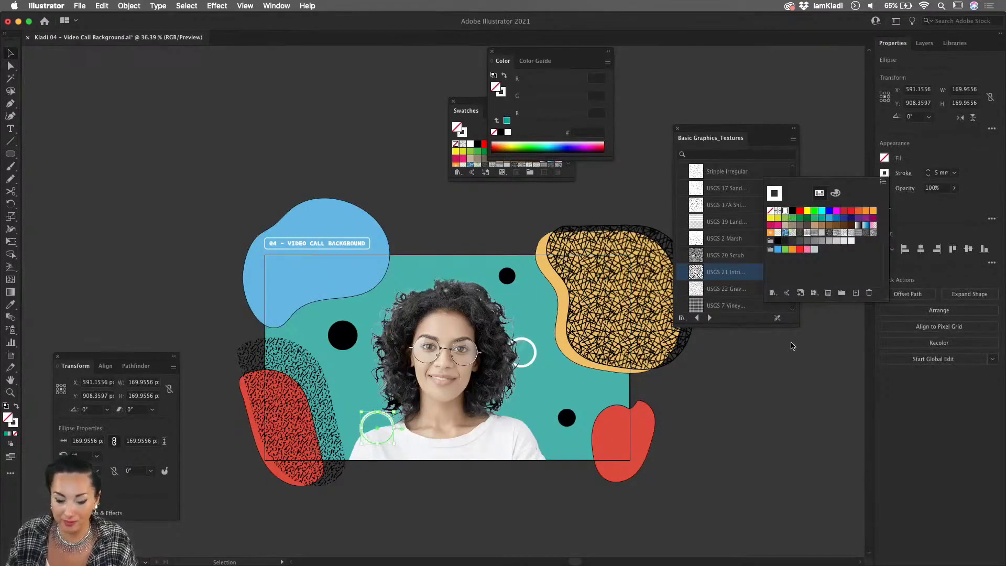
left_click(793, 407)
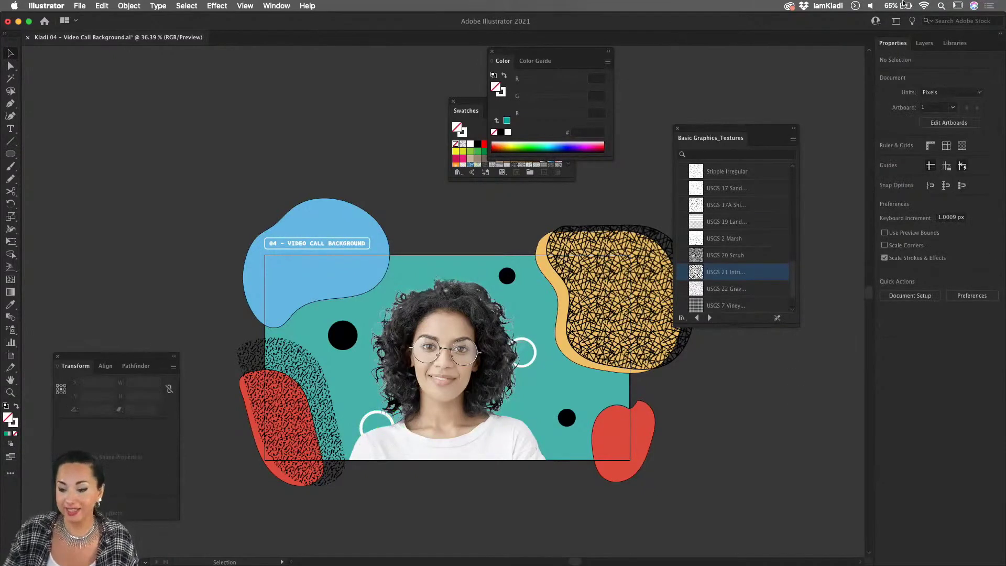
- Turn off the Hide layer's visibility and set up Export for Screens to export Artboard 1 to the Desktop
left_click(925, 44)
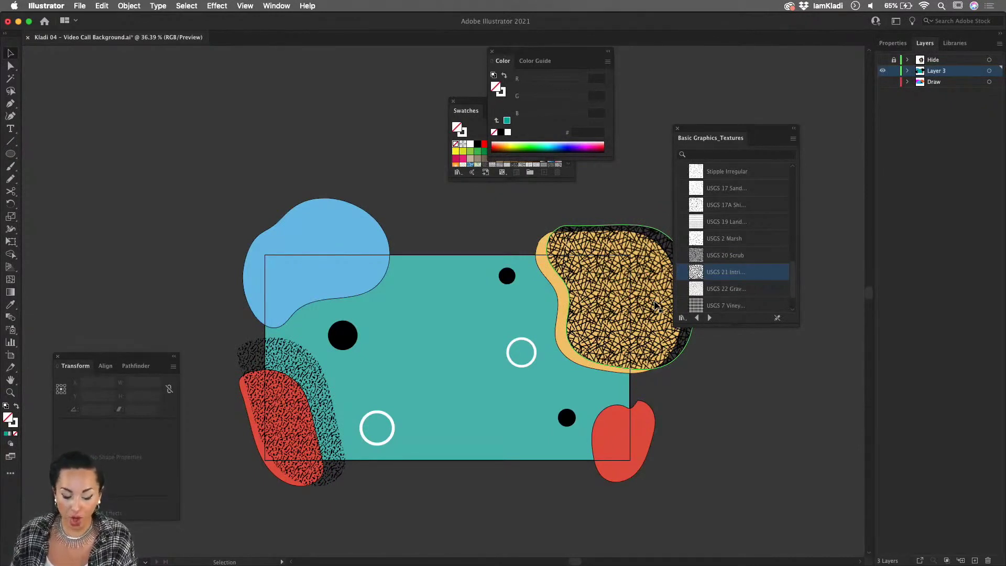
key("alt+super+e")
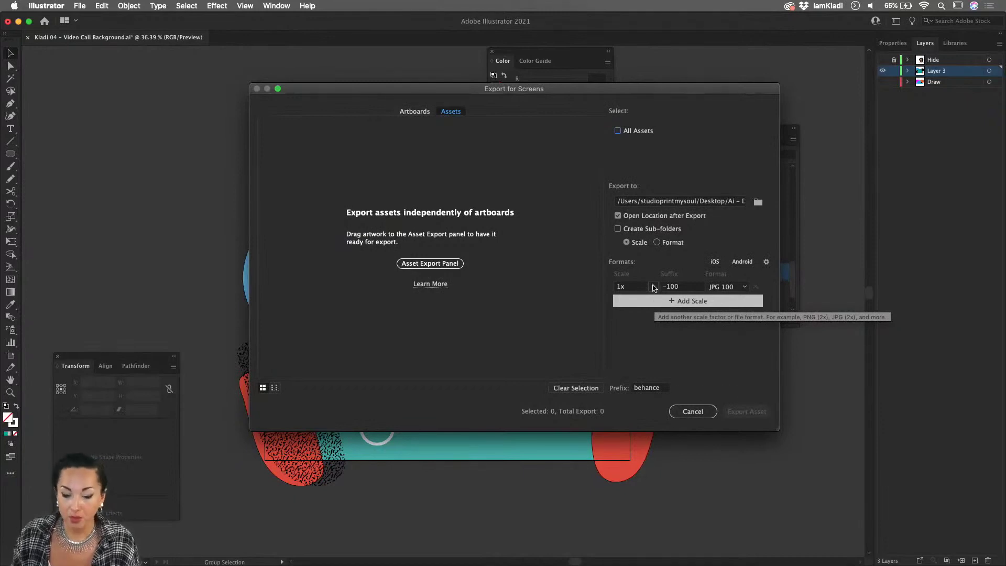
left_click(411, 113)
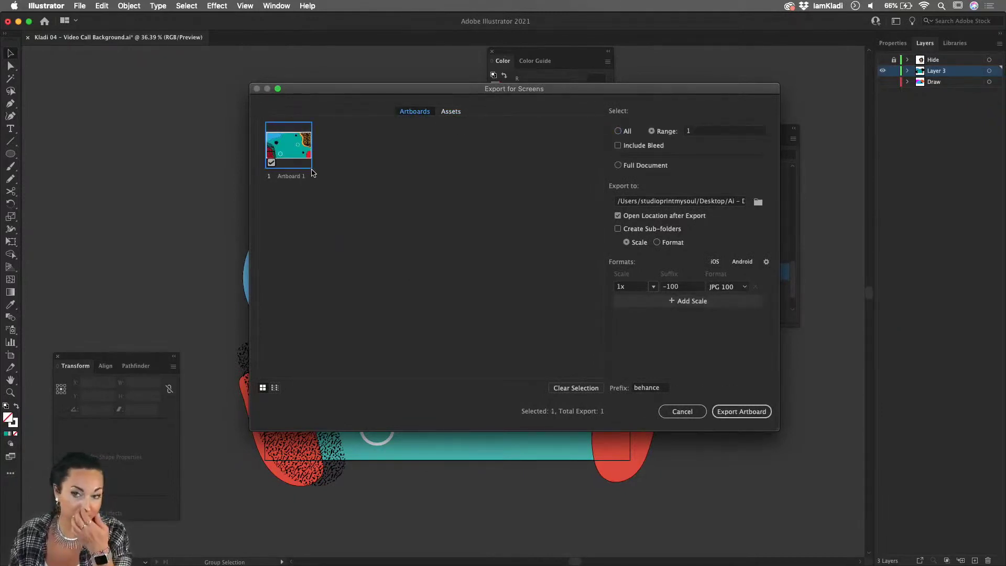
left_click(758, 202)
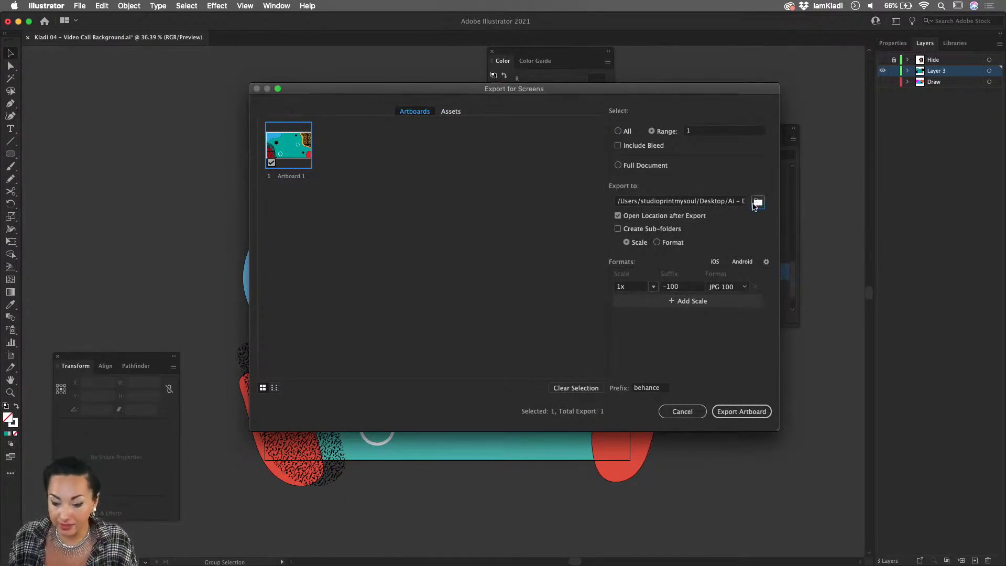
left_click(319, 284)
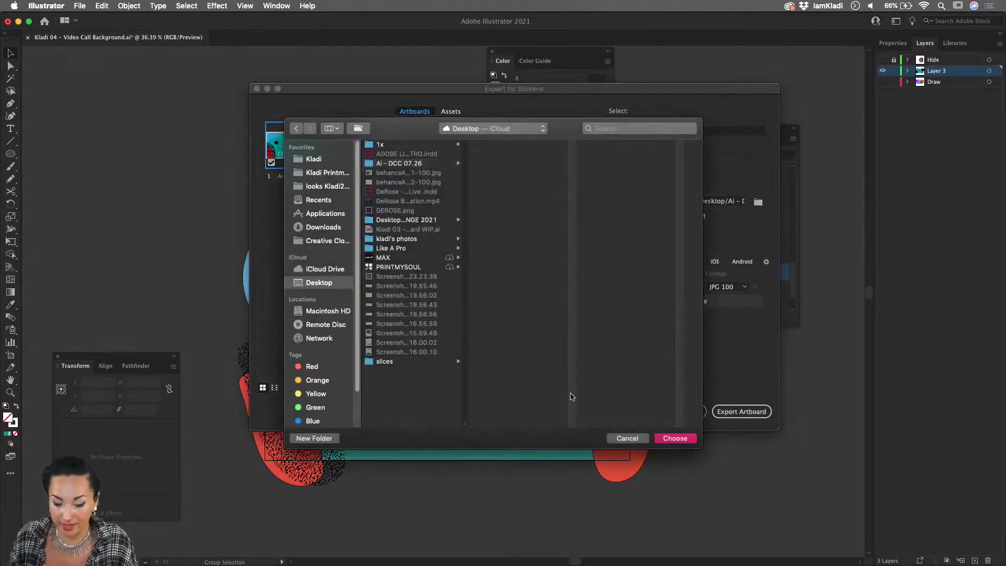
left_click(661, 439)
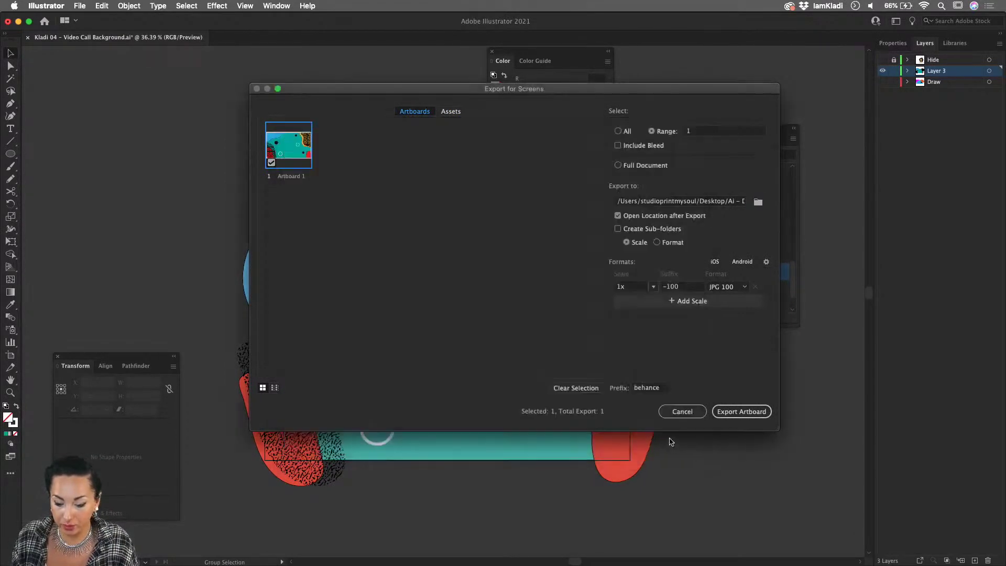
- Export the artboard with the file prefix "background" and move the opened Desktop folder window aside
left_click(654, 393)
type("b")
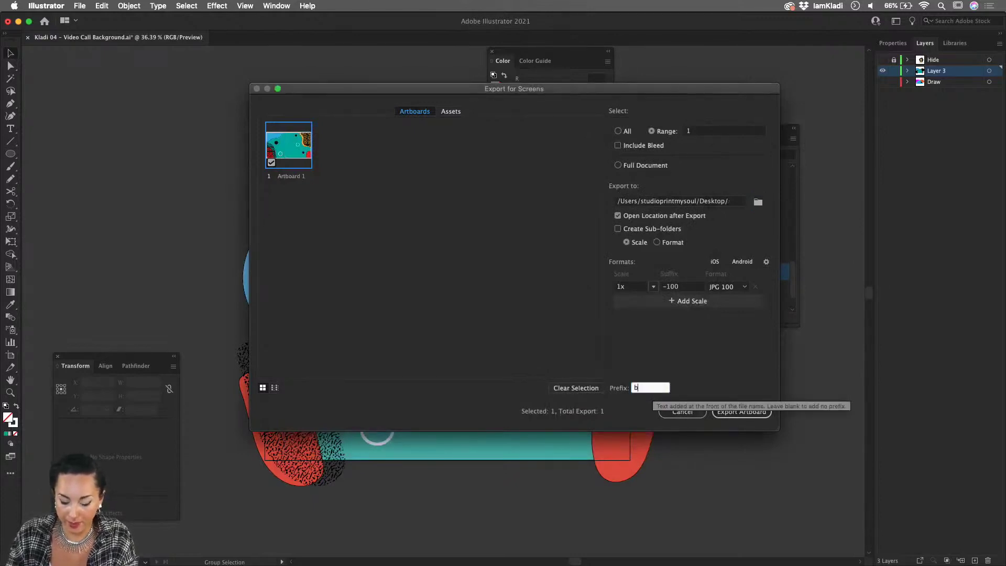
type("ackground")
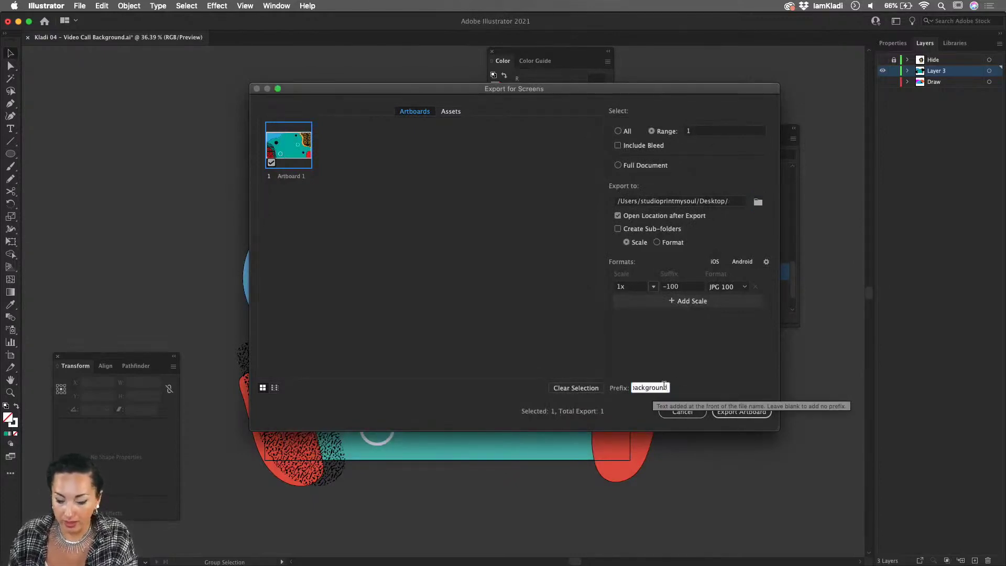
left_click(742, 412)
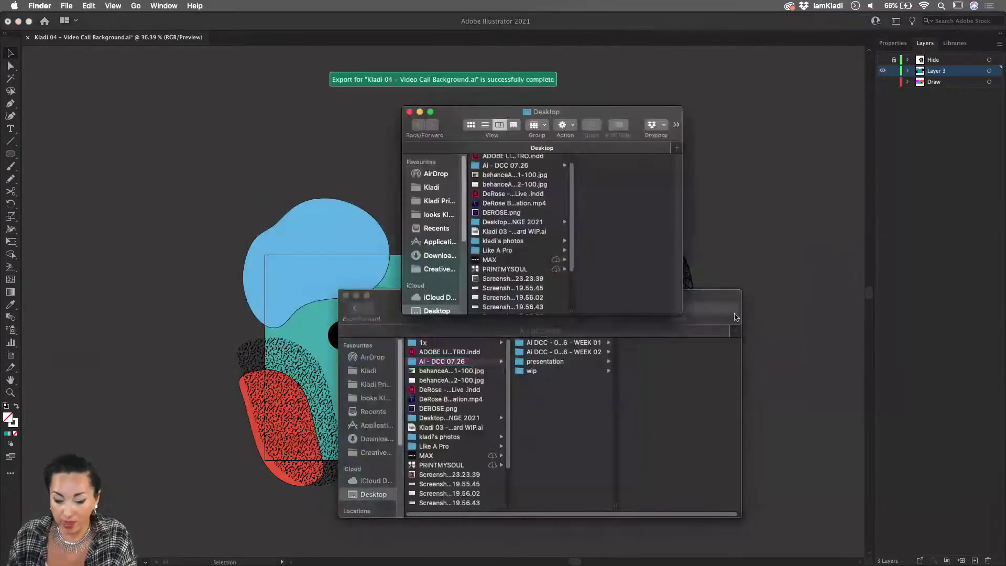
left_click_drag(596, 123, 237, 77)
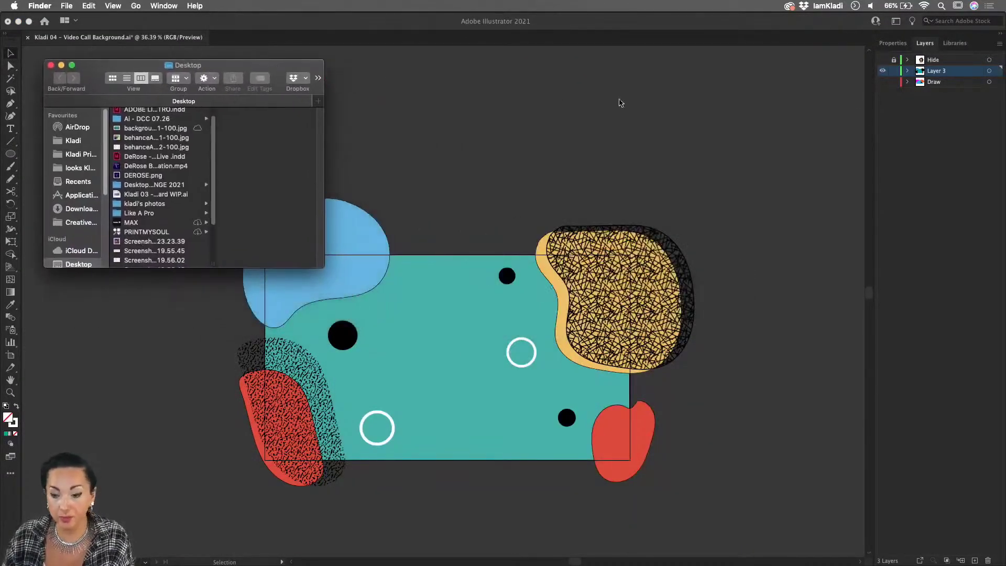
- Show the Hide layer again and export the artboard with the portrait using the prefix "background 2"
left_click(882, 60)
left_click(883, 60)
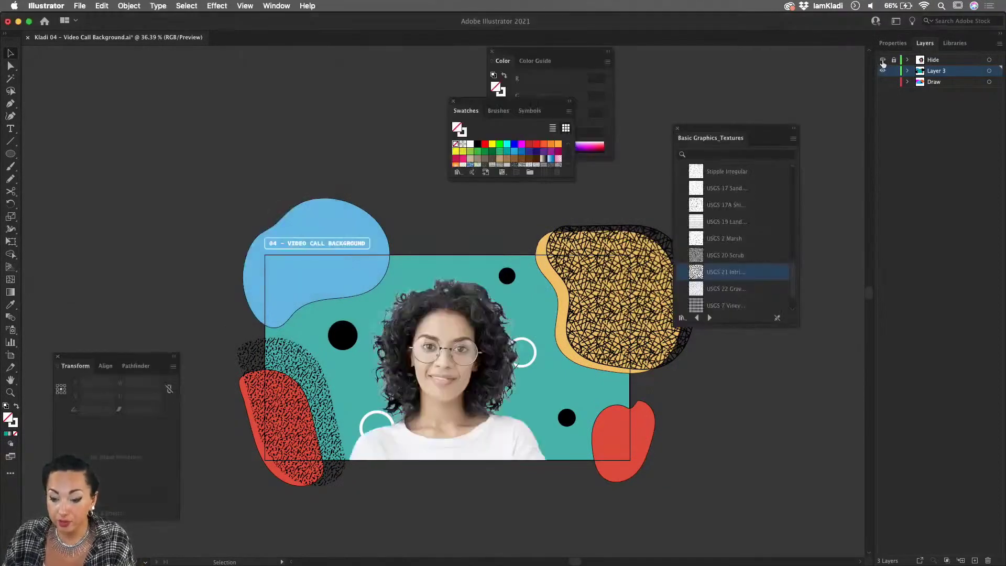
key("super+alt+e")
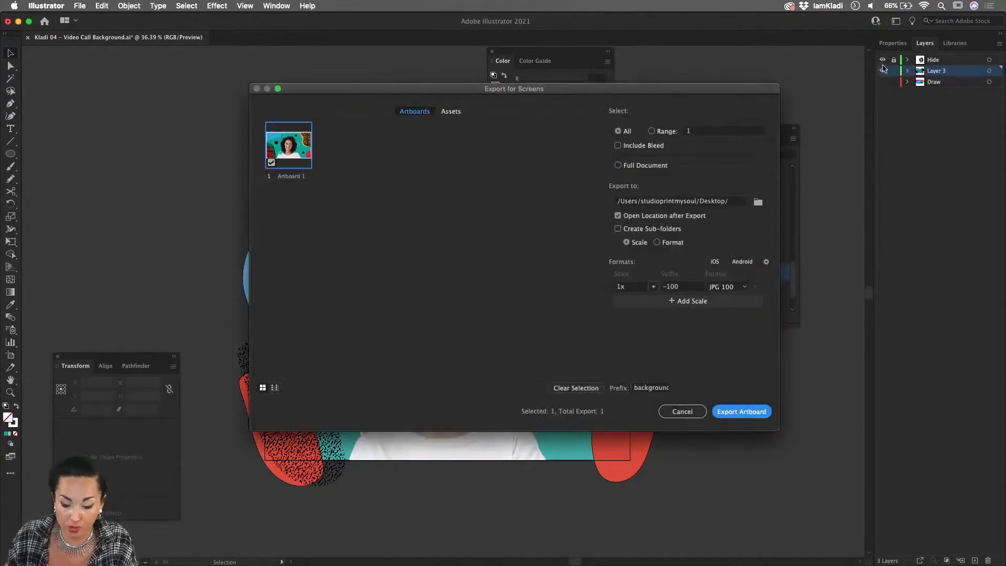
left_click(651, 388)
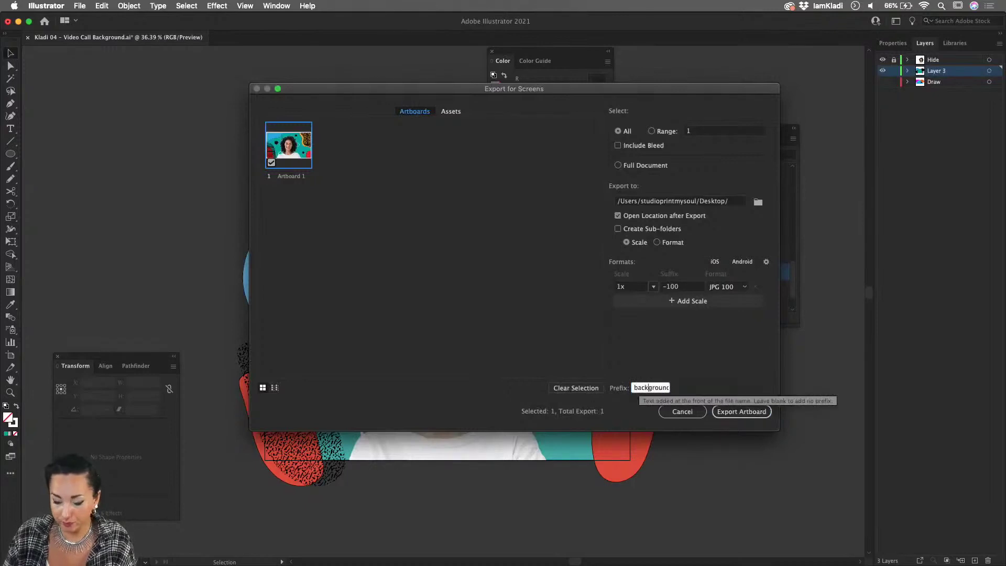
key("Right")
key("Right")
key("Right")
key("Right")
type("2")
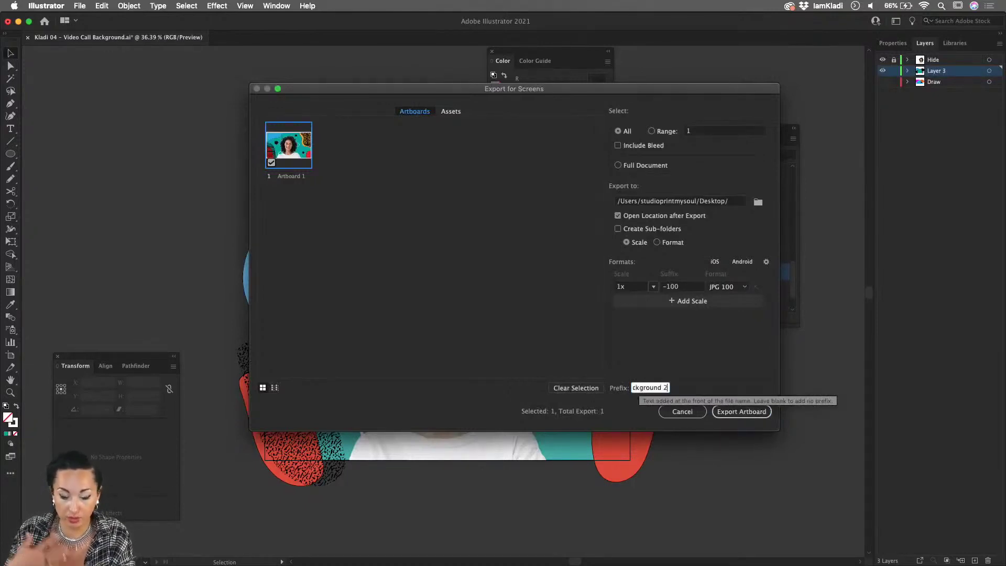
left_click(727, 418)
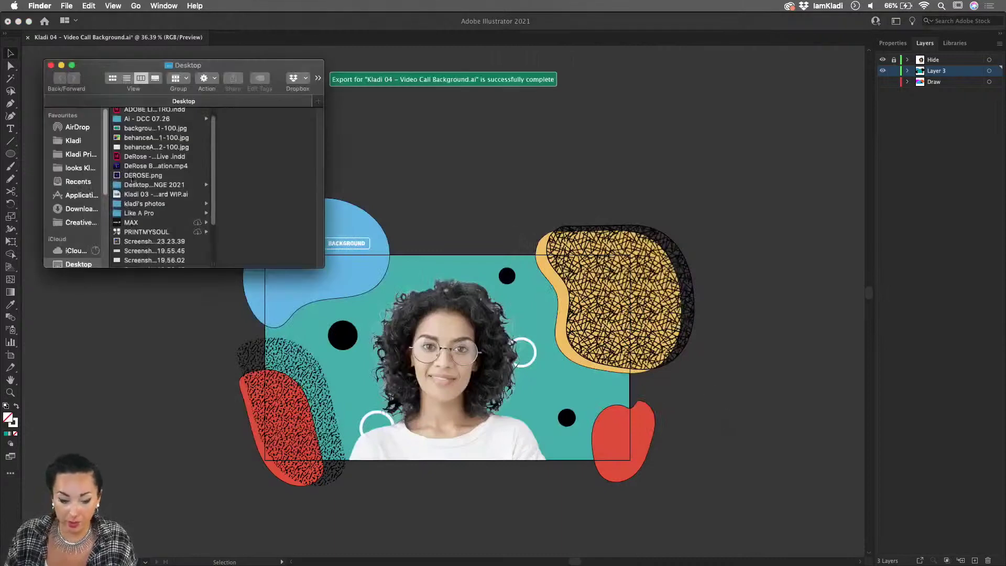
- Switch to Google Chrome and show the Behance Daily Creative Challenge page
mouse_move(383, 560)
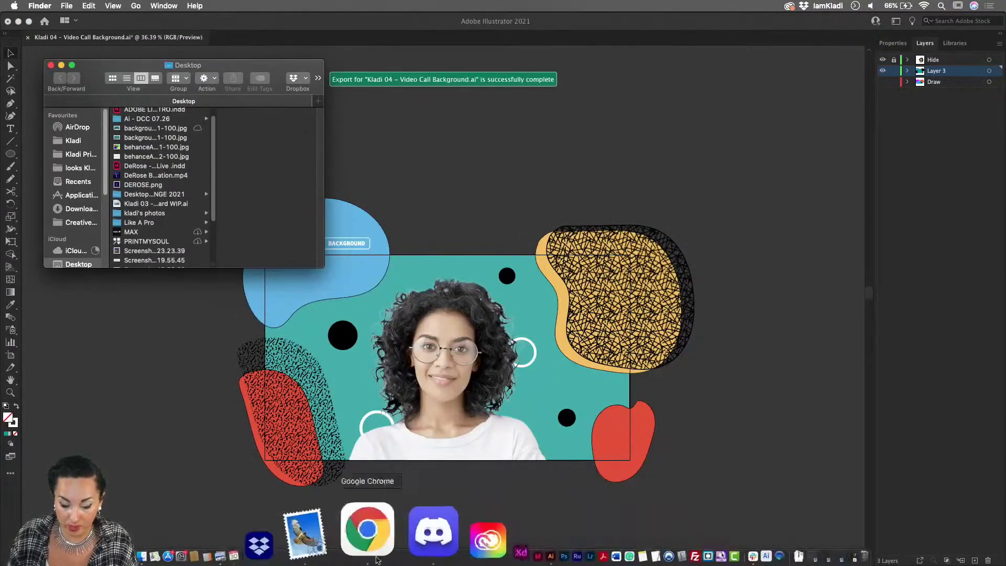
left_click(382, 557)
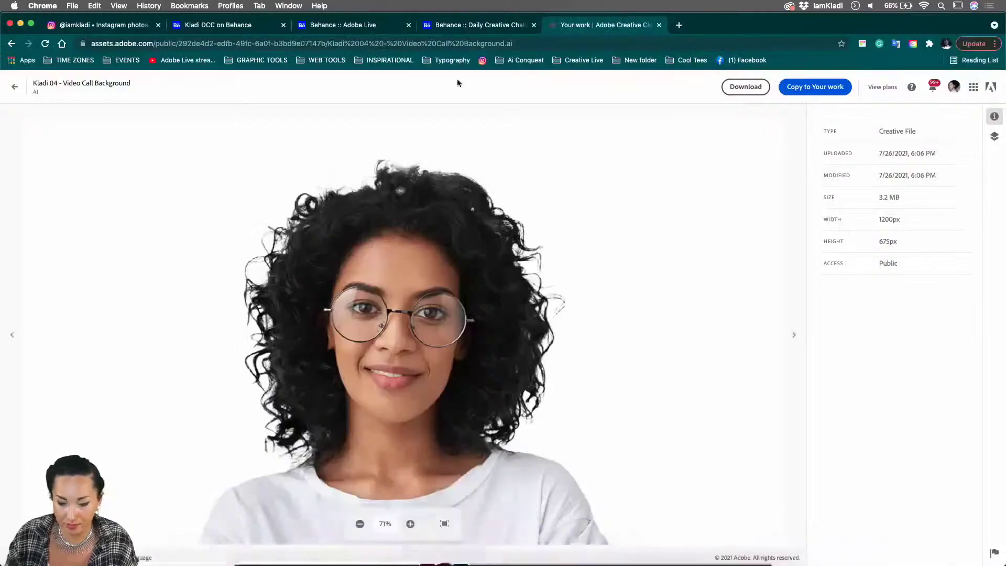
left_click(451, 24)
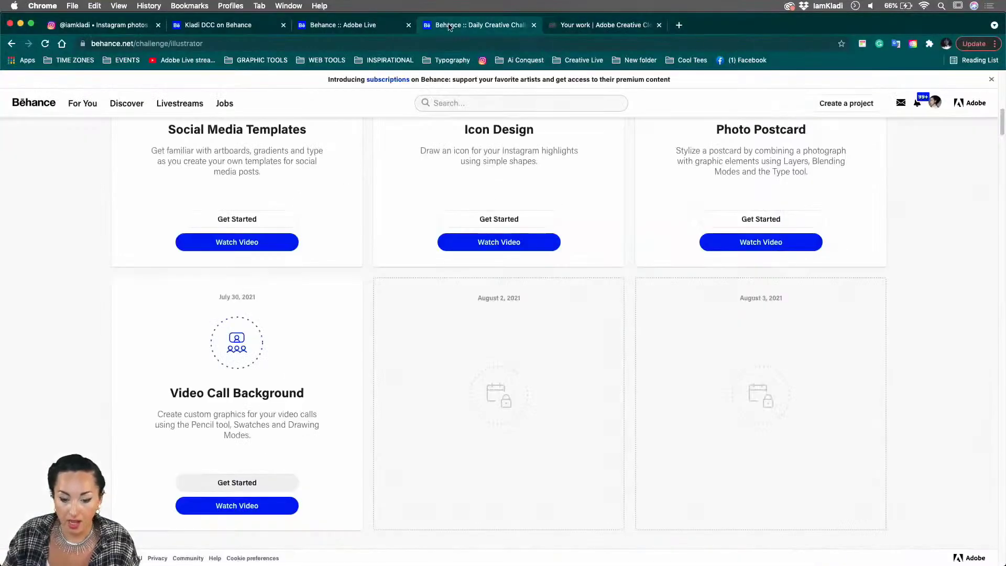
- Switch to the DCC project page on Behance and open the project for editing
left_click(335, 32)
left_click(260, 27)
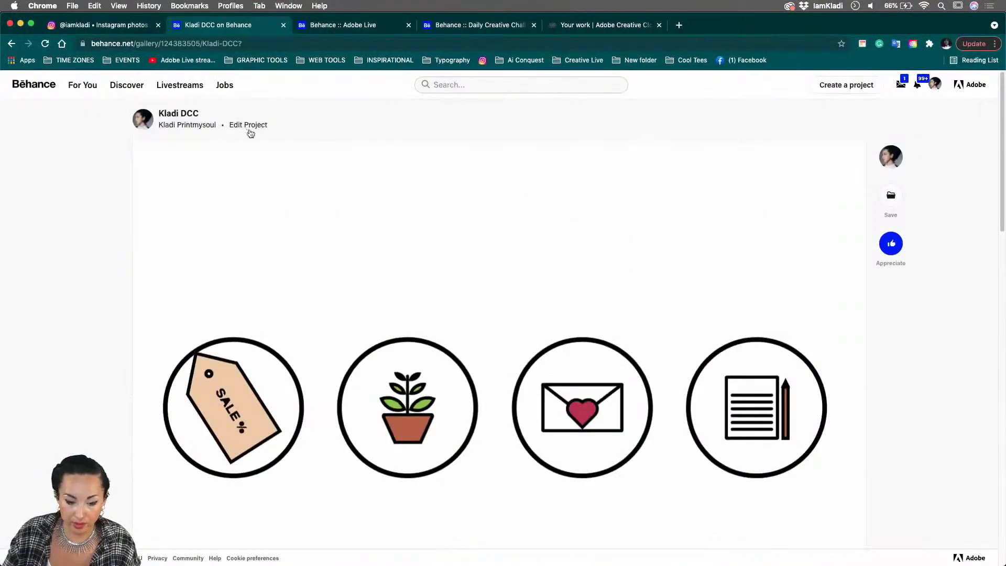
left_click(249, 131)
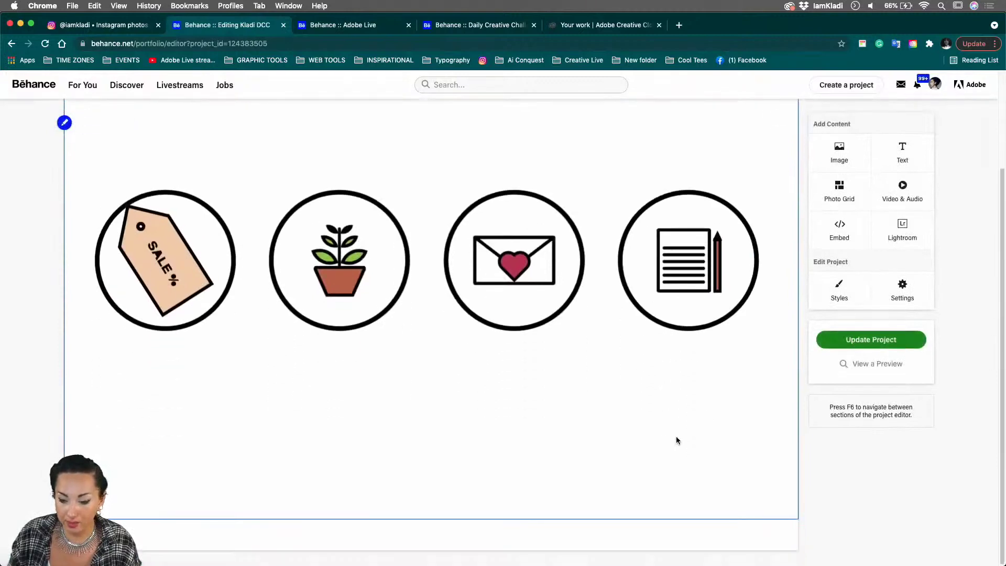
- Add the two exported background JPGs from the Desktop, with and without the portrait, as images below the icons in the project
left_click(821, 174)
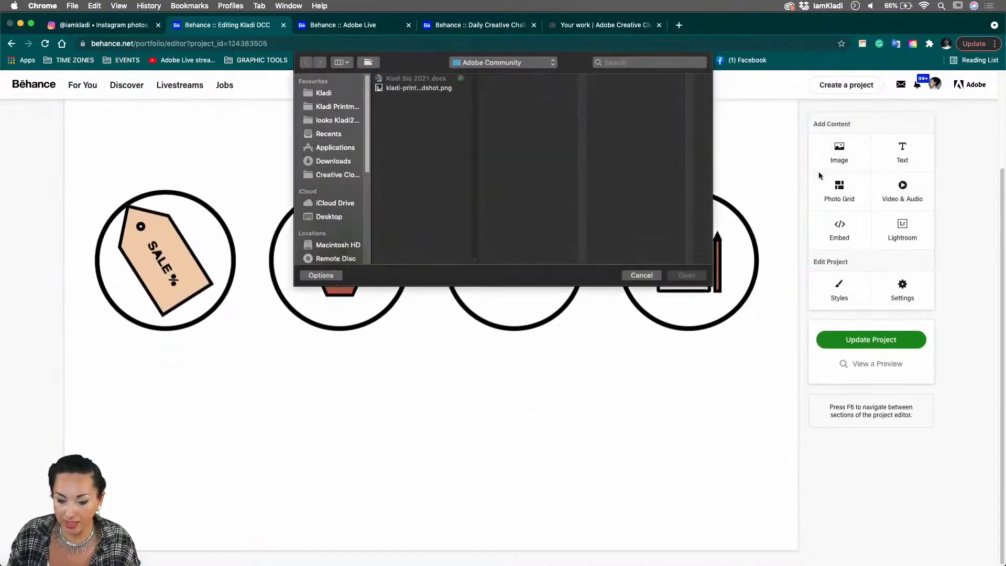
left_click(318, 218)
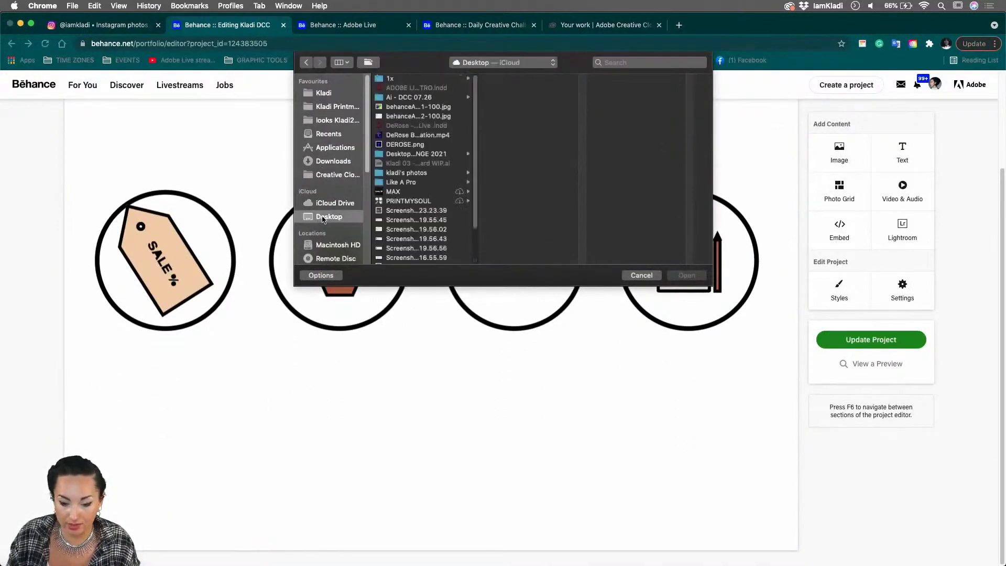
left_click(425, 116)
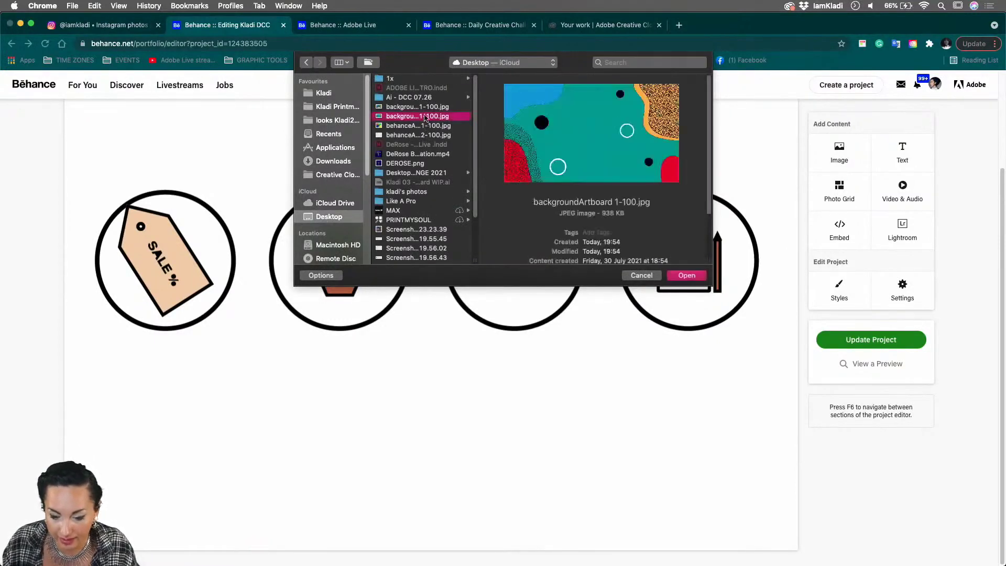
left_click(427, 107, "shift")
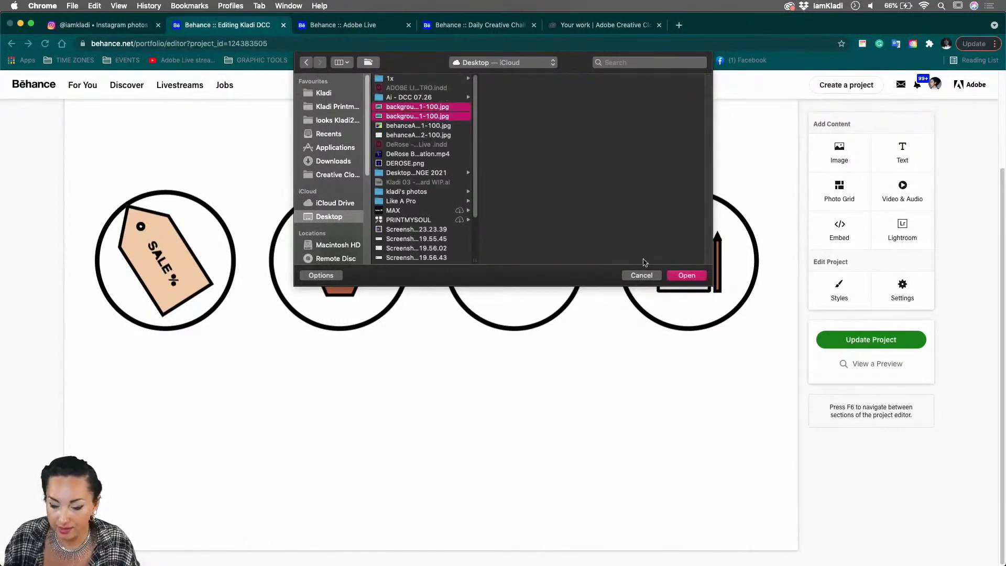
left_click(687, 275)
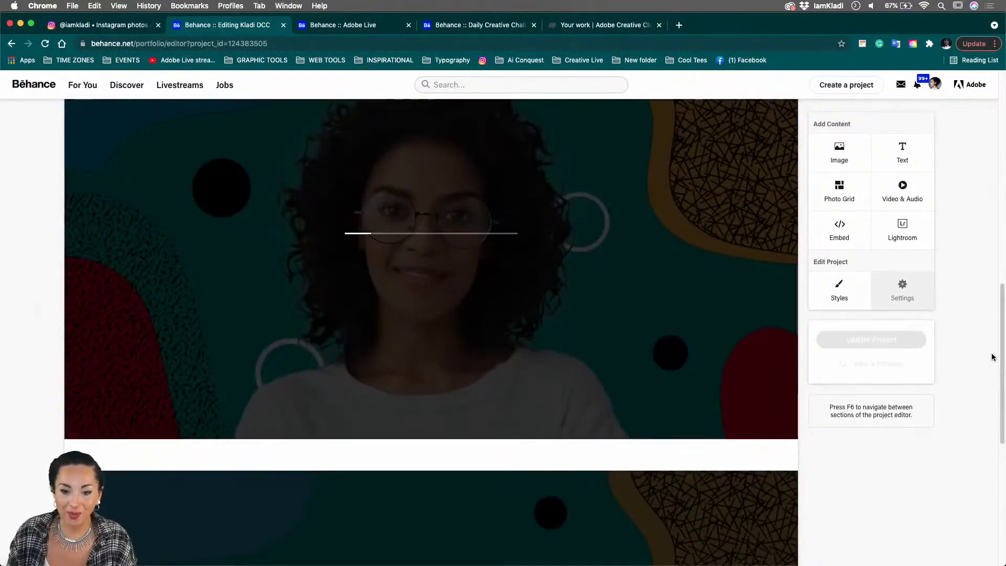
- Switch to Discord and attach "background 2Artboard 1-100.jpg" from the Desktop to a message in the Adobe Illustrator challenge channel
mouse_move(699, 545)
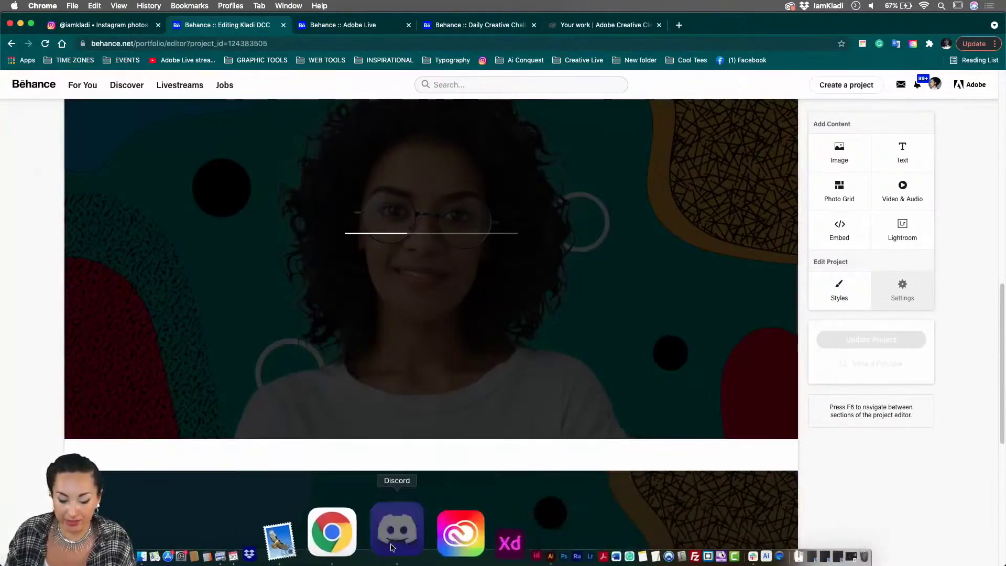
left_click(391, 547)
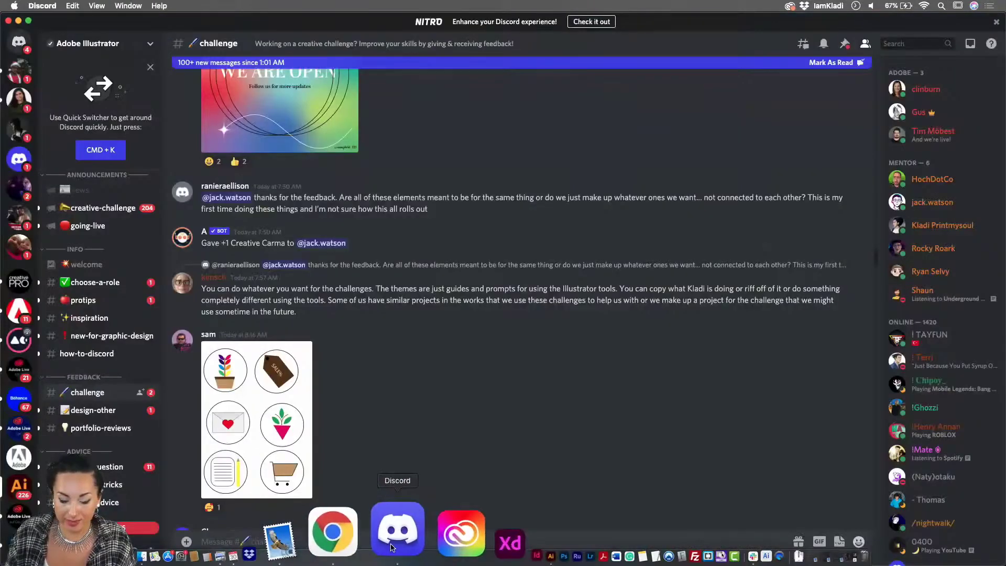
left_click(186, 542)
left_click(213, 483)
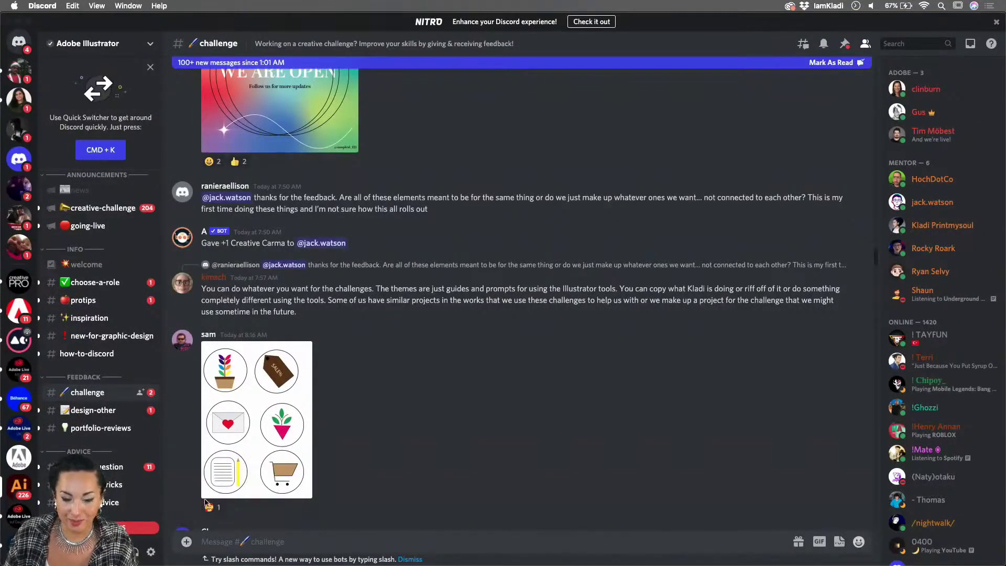
left_click(419, 148)
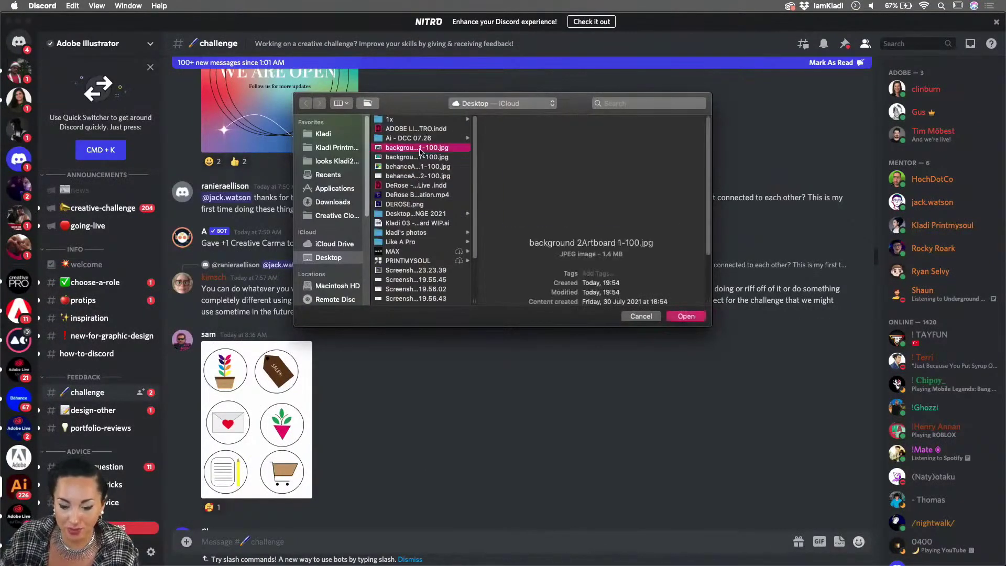
left_click(686, 316)
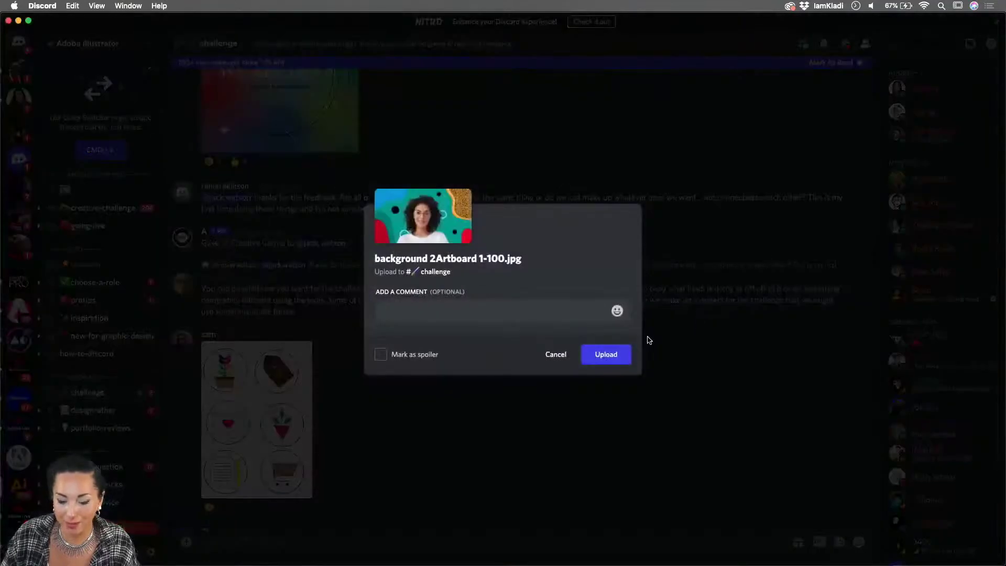
- Set the image's comment to "CH 4", upload it to the challenge channel and go down to the newest posts
type("chaloloenge 4")
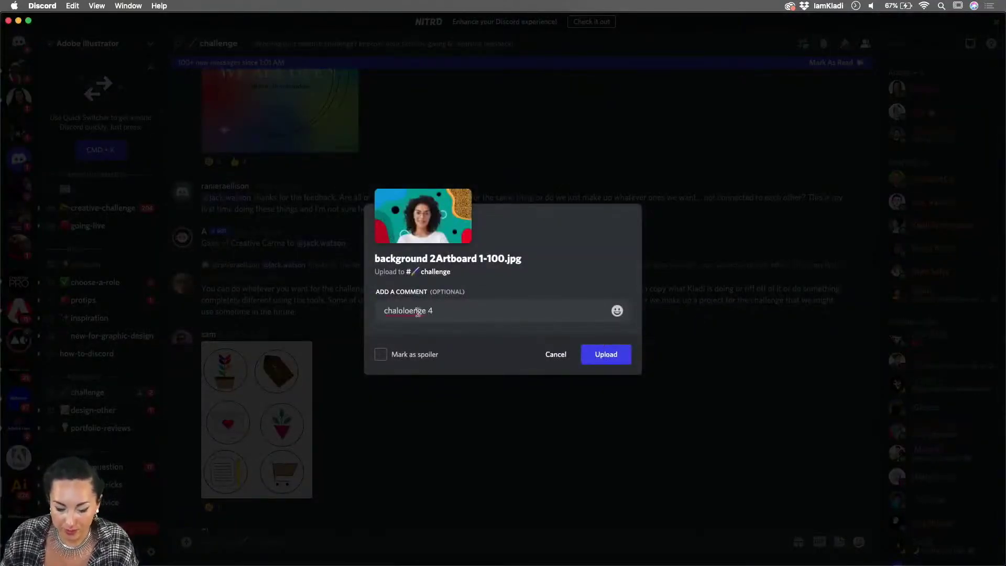
double_click(405, 311)
type("CH")
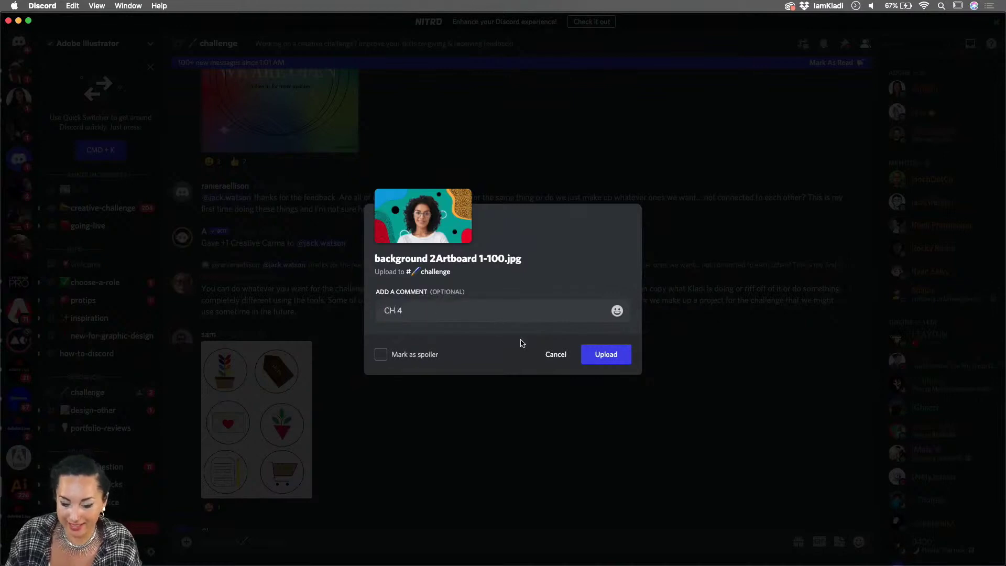
left_click(620, 360)
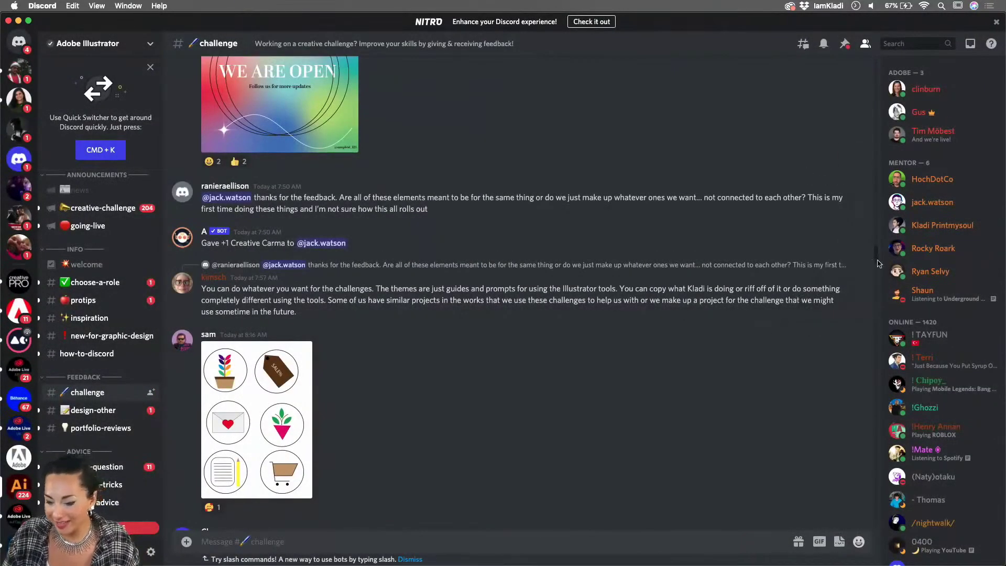
scroll(874, 261, "down", 20)
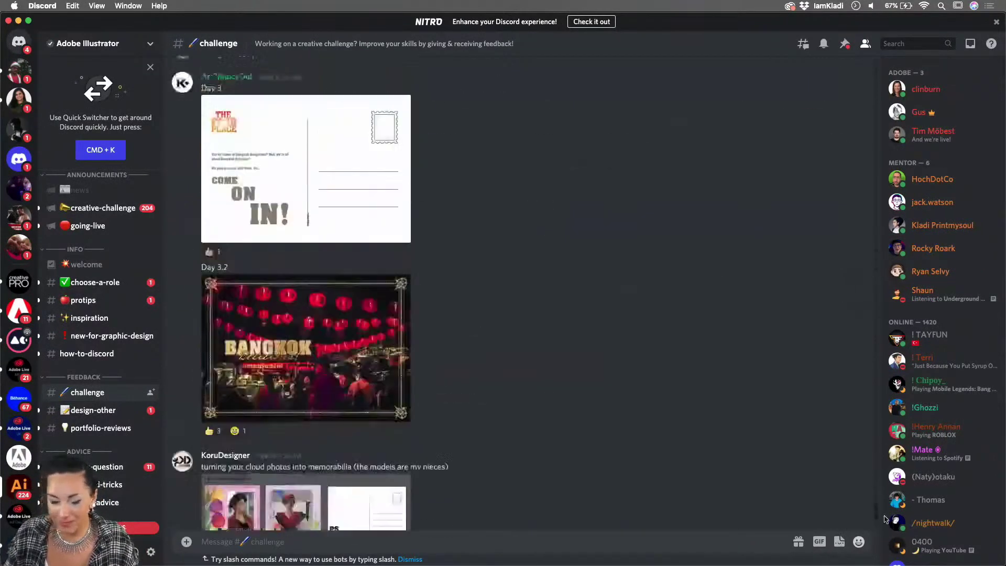